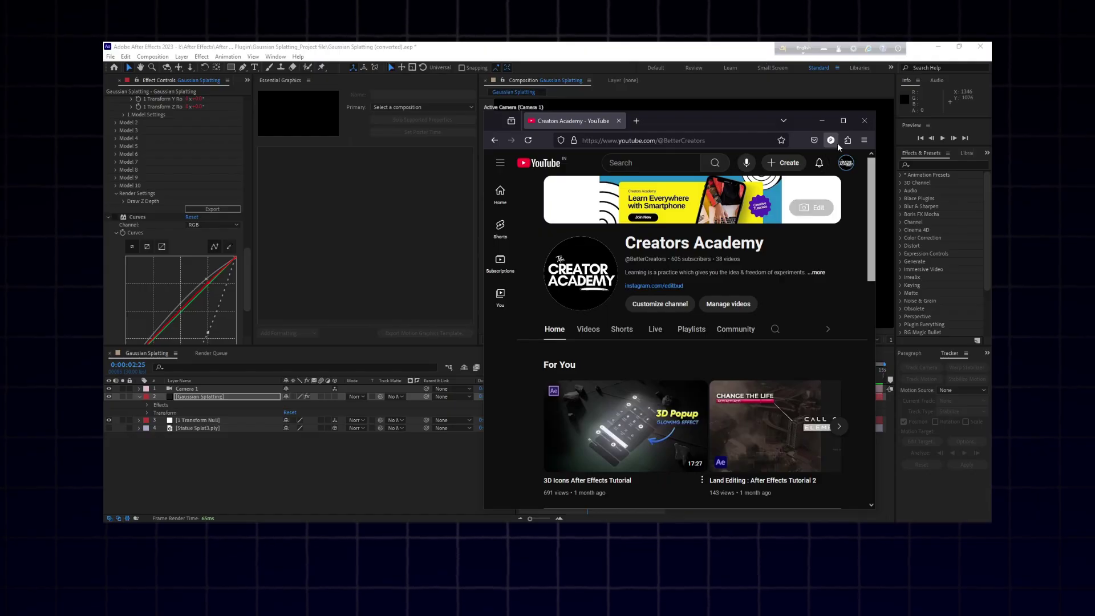
Step: Examine the finished Gaussian Splatting composition at several times, along with the effect settings applied to its splat layer
{"action": "left_click", "coordinate": [824, 119]}
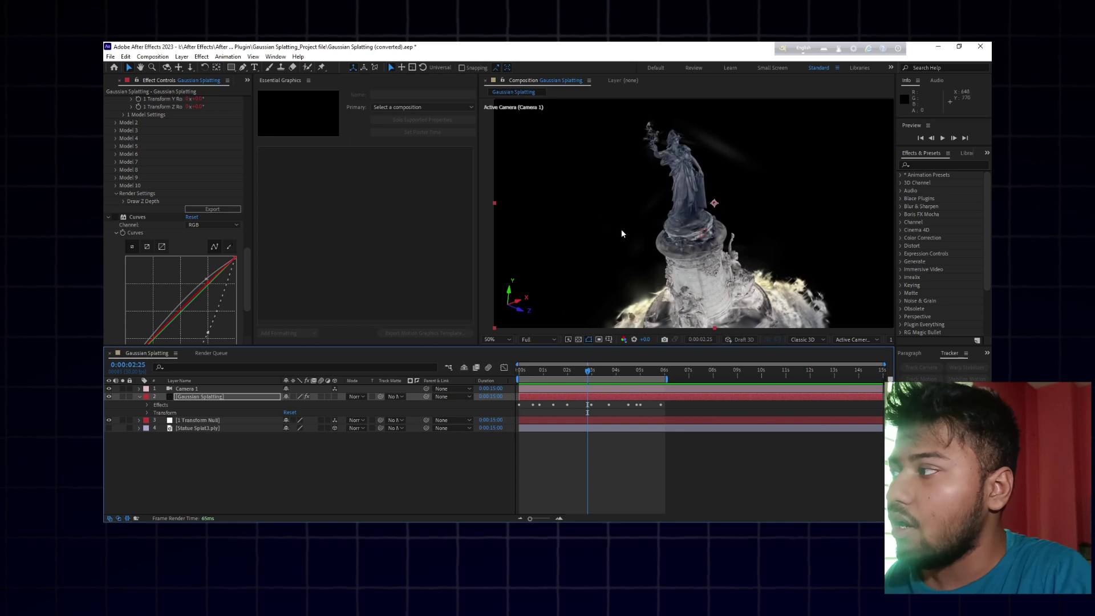
{"action": "left_click_drag", "start_coordinate": [518, 370], "coordinate": [553, 387]}
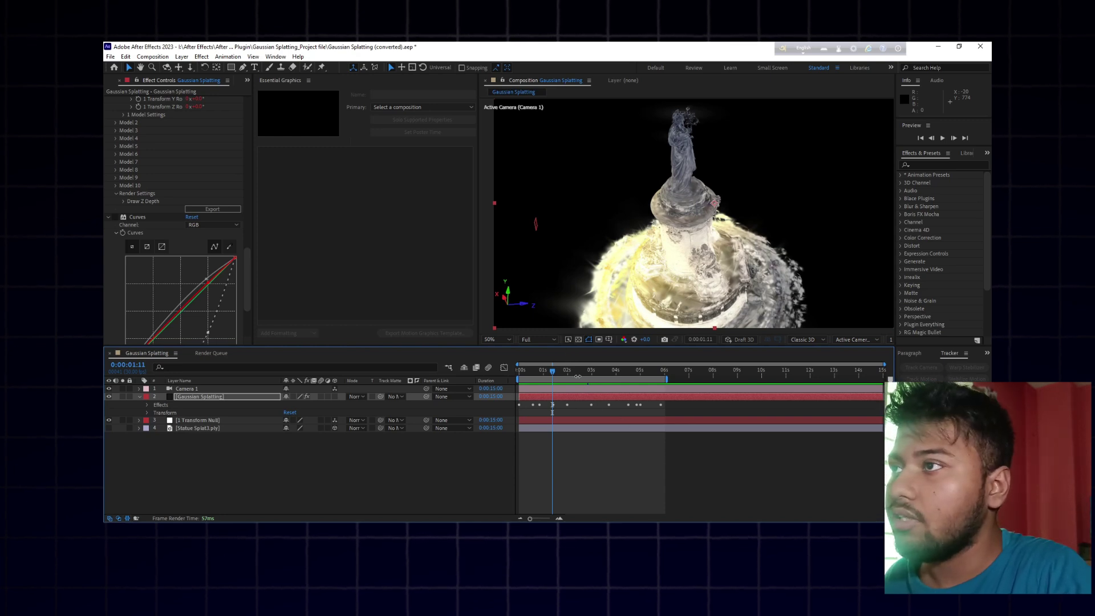
{"action": "mouse_move", "coordinate": [569, 374]}
{"action": "left_mouse_down"}
{"action": "mouse_move", "coordinate": [628, 379]}
{"action": "mouse_move", "coordinate": [560, 386]}
{"action": "mouse_move", "coordinate": [583, 380]}
{"action": "left_mouse_up"}
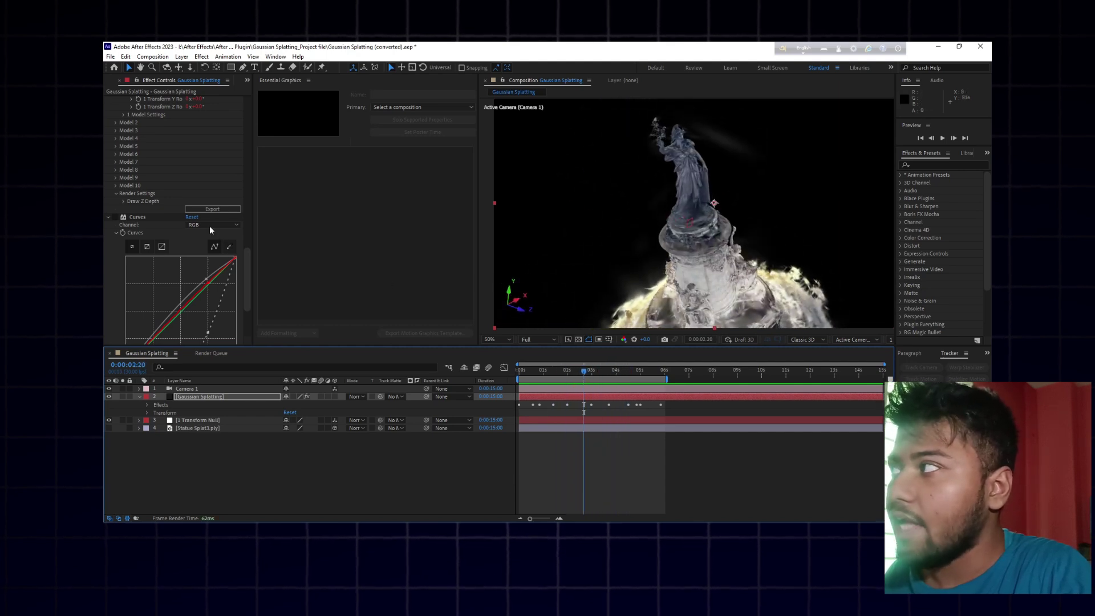
{"action": "scroll", "coordinate": [210, 224], "scroll_direction": "down", "scroll_amount": 3}
{"action": "scroll", "coordinate": [166, 159], "scroll_direction": "up", "scroll_amount": 4}
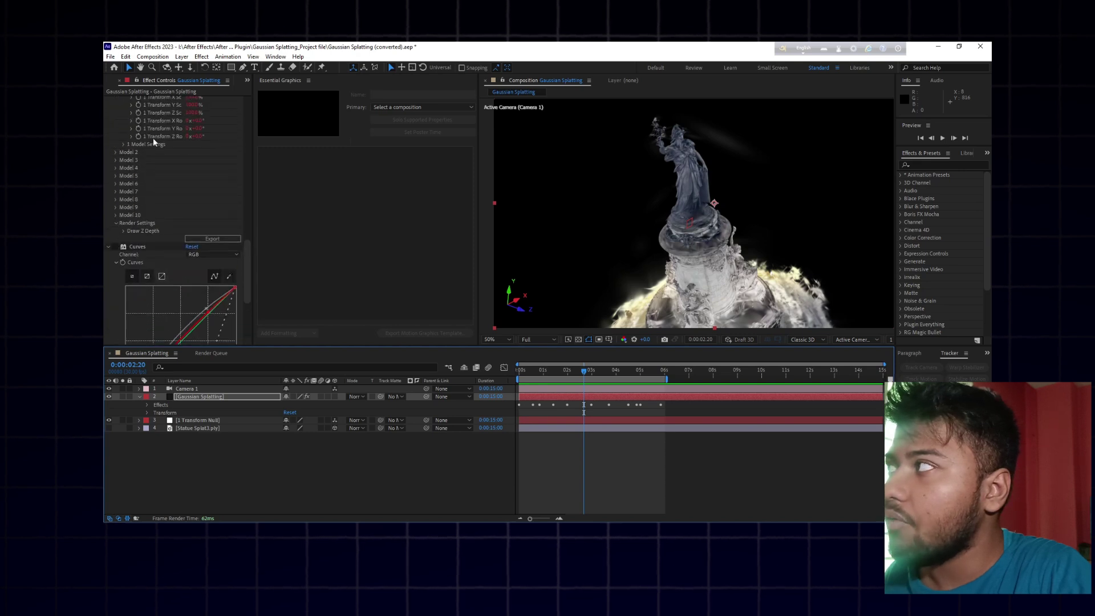
{"action": "scroll", "coordinate": [149, 162], "scroll_direction": "up", "scroll_amount": 6}
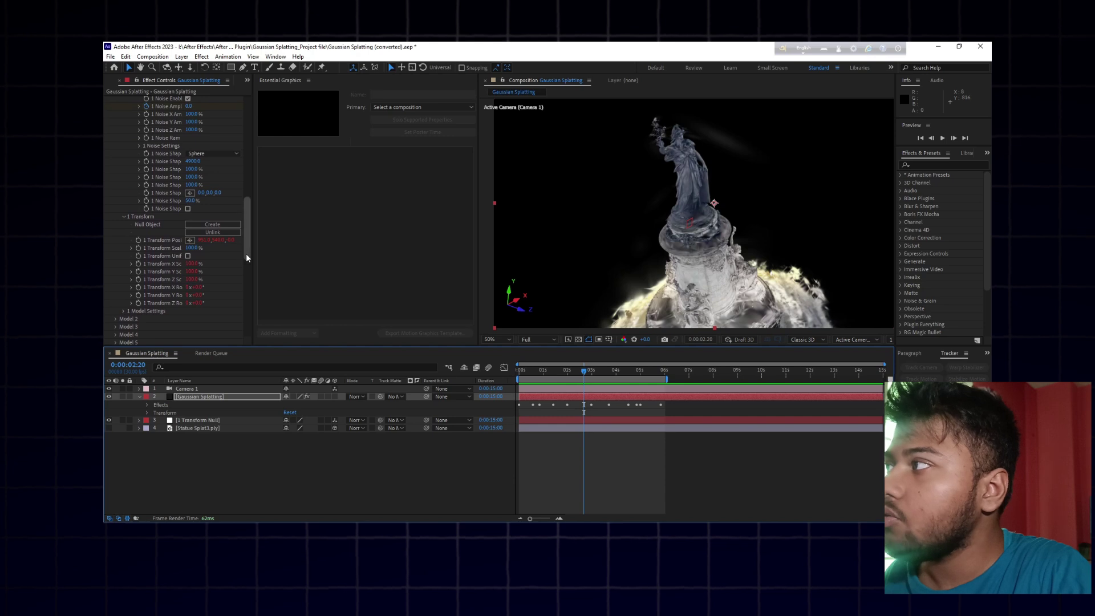
{"action": "left_click_drag", "start_coordinate": [245, 253], "coordinate": [249, 342]}
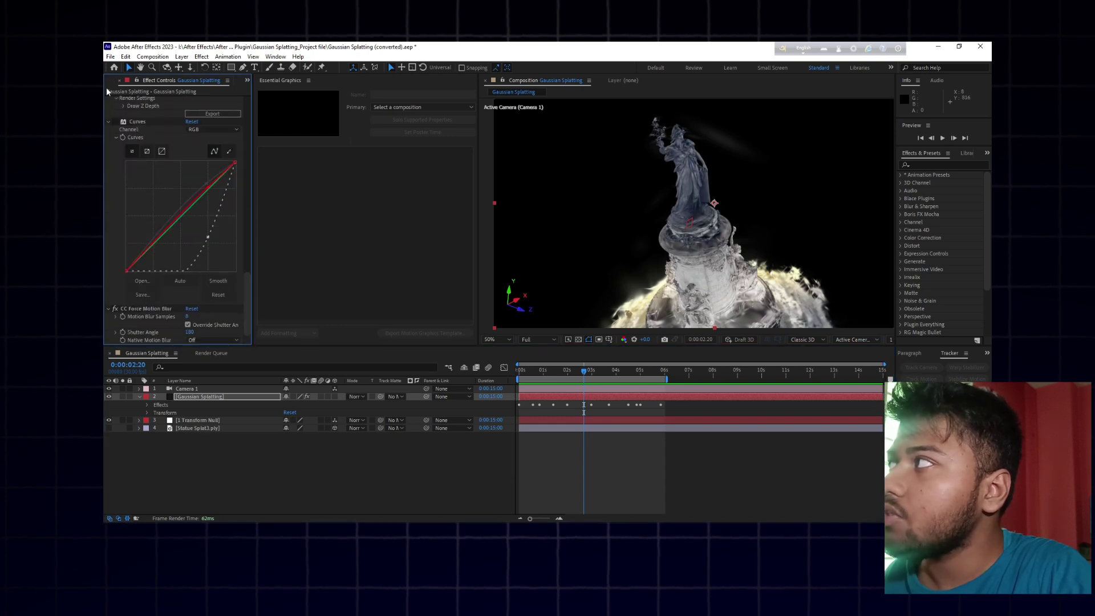
Step: Create a new composition with the HD 1920x1080 24 fps preset and keep the playhead at its start
{"action": "key", "text": "ctrl+0"}
{"action": "left_click", "coordinate": [133, 341]}
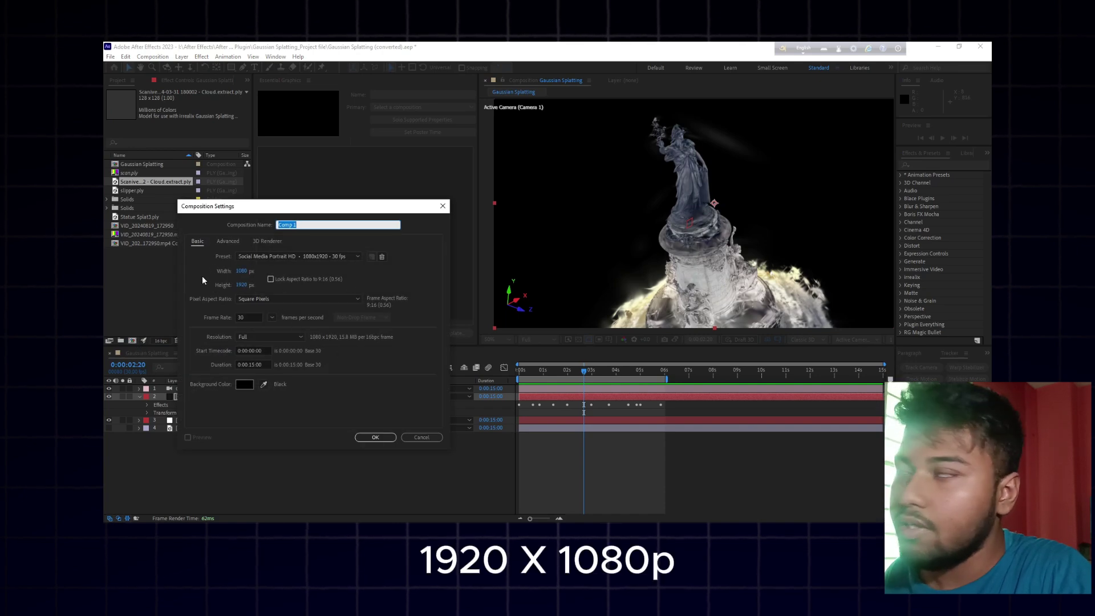
{"action": "left_click", "coordinate": [263, 259]}
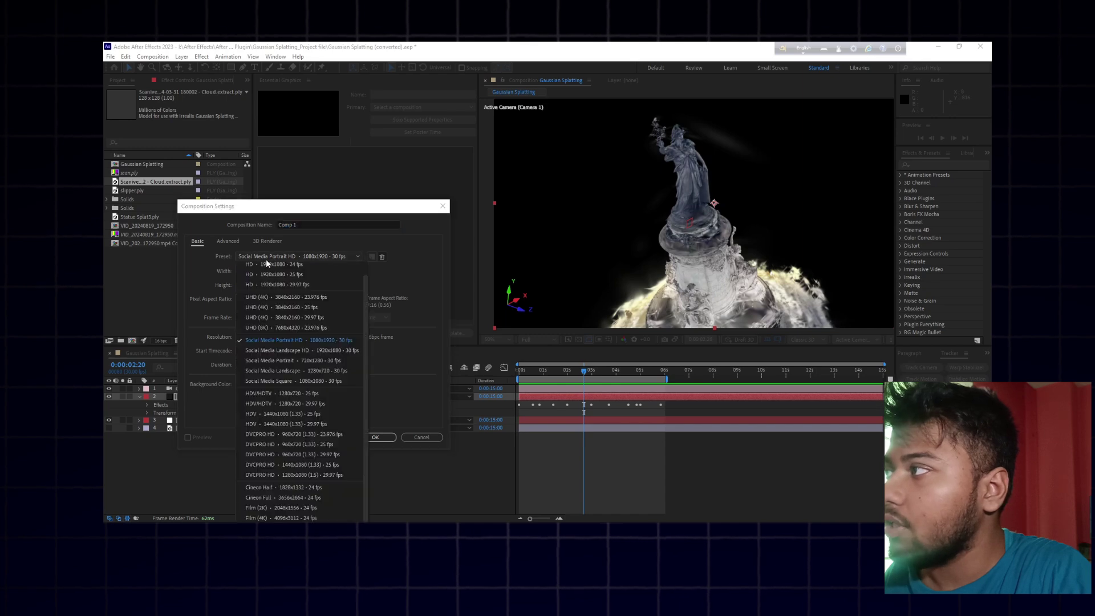
{"action": "left_click", "coordinate": [303, 267]}
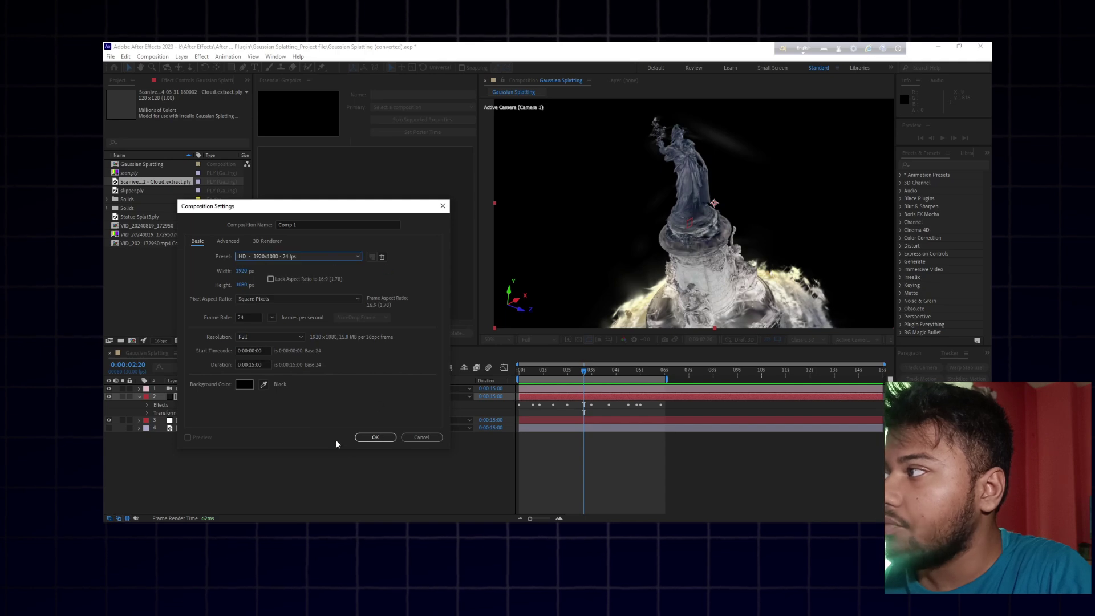
{"action": "left_click", "coordinate": [374, 437]}
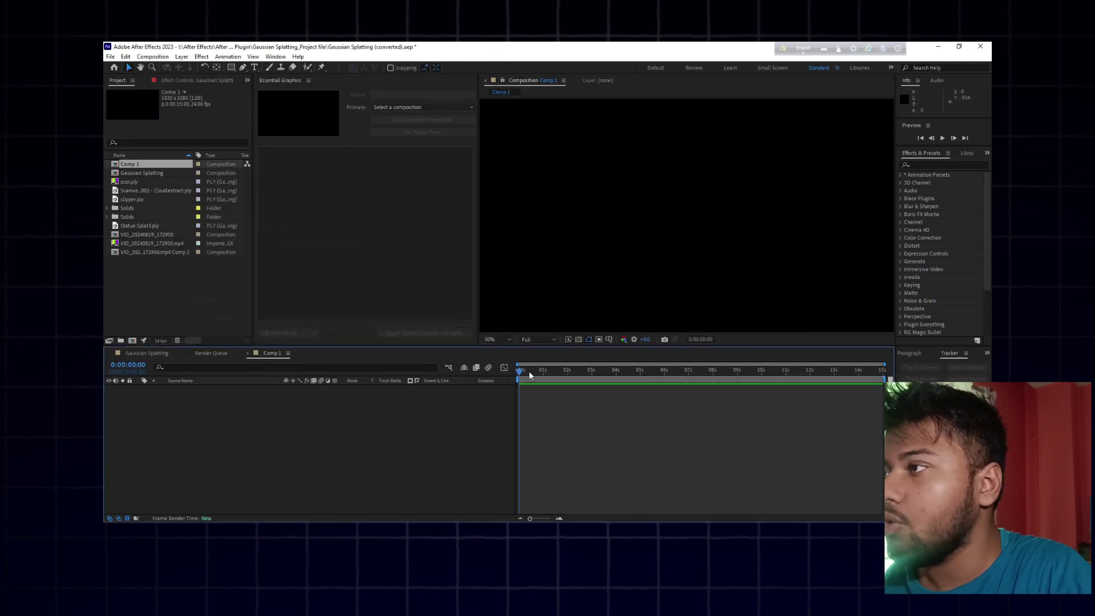
{"action": "left_click_drag", "start_coordinate": [532, 374], "coordinate": [508, 373]}
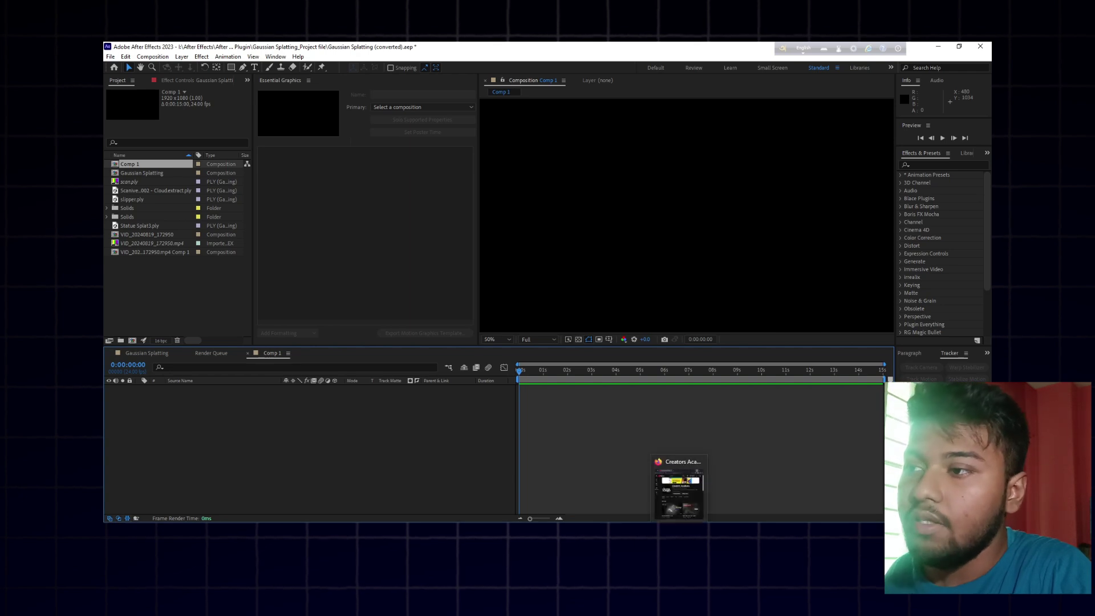
Step: Switch to Firefox and open sketchfab.com in a new tab
{"action": "left_click", "coordinate": [679, 485]}
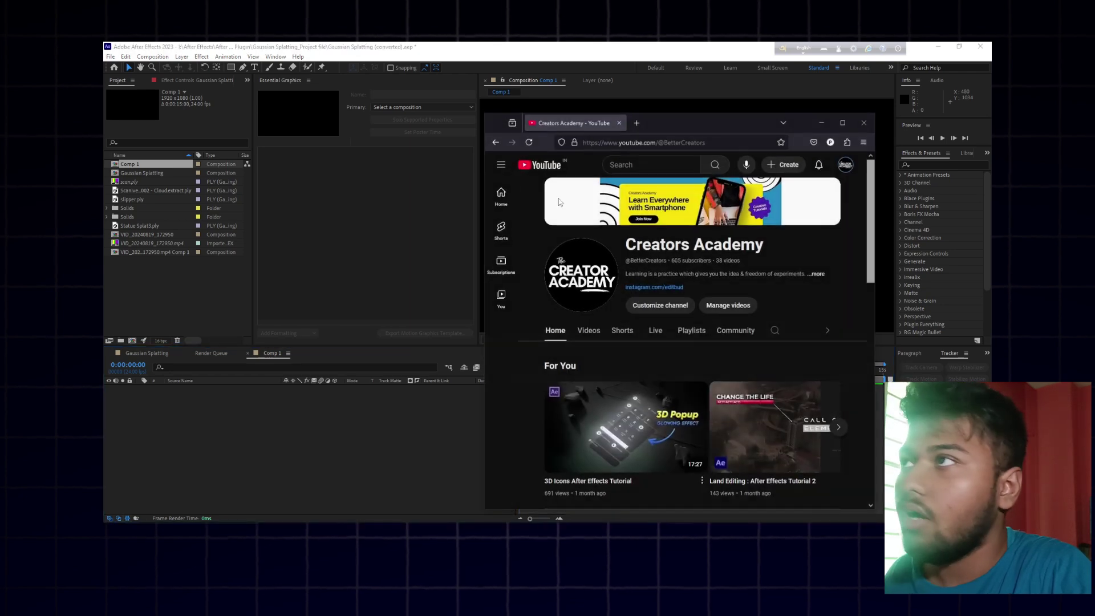
{"action": "left_click", "coordinate": [642, 117]}
{"action": "type", "text": "k"}
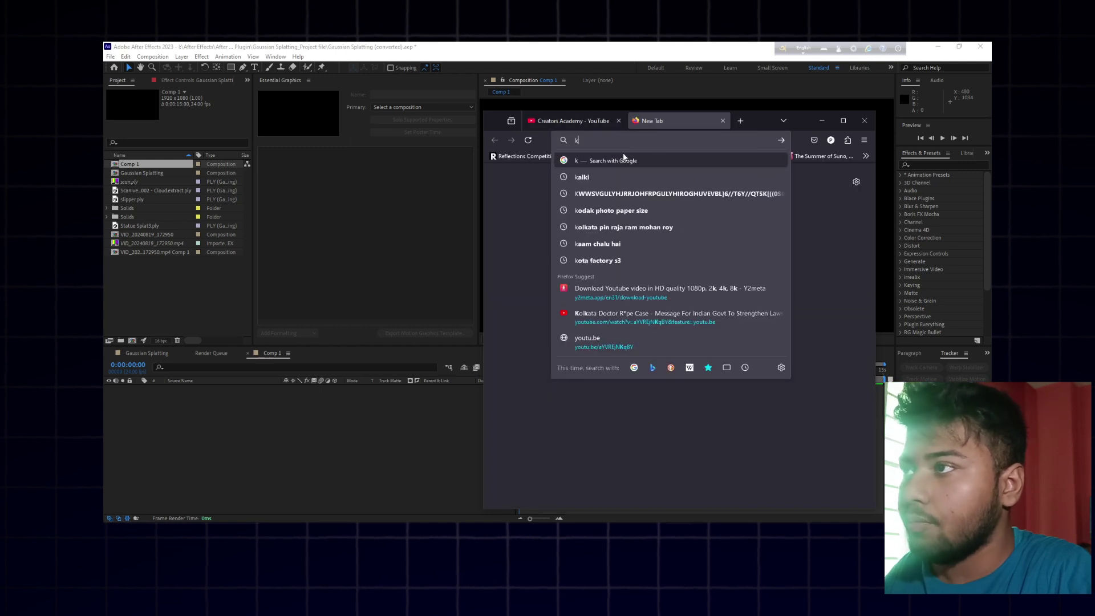
{"action": "key", "text": "BackSpace"}
{"action": "type", "text": "s"}
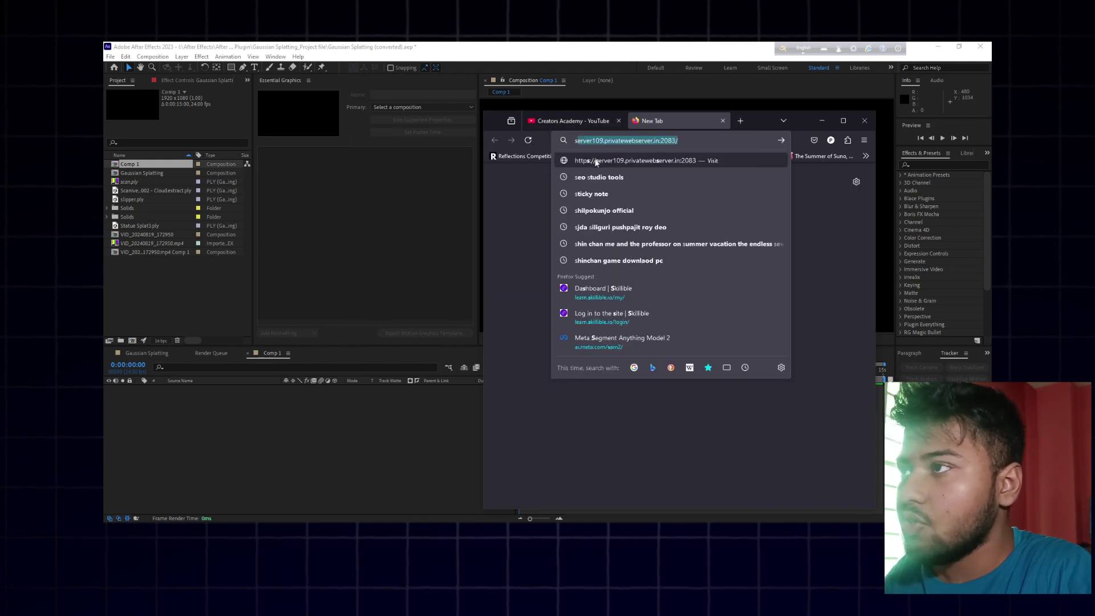
{"action": "type", "text": "ketchfab.com/"}
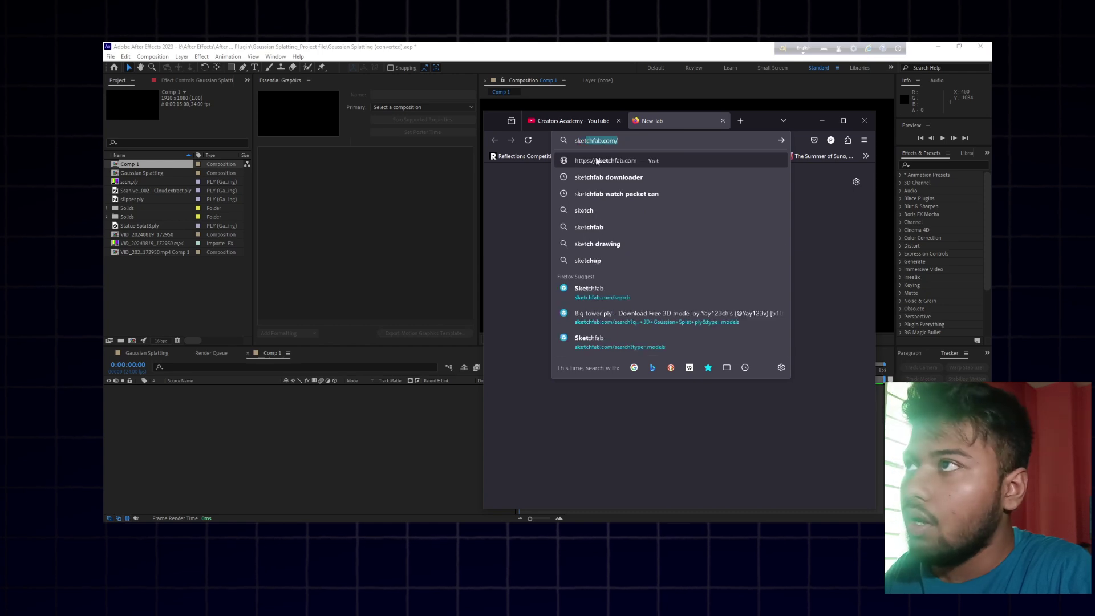
{"action": "key", "text": "Return"}
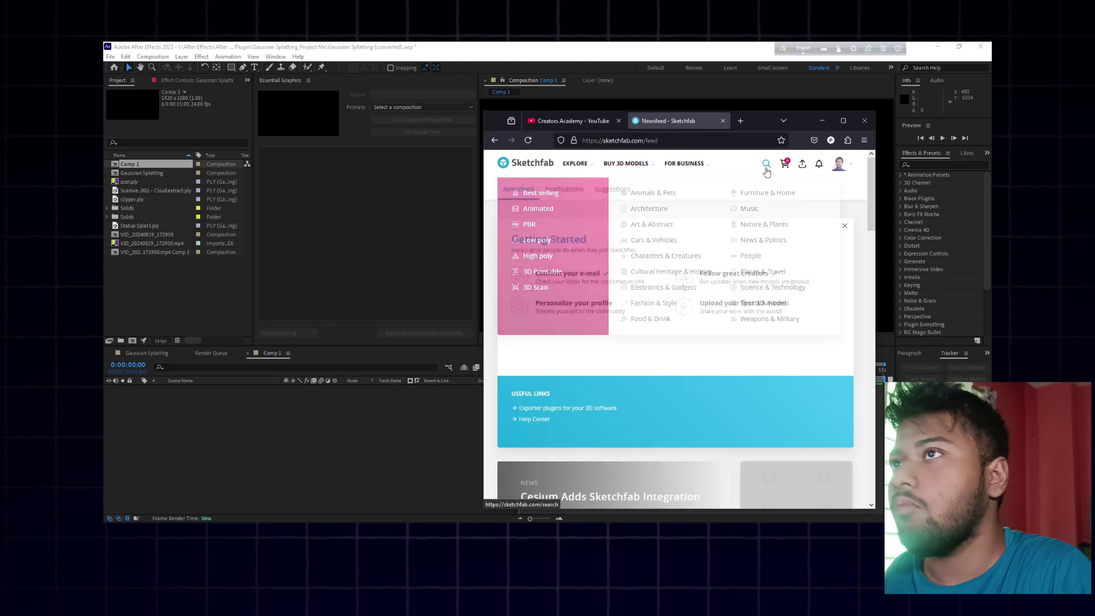
Step: Search the Sketchfab models for "spalt" and look through the matching models
{"action": "left_click", "coordinate": [766, 163]}
{"action": "left_click", "coordinate": [605, 164]}
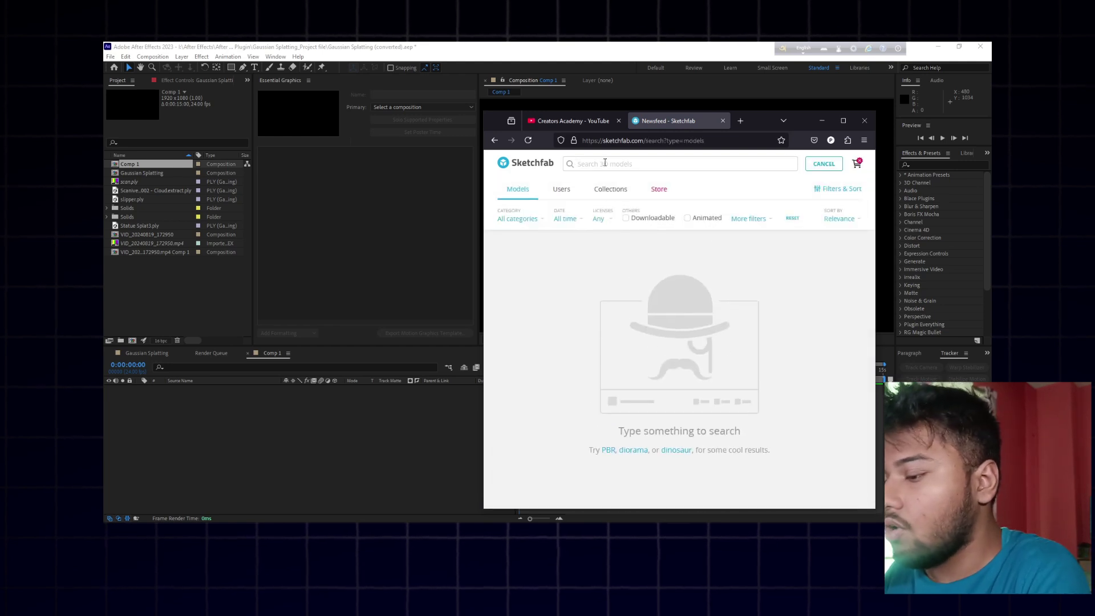
{"action": "type", "text": "spal"}
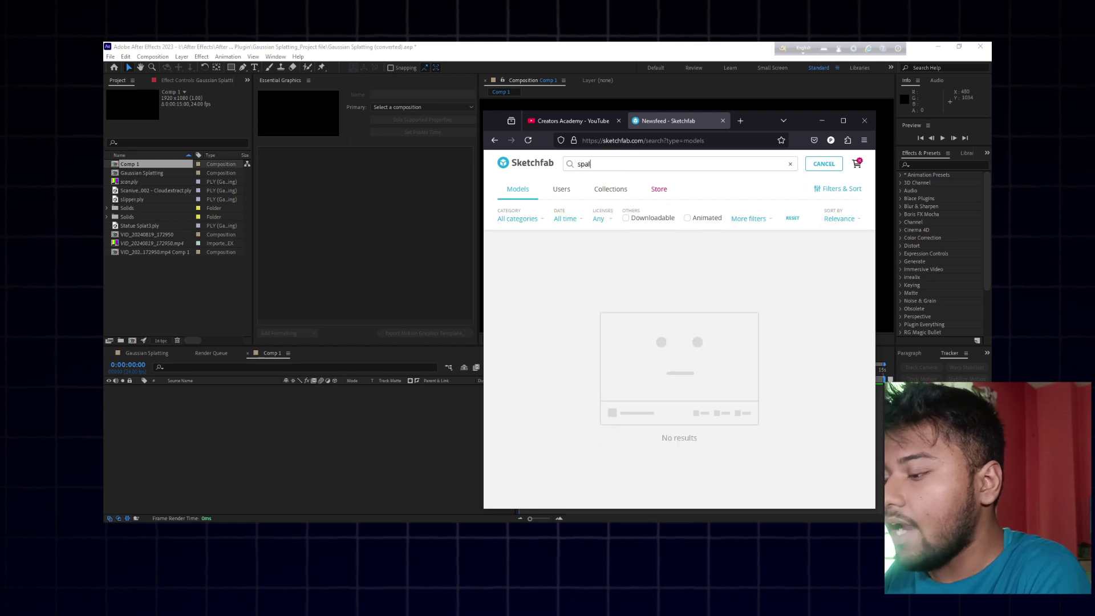
{"action": "type", "text": "t py"}
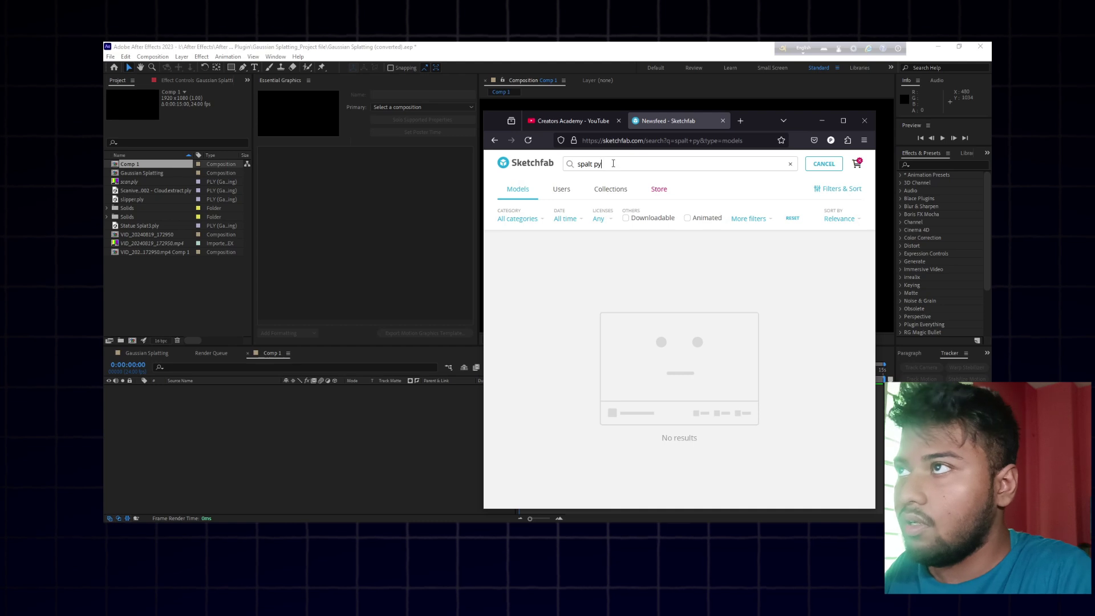
{"action": "key", "text": "BackSpace"}
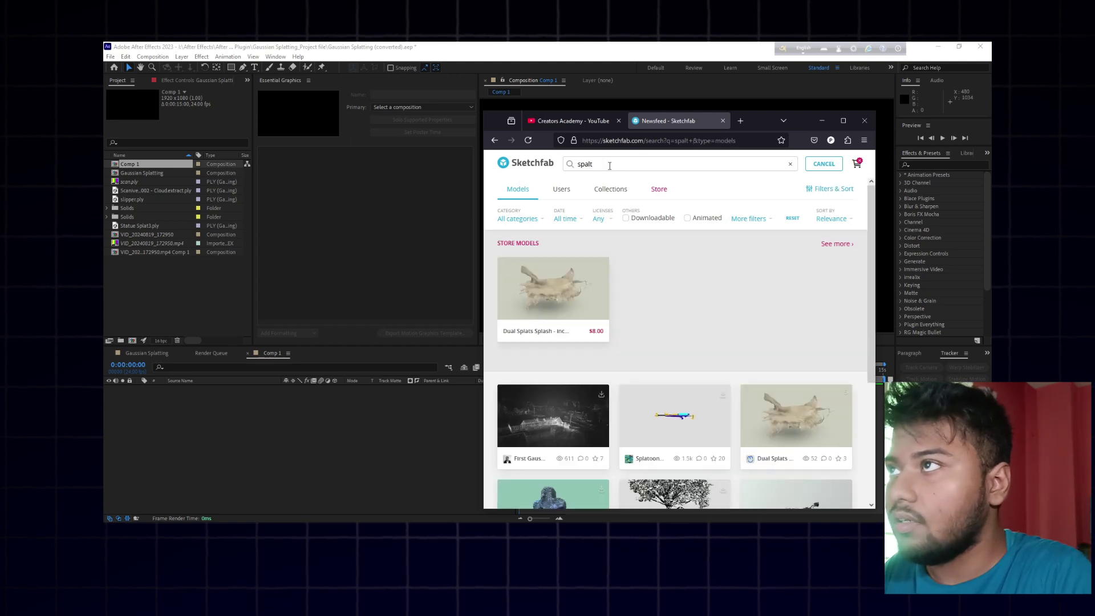
{"action": "scroll", "coordinate": [639, 257], "scroll_direction": "down", "scroll_amount": 5}
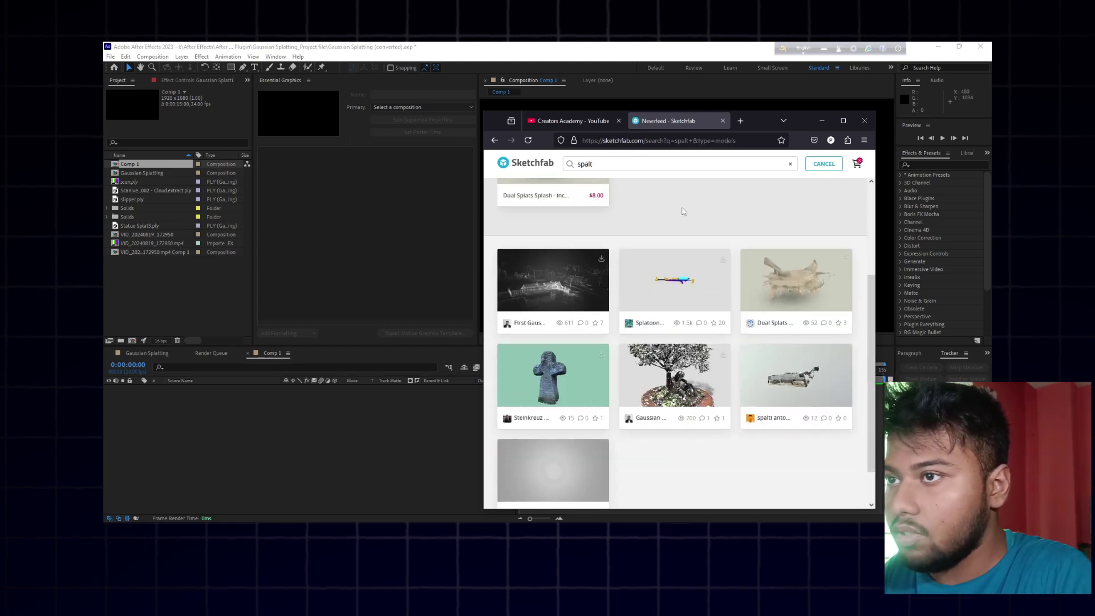
Step: Maximize the browser window and load the page of the model "Gaussian Splat output Statue of Man under Tree"
{"action": "left_click", "coordinate": [772, 339]}
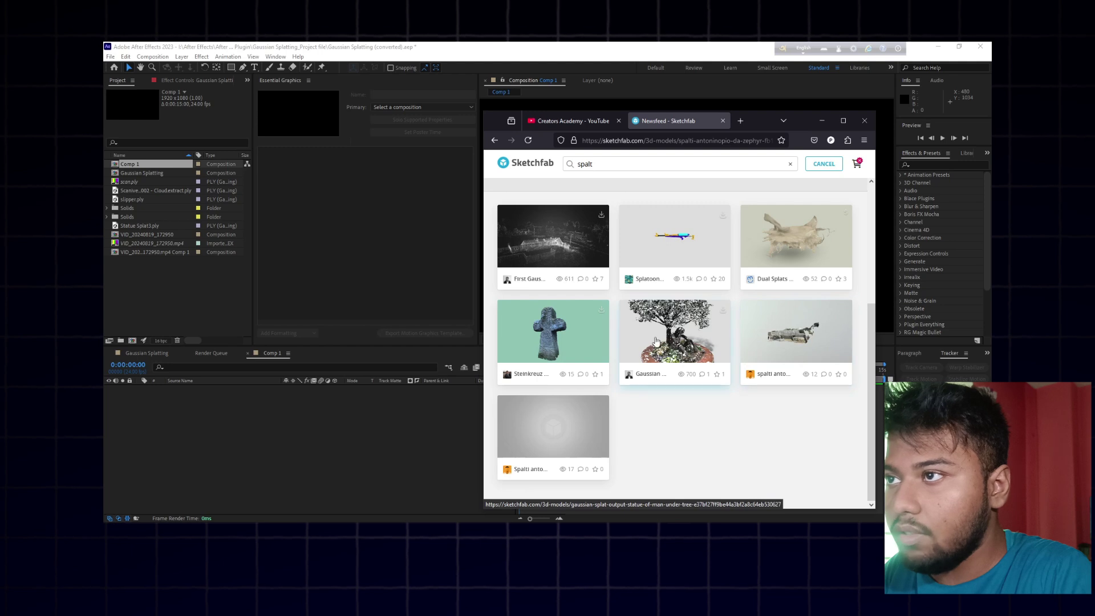
{"action": "left_click", "coordinate": [691, 338]}
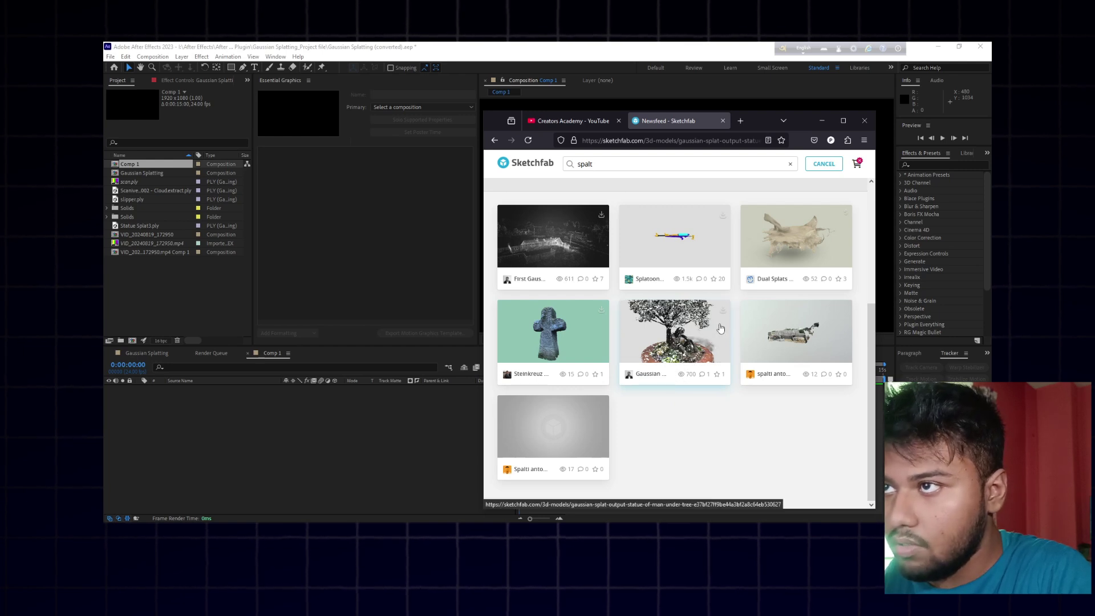
{"action": "left_click", "coordinate": [843, 120]}
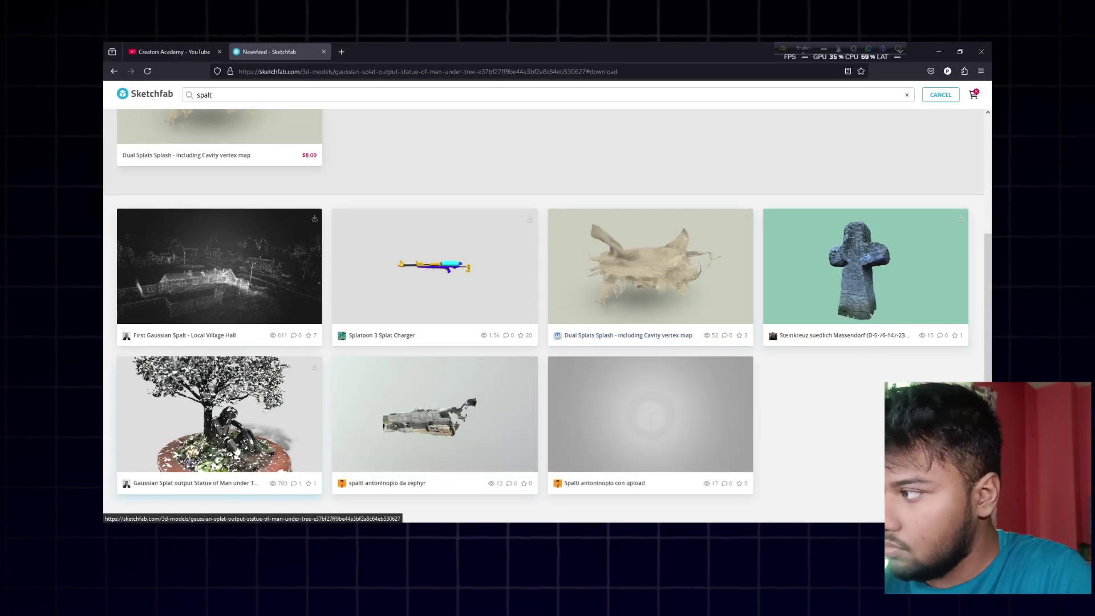
{"action": "left_click", "coordinate": [114, 71]}
{"action": "left_click", "coordinate": [147, 71]}
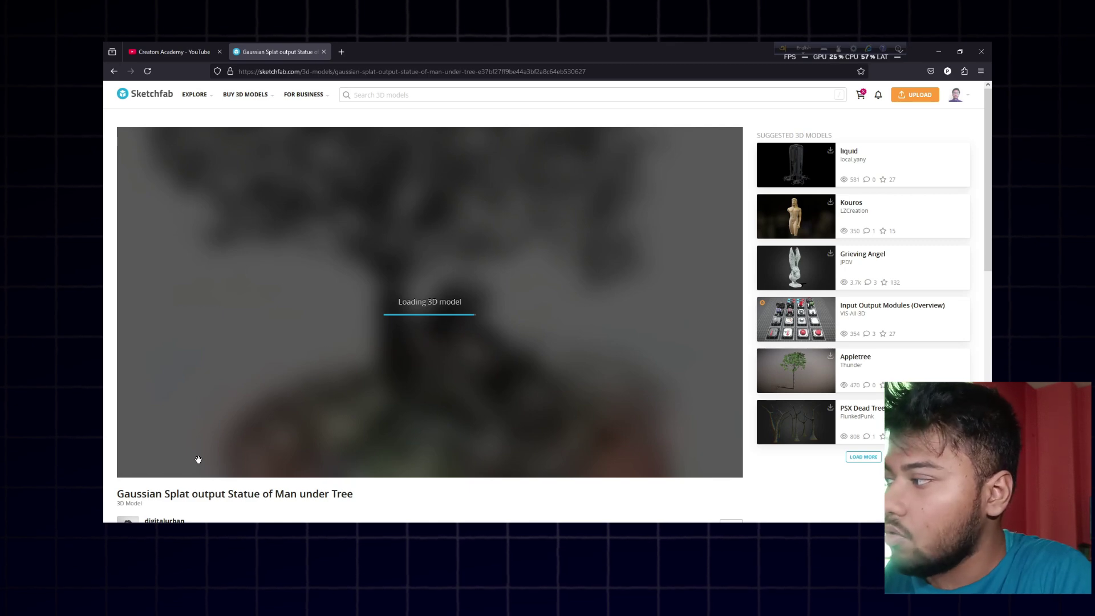
Step: Check which download formats the statue model offers, then close the download options without downloading
{"action": "scroll", "coordinate": [298, 506], "scroll_direction": "down", "scroll_amount": 1}
{"action": "scroll", "coordinate": [159, 466], "scroll_direction": "down", "scroll_amount": 2}
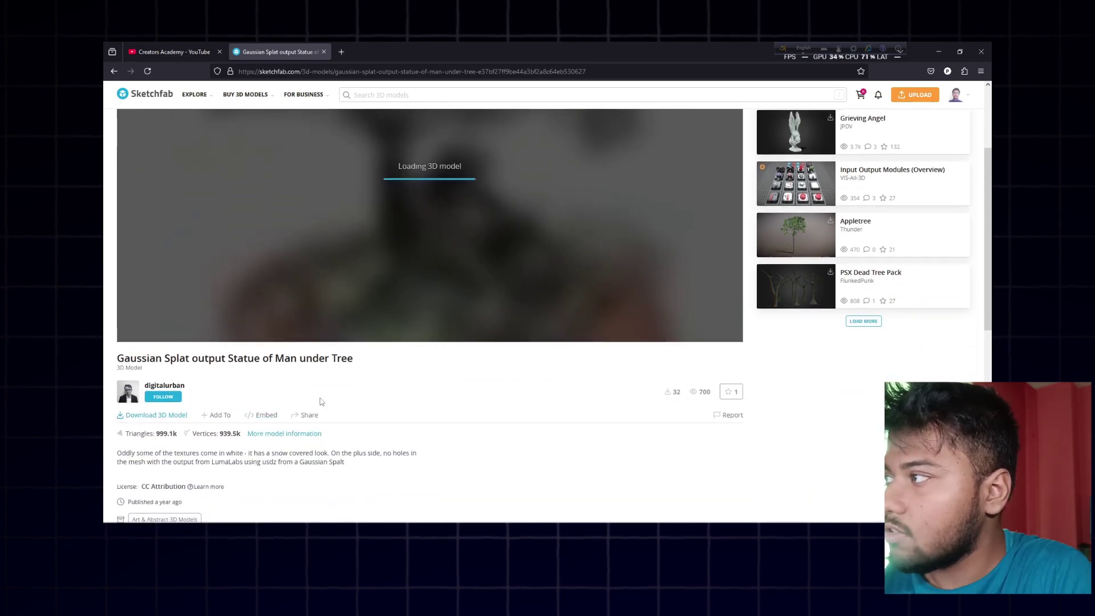
{"action": "scroll", "coordinate": [225, 436], "scroll_direction": "up", "scroll_amount": 3}
{"action": "scroll", "coordinate": [171, 467], "scroll_direction": "down", "scroll_amount": 3}
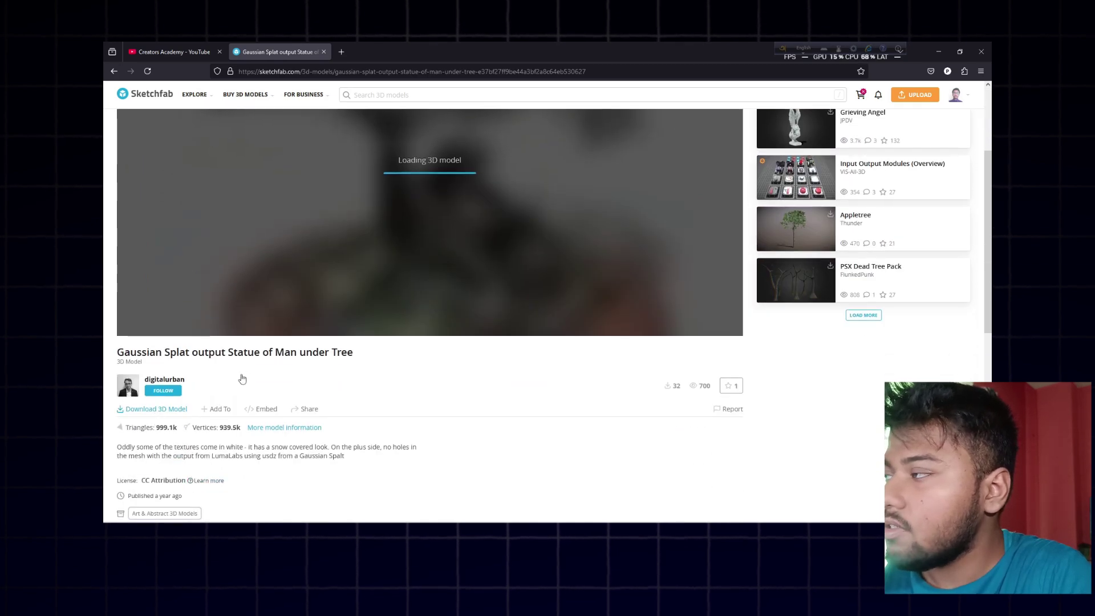
{"action": "left_click", "coordinate": [172, 413]}
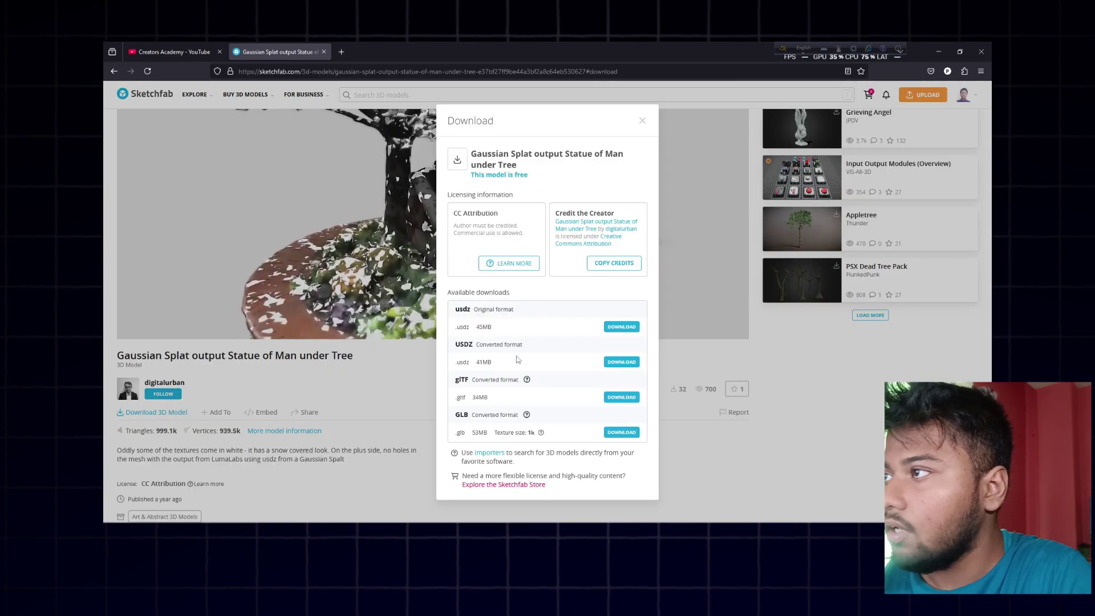
{"action": "left_click_drag", "start_coordinate": [473, 309], "coordinate": [493, 320]}
{"action": "left_click", "coordinate": [499, 391]}
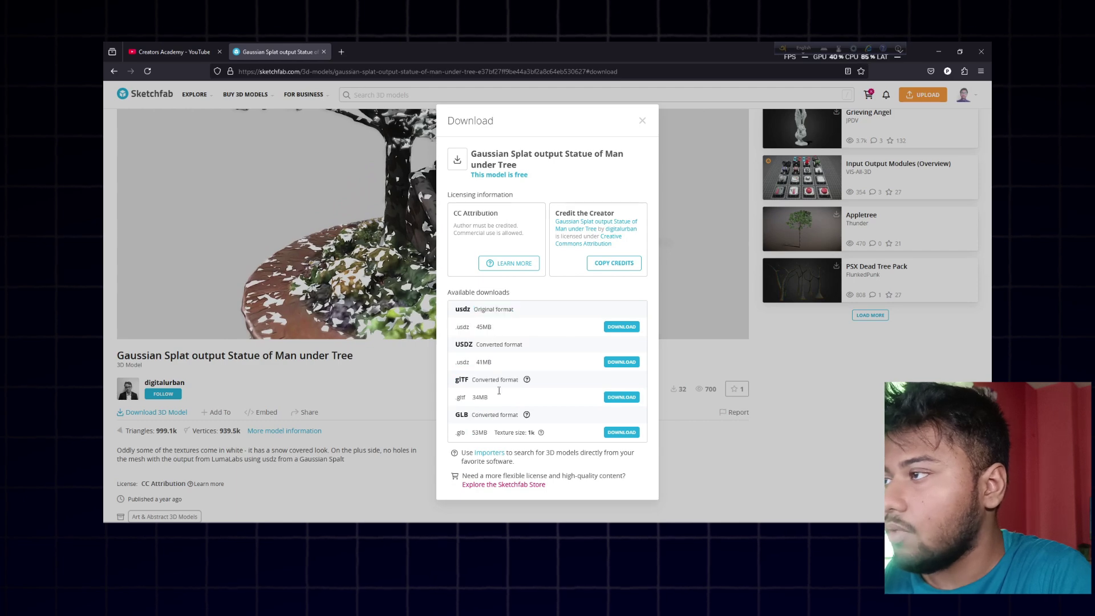
{"action": "left_click", "coordinate": [642, 121]}
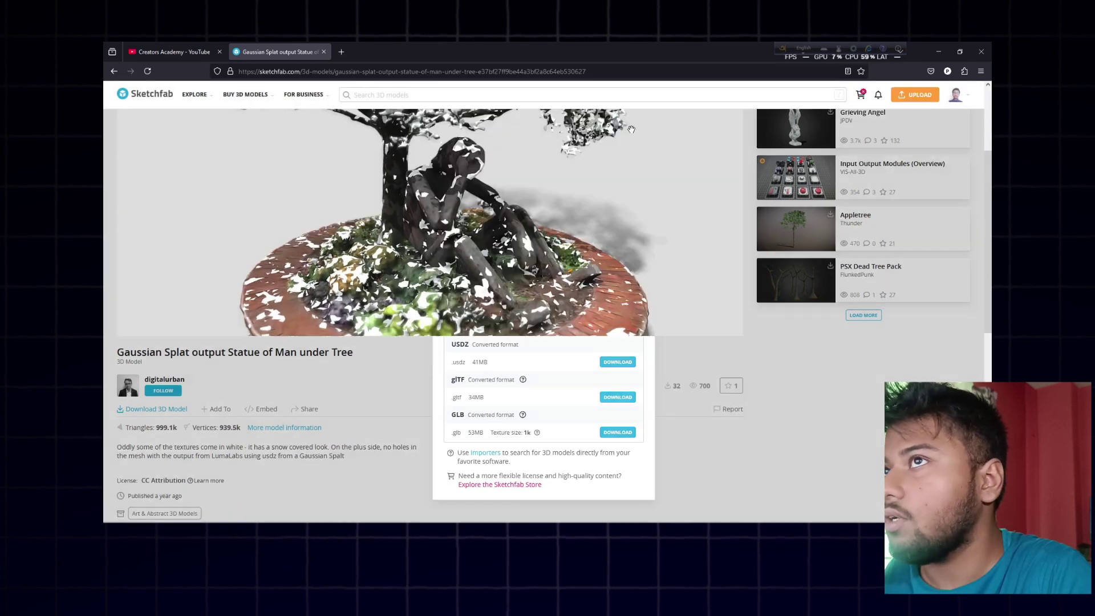
Step: Leave the statue model and search the Sketchfab models for "splat"
{"action": "left_click", "coordinate": [114, 70]}
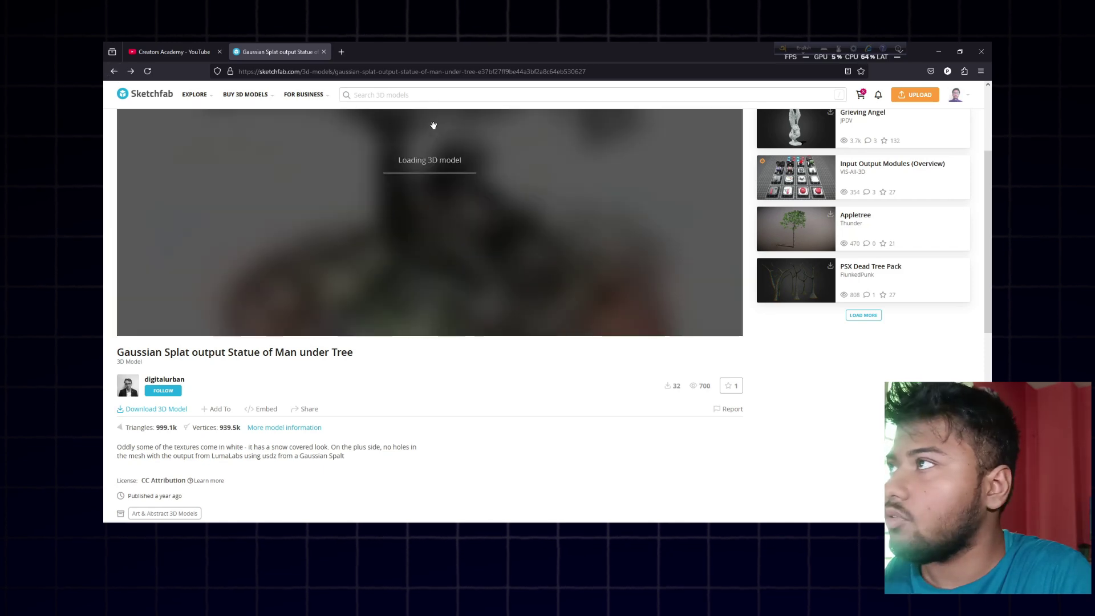
{"action": "left_click", "coordinate": [365, 95]}
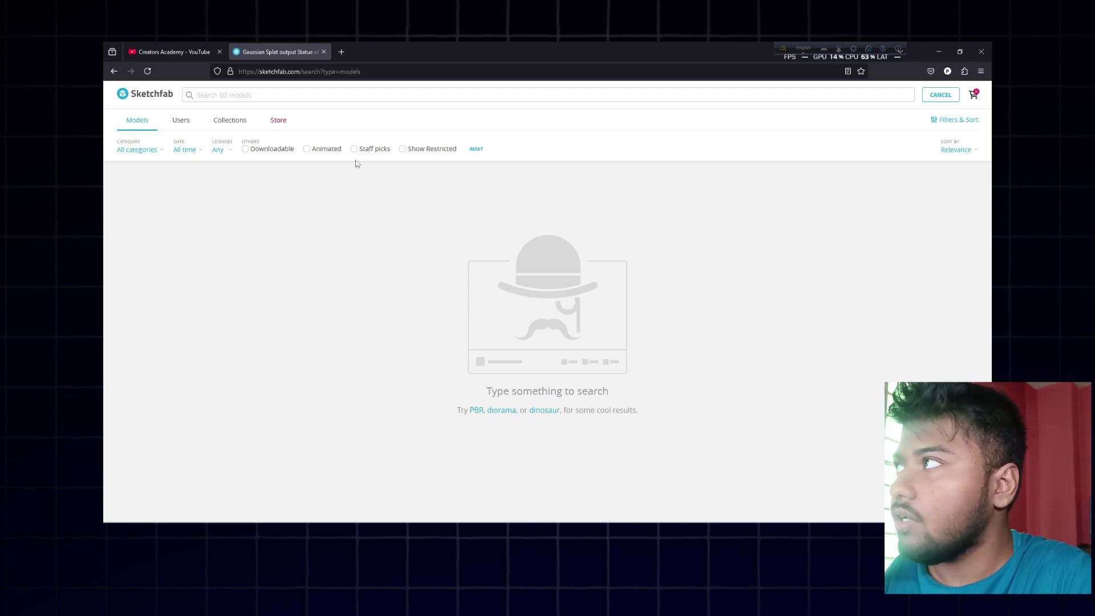
{"action": "type", "text": "splat"}
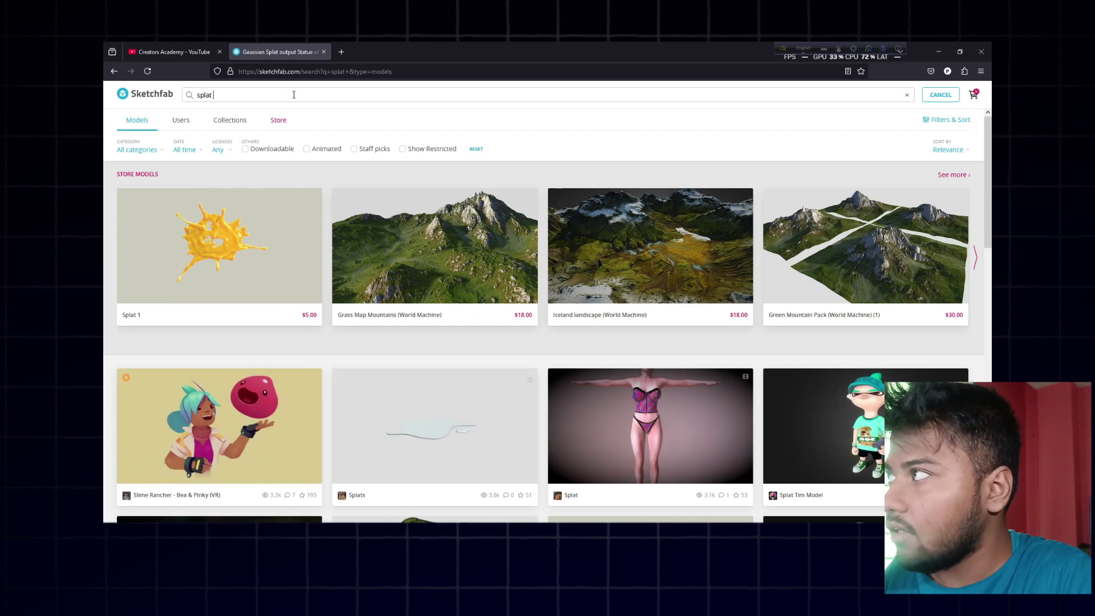
Step: Search the web in a new browser tab for "gussain splat py model"
{"action": "left_click", "coordinate": [342, 48]}
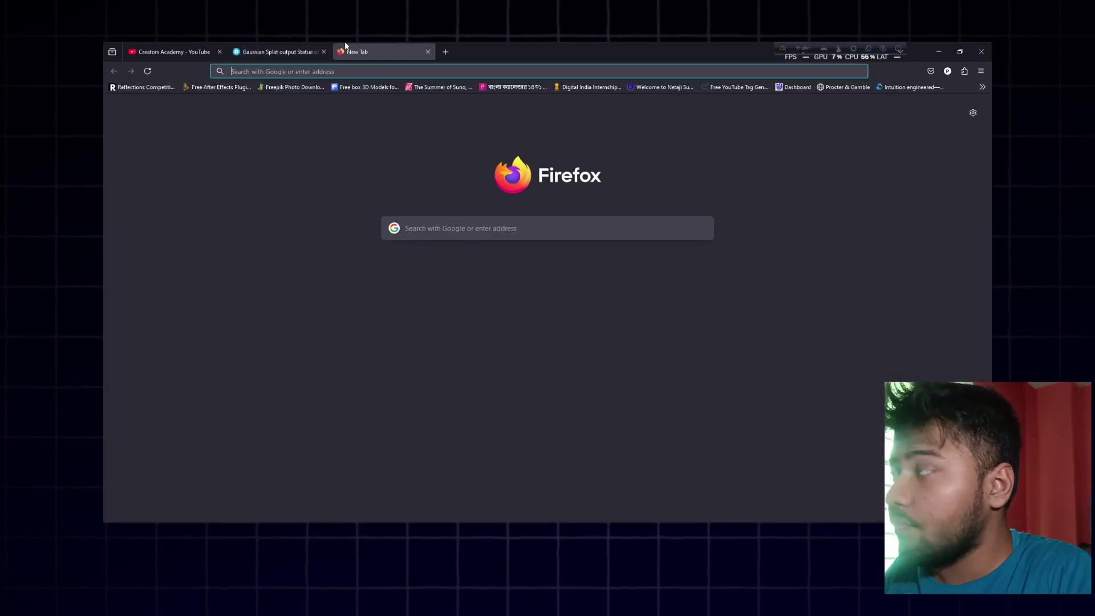
{"action": "type", "text": "gussa"}
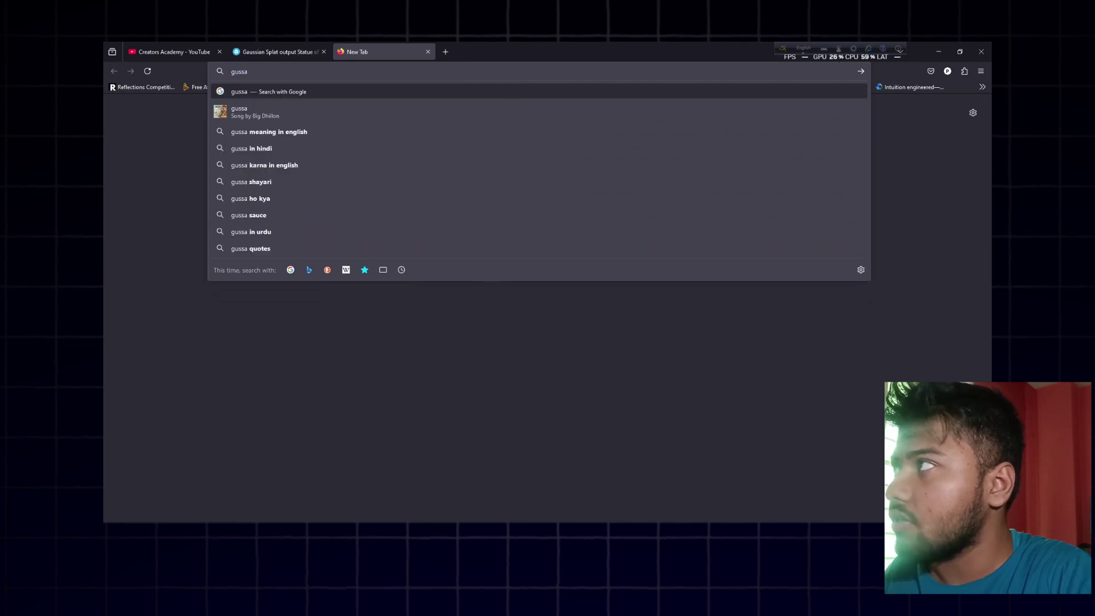
{"action": "type", "text": "in s"}
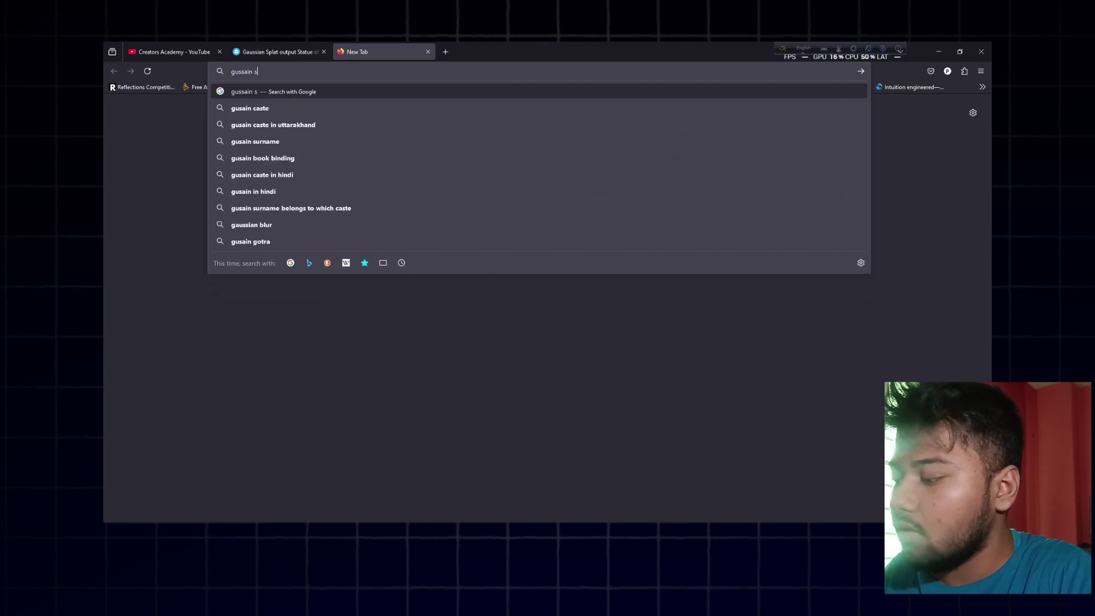
{"action": "type", "text": "plat "}
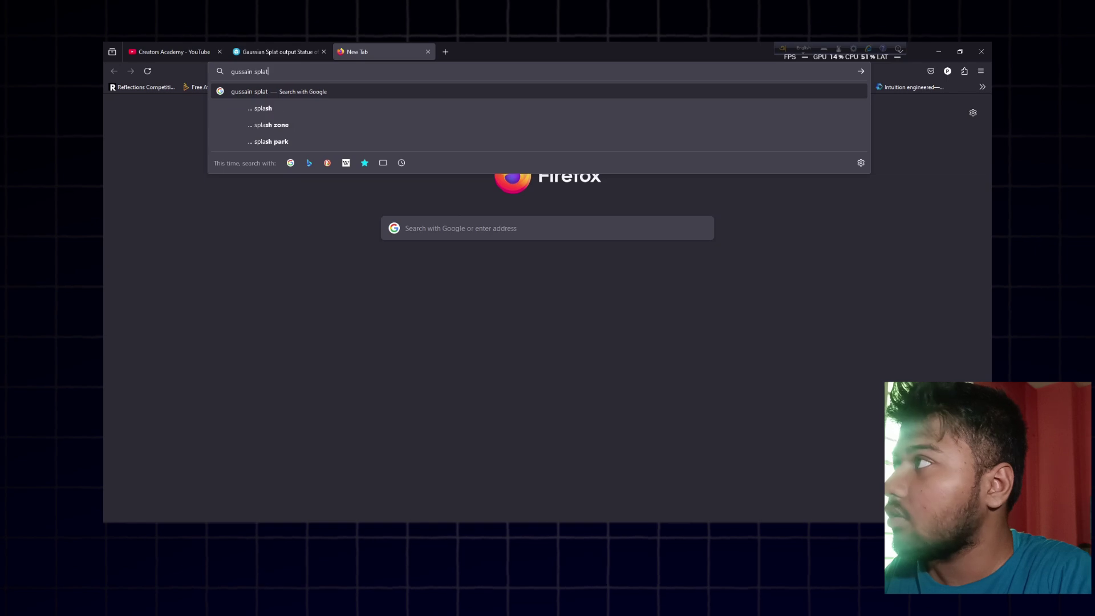
{"action": "type", "text": "p"}
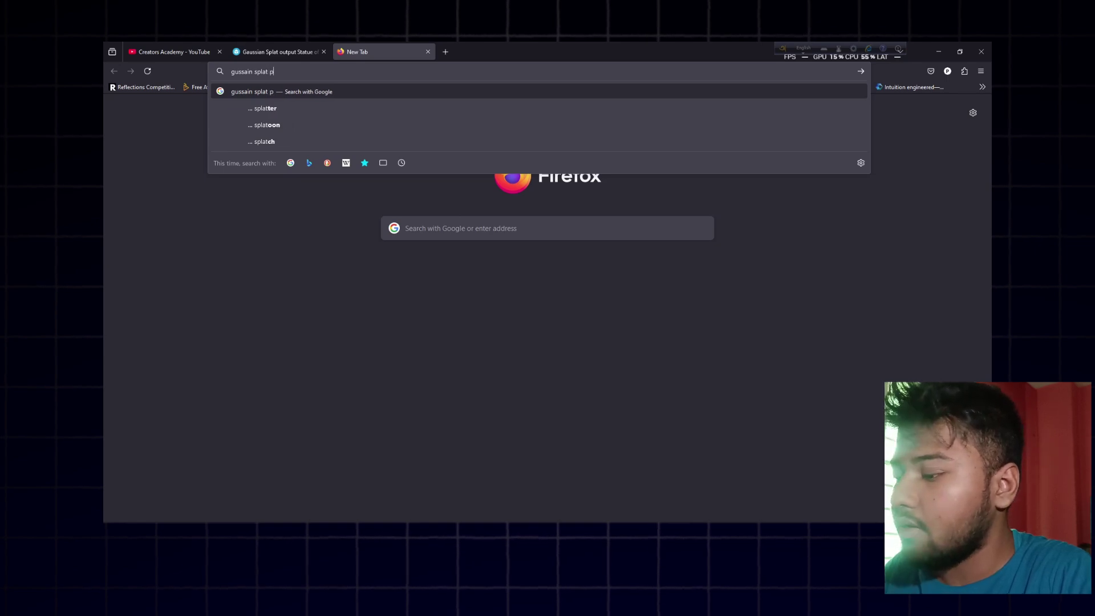
{"action": "type", "text": "y model"}
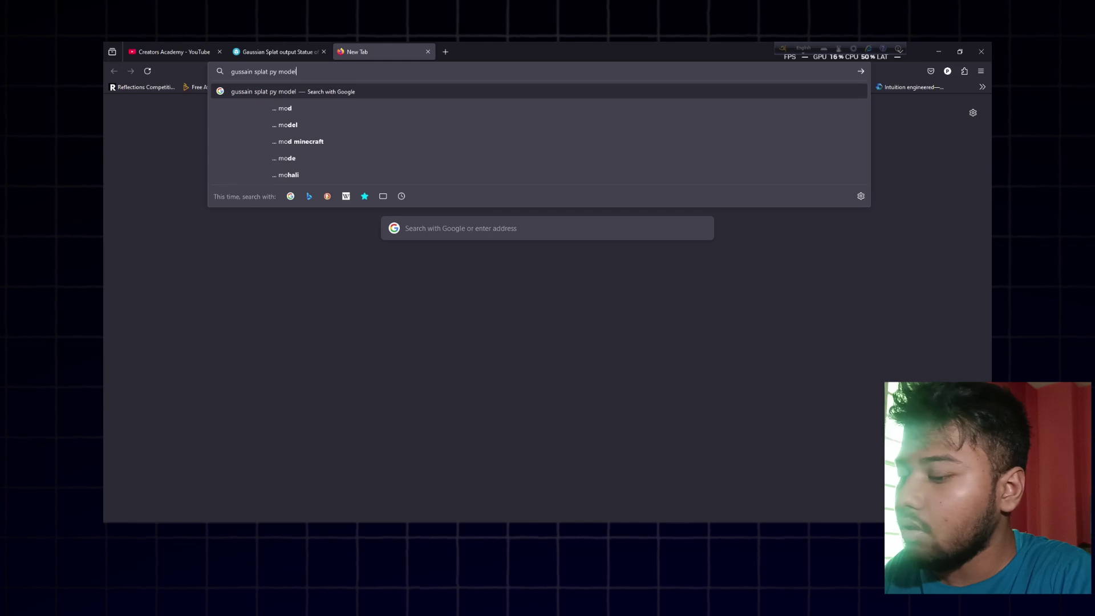
{"action": "key", "text": "Return"}
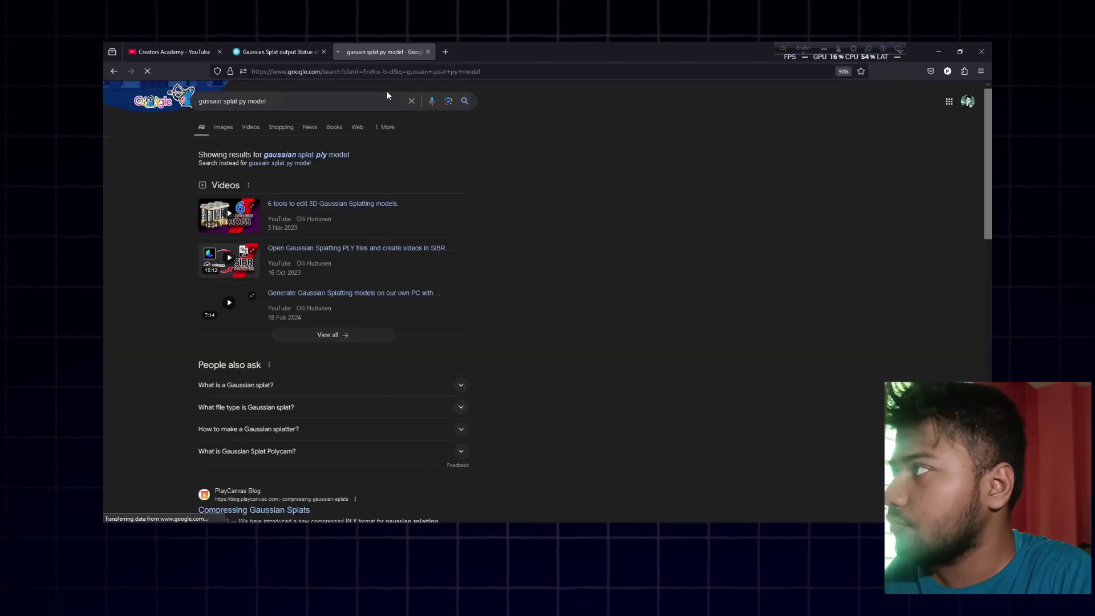
Step: Load the Sketchfab page of "Tree - Scaniverse 3D Gaussian Splat ply" from the results and check the model's download formats
{"action": "scroll", "coordinate": [506, 233], "scroll_direction": "down", "scroll_amount": 4}
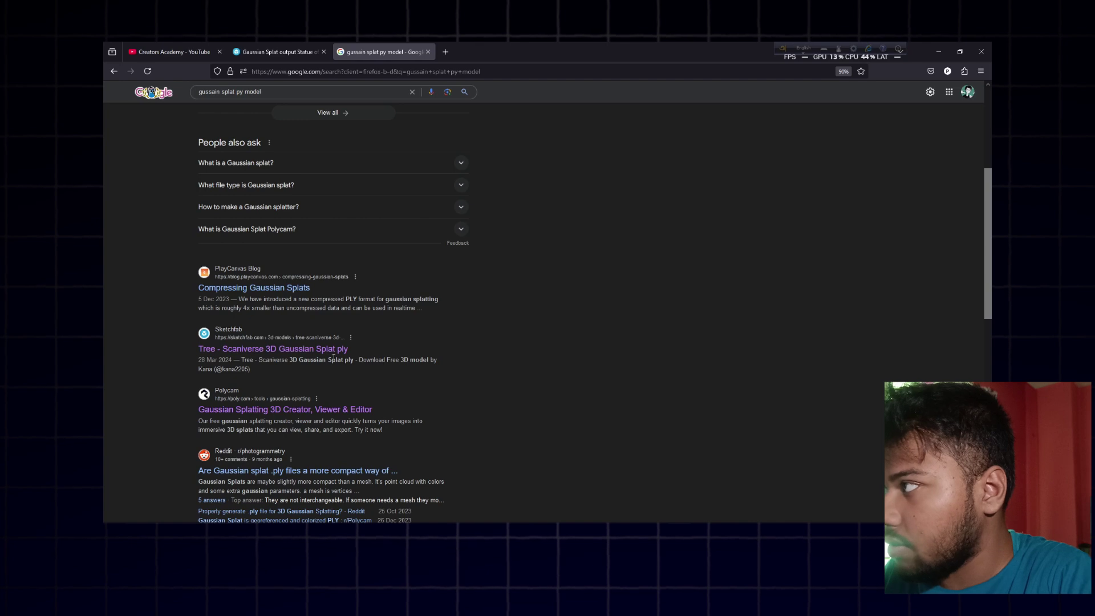
{"action": "left_click", "coordinate": [296, 354]}
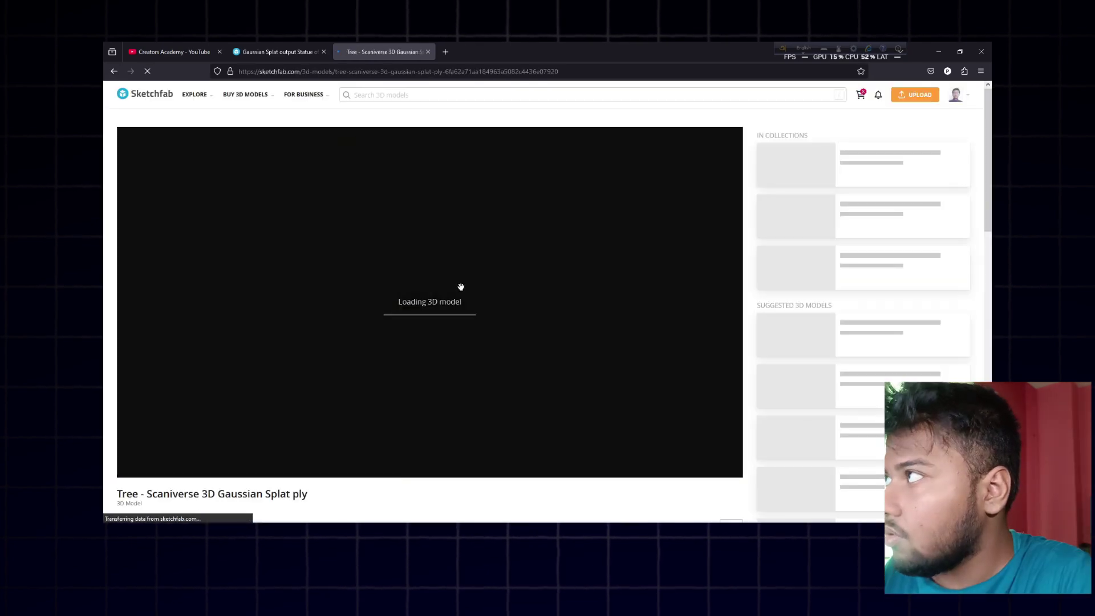
{"action": "scroll", "coordinate": [108, 342], "scroll_direction": "down", "scroll_amount": 3}
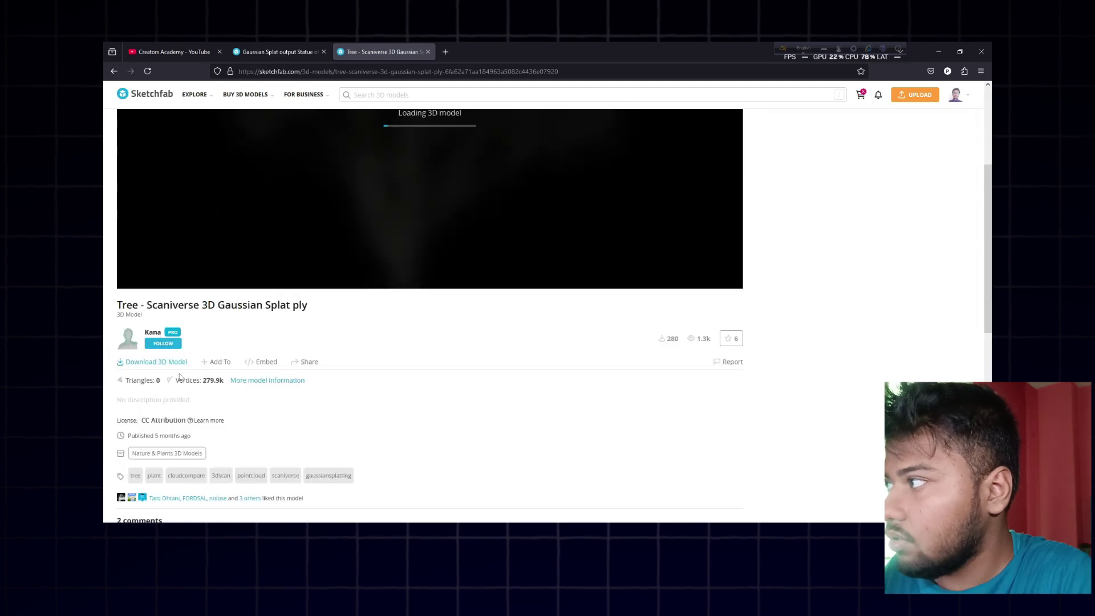
{"action": "left_click", "coordinate": [156, 362]}
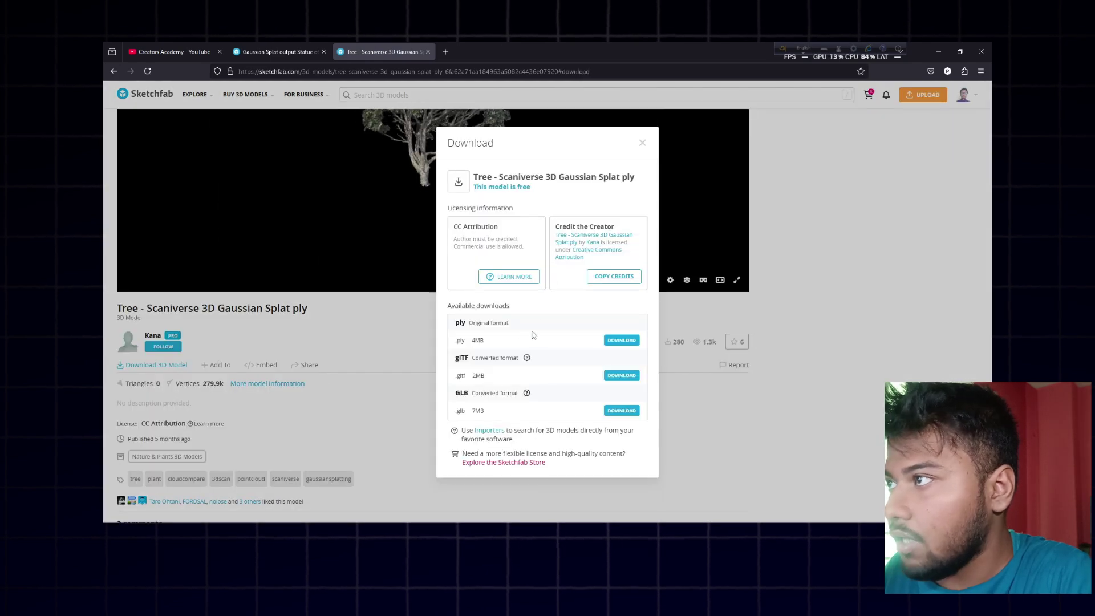
{"action": "left_click", "coordinate": [349, 355]}
{"action": "scroll", "coordinate": [355, 351], "scroll_direction": "up", "scroll_amount": 3}
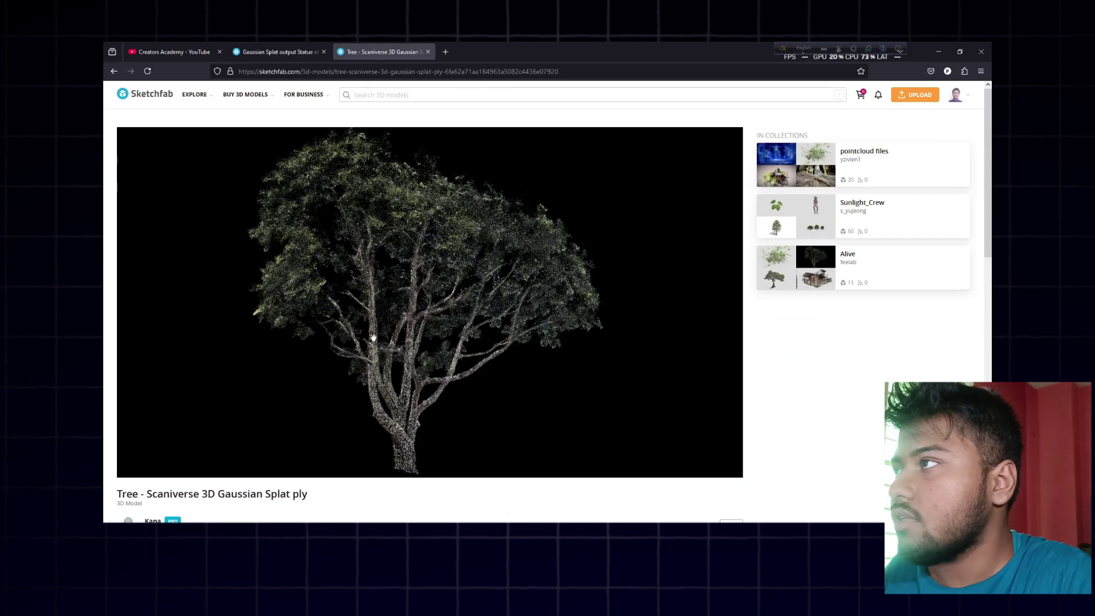
Step: Download the tree model in its original ply format and close the download windows
{"action": "left_click_drag", "start_coordinate": [434, 263], "coordinate": [506, 310]}
{"action": "scroll", "coordinate": [825, 360], "scroll_direction": "down", "scroll_amount": 1}
{"action": "scroll", "coordinate": [824, 360], "scroll_direction": "down", "scroll_amount": 4}
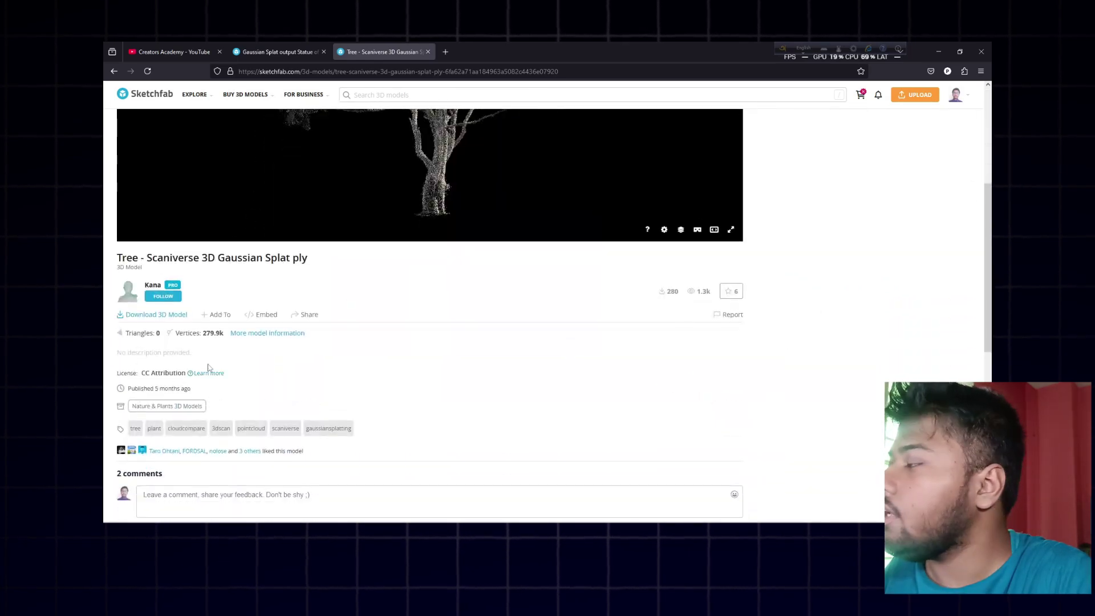
{"action": "left_click", "coordinate": [158, 316]}
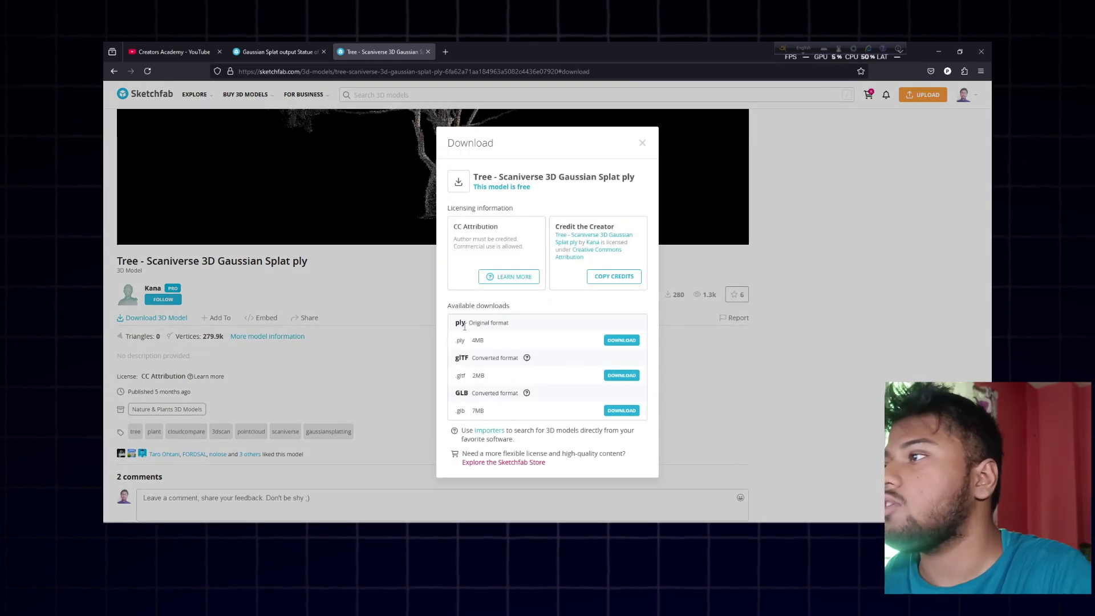
{"action": "left_click", "coordinate": [623, 342]}
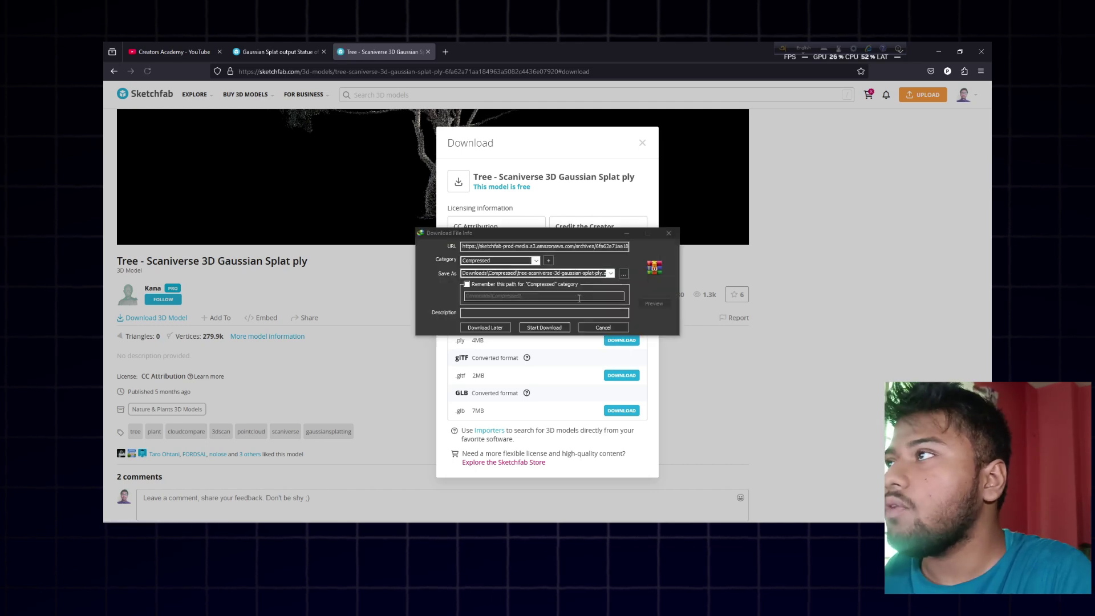
{"action": "left_click", "coordinate": [544, 328]}
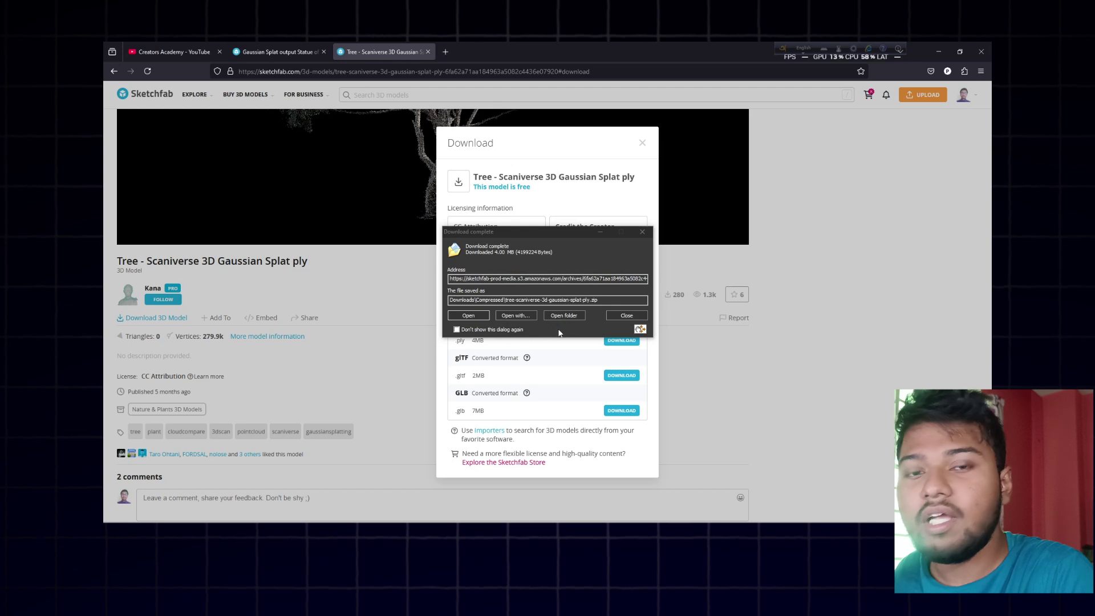
{"action": "left_click", "coordinate": [622, 316]}
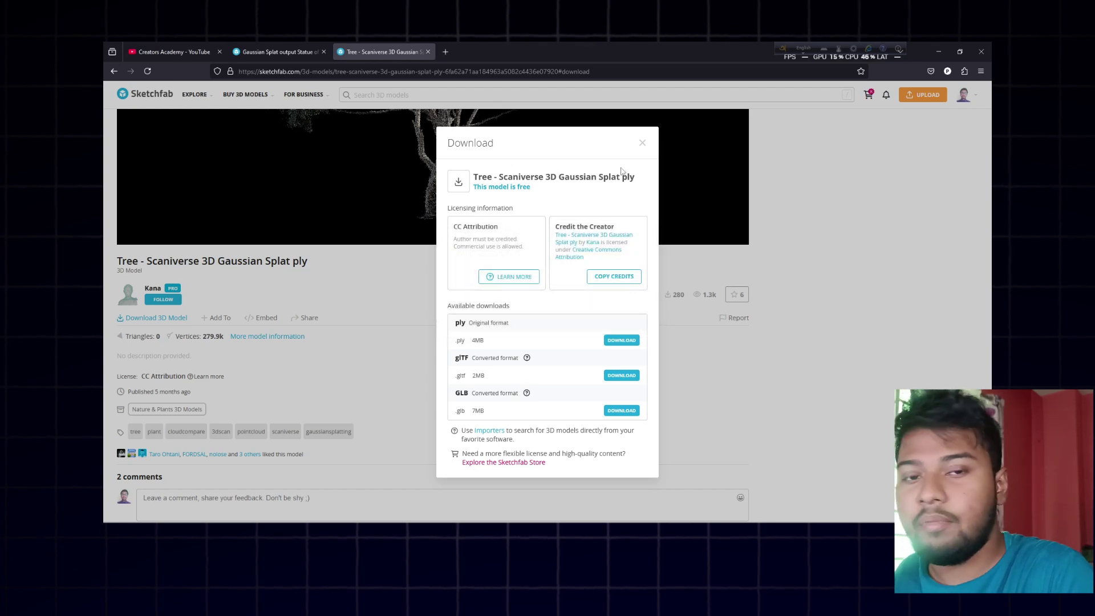
{"action": "left_click", "coordinate": [642, 143]}
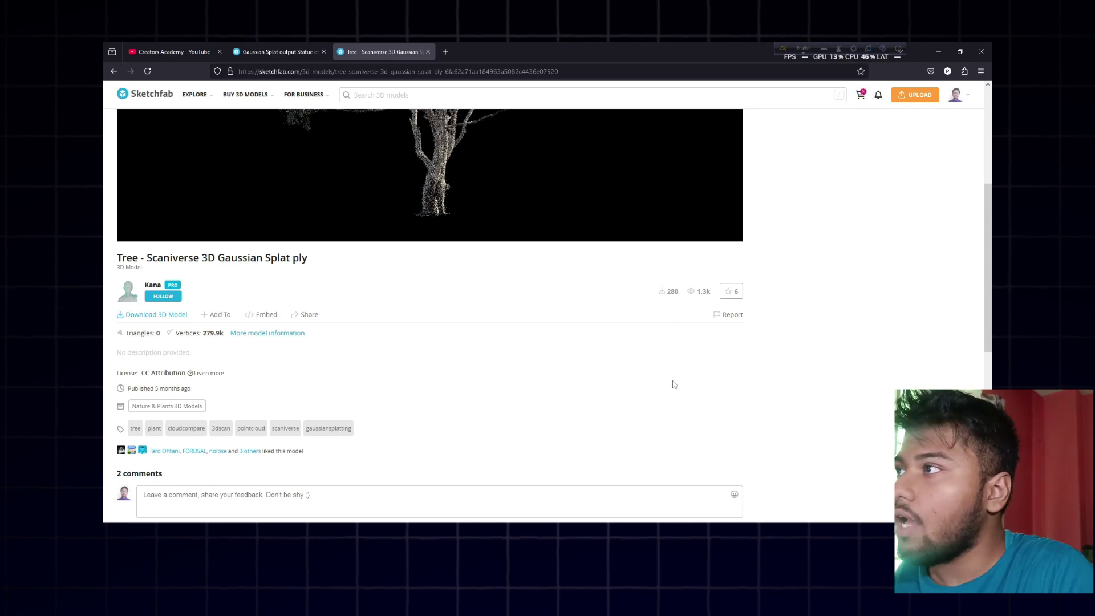
Step: Examine the tree model from several angles in the 3D preview
{"action": "scroll", "coordinate": [364, 360], "scroll_direction": "up", "scroll_amount": 3}
{"action": "mouse_move", "coordinate": [363, 360]}
{"action": "left_mouse_down"}
{"action": "mouse_move", "coordinate": [472, 332]}
{"action": "mouse_move", "coordinate": [508, 362]}
{"action": "mouse_move", "coordinate": [459, 237]}
{"action": "mouse_move", "coordinate": [493, 303]}
{"action": "mouse_move", "coordinate": [450, 240]}
{"action": "mouse_move", "coordinate": [430, 315]}
{"action": "left_mouse_up"}
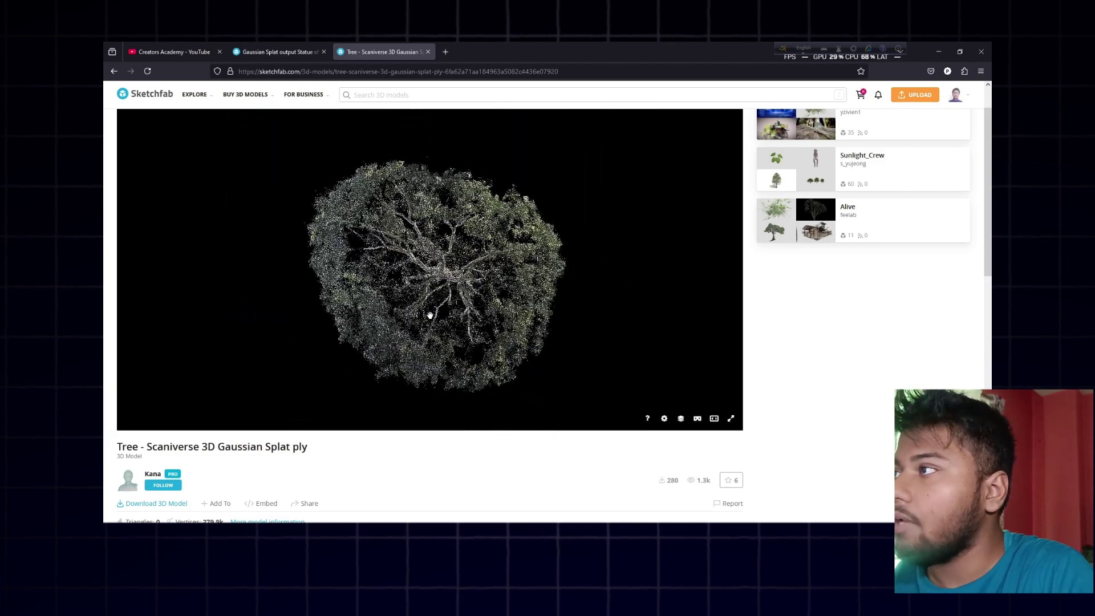
{"action": "scroll", "coordinate": [411, 447], "scroll_direction": "down", "scroll_amount": 2}
{"action": "scroll", "coordinate": [342, 374], "scroll_direction": "up", "scroll_amount": 3}
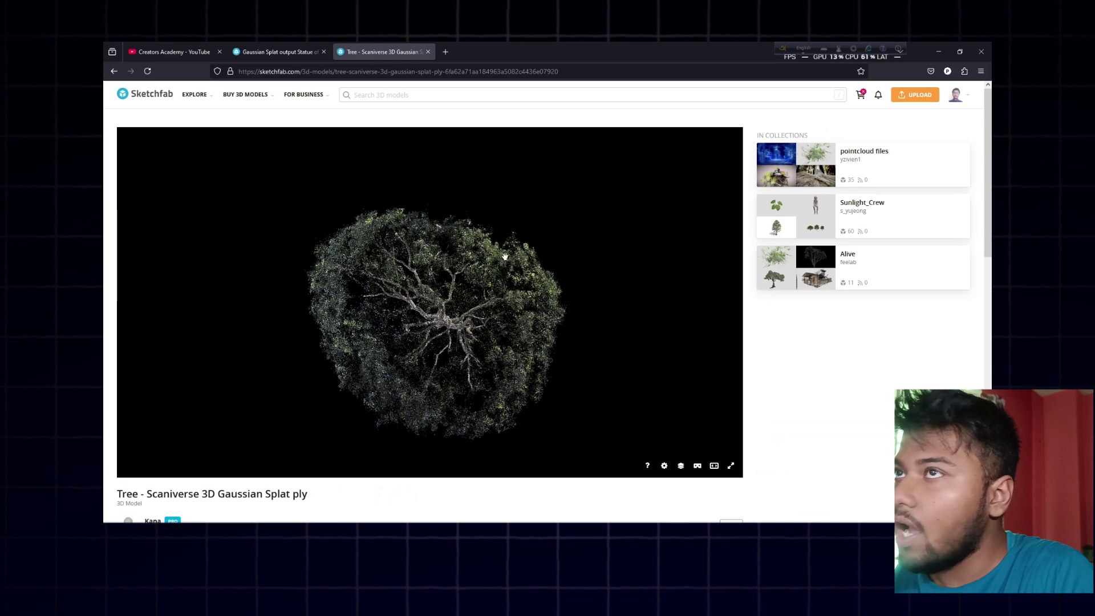
{"action": "left_click_drag", "start_coordinate": [457, 355], "coordinate": [439, 228]}
{"action": "left_click_drag", "start_coordinate": [443, 266], "coordinate": [484, 291]}
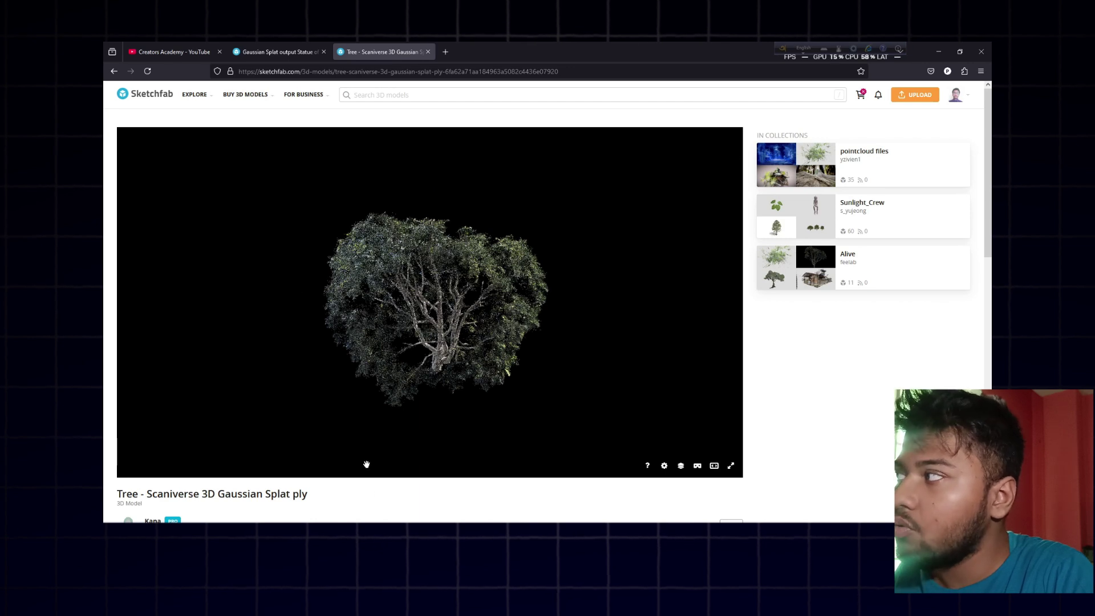
Step: Switch to After Effects and browse for the downloaded tree model to import into the project
{"action": "key", "text": "alt+Tab"}
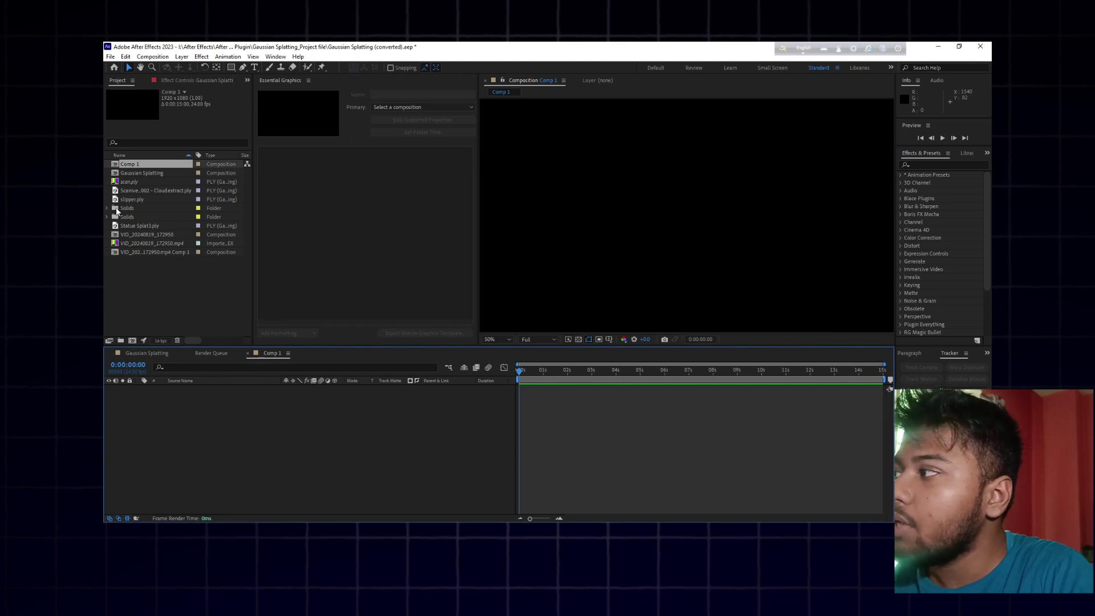
{"action": "left_click", "coordinate": [153, 200]}
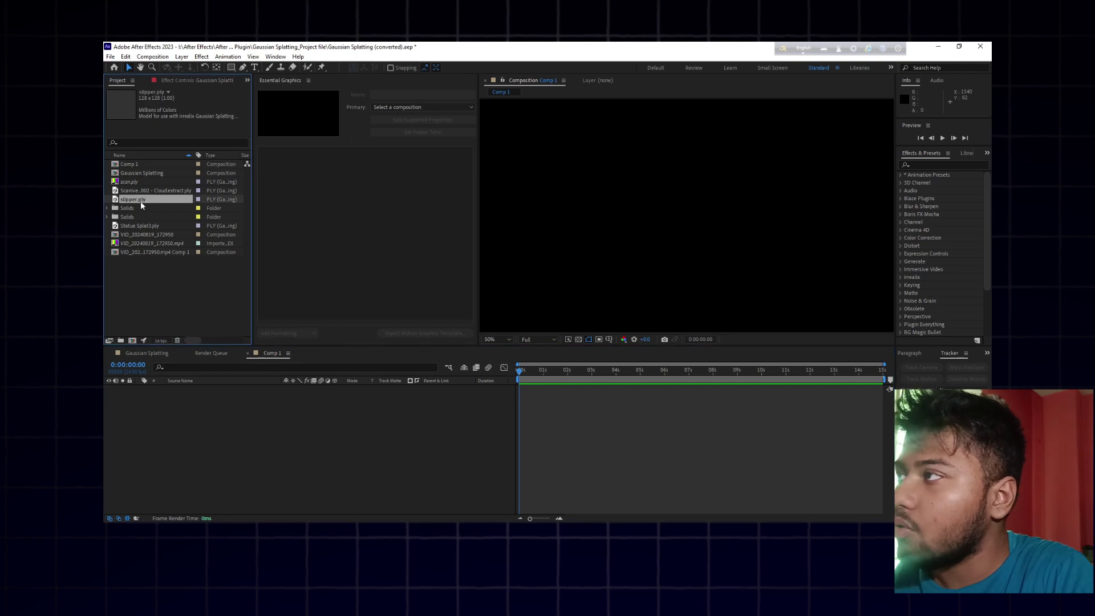
{"action": "right_click", "coordinate": [175, 282]}
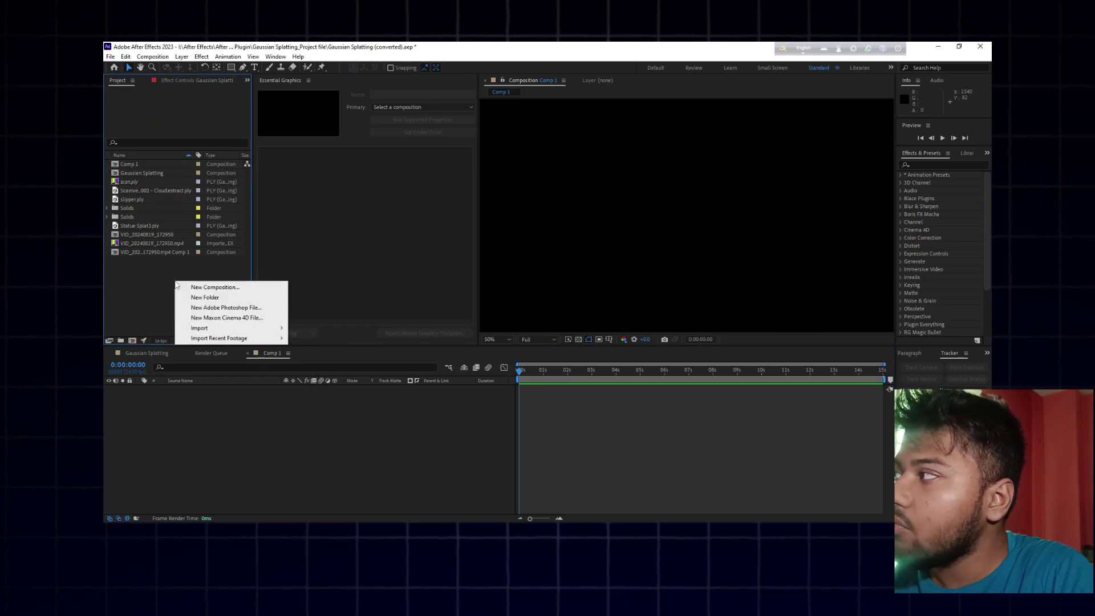
{"action": "mouse_move", "coordinate": [212, 332]}
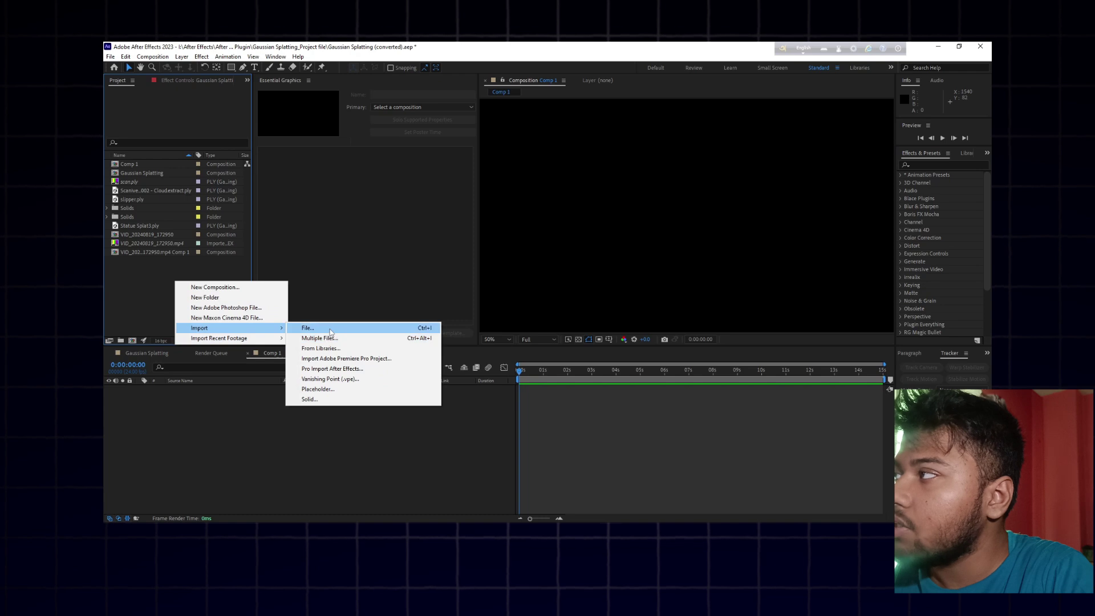
{"action": "left_click", "coordinate": [332, 329]}
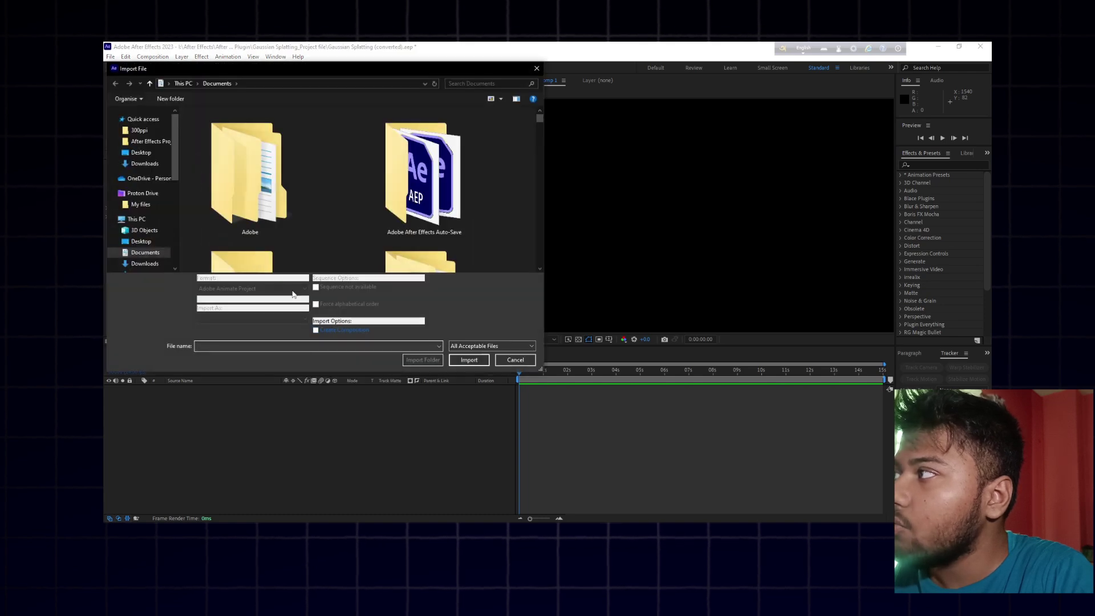
{"action": "scroll", "coordinate": [142, 240], "scroll_direction": "down", "scroll_amount": 1}
{"action": "left_click", "coordinate": [142, 235]}
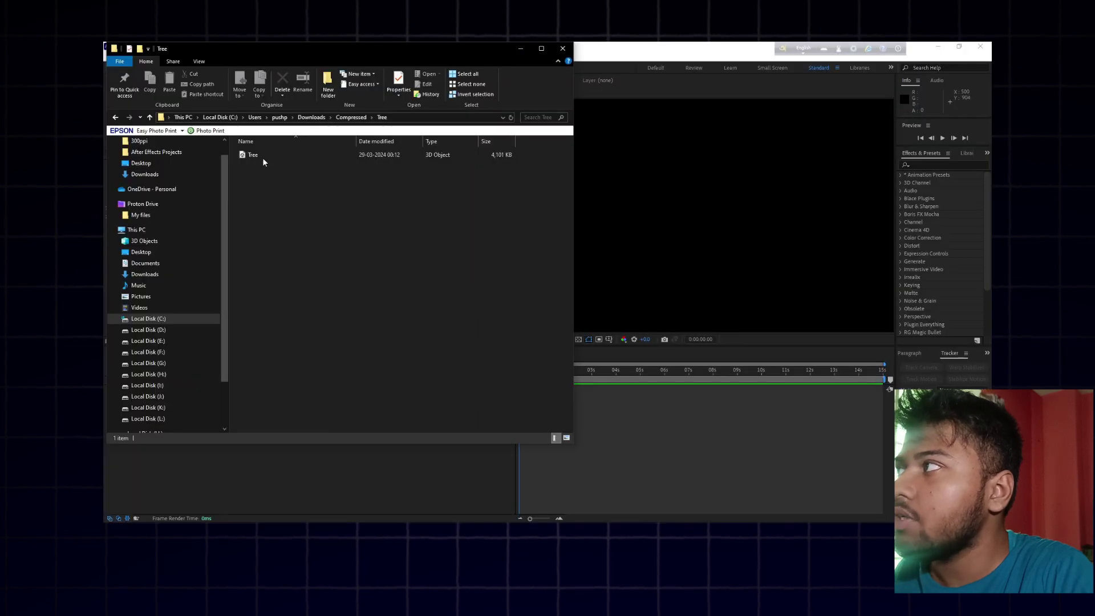
Step: Locate the extracted Tree file in the Downloads > Compressed > Tree folder and import it into the After Effects project
{"action": "left_click", "coordinate": [263, 160]}
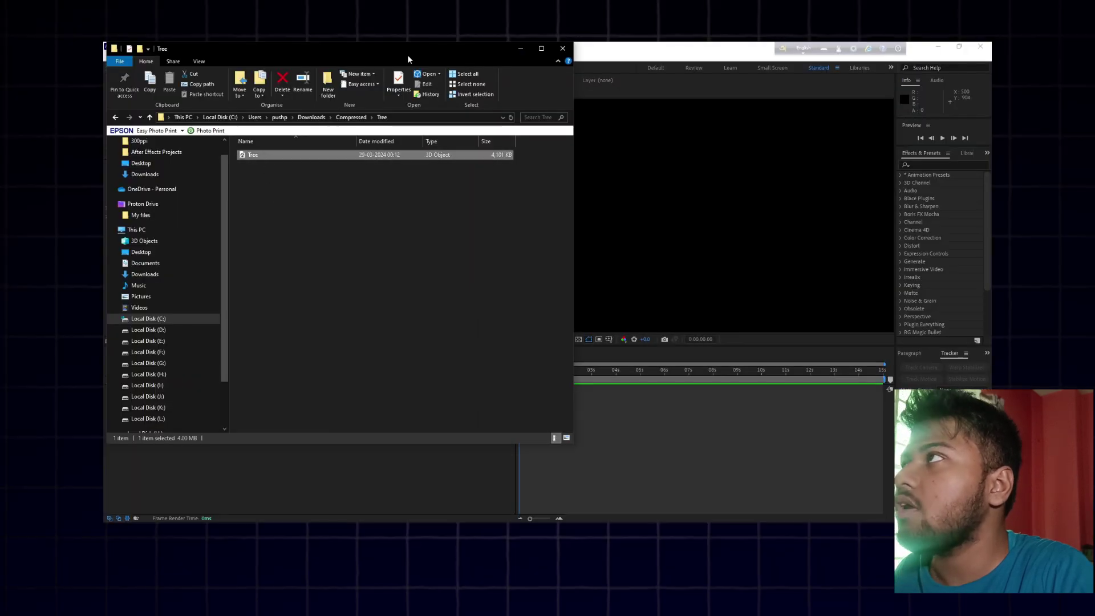
{"action": "left_click", "coordinate": [526, 49]}
{"action": "right_click", "coordinate": [135, 306]}
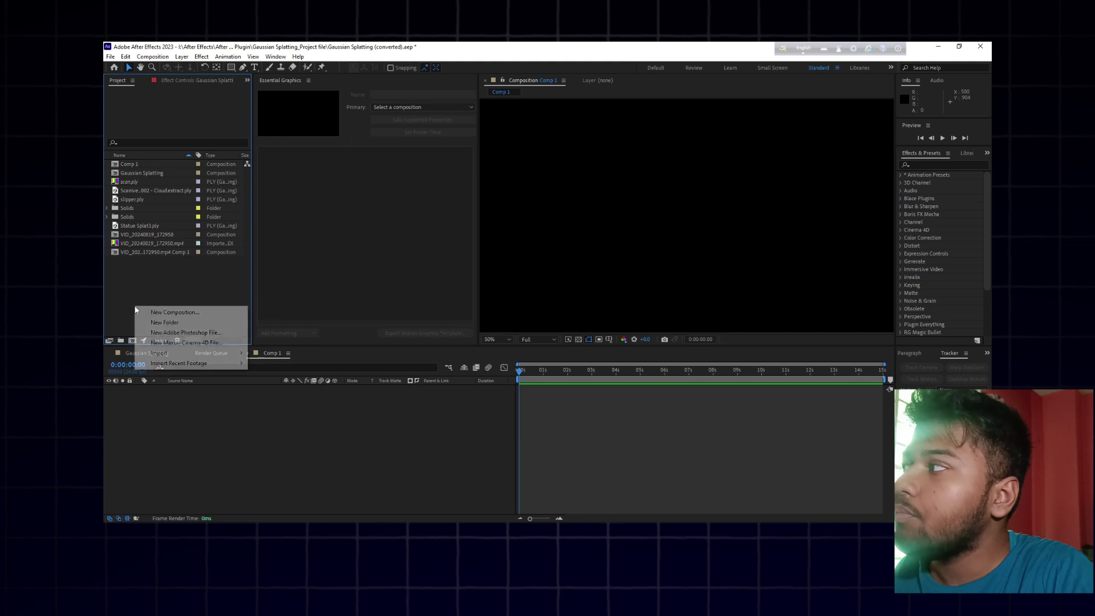
{"action": "mouse_move", "coordinate": [171, 353]}
{"action": "left_click", "coordinate": [273, 351]}
{"action": "scroll", "coordinate": [328, 242], "scroll_direction": "down", "scroll_amount": 5}
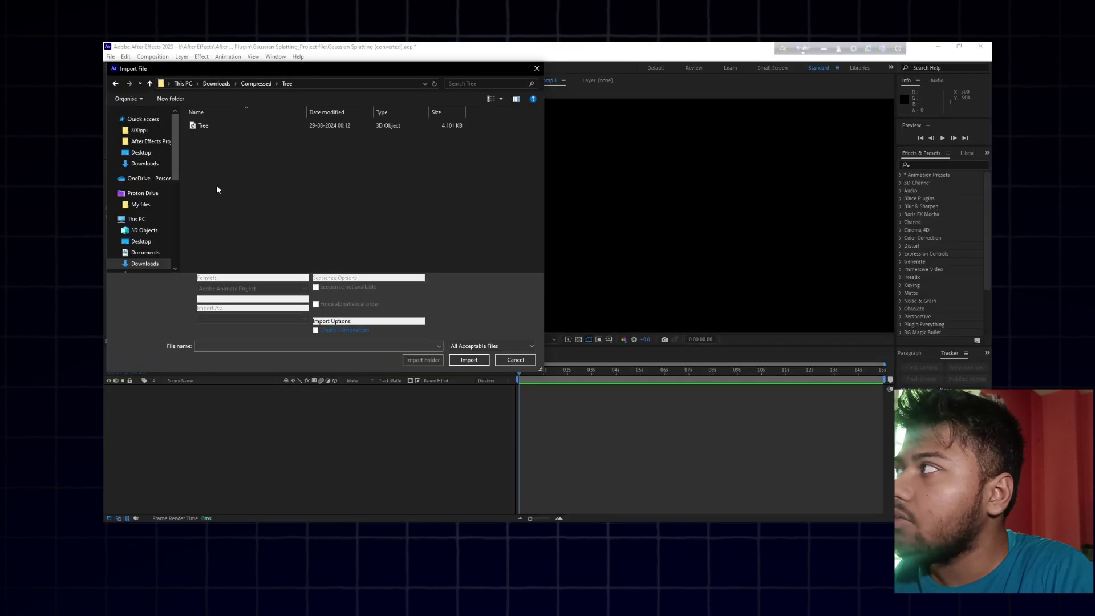
{"action": "double_click", "coordinate": [218, 129]}
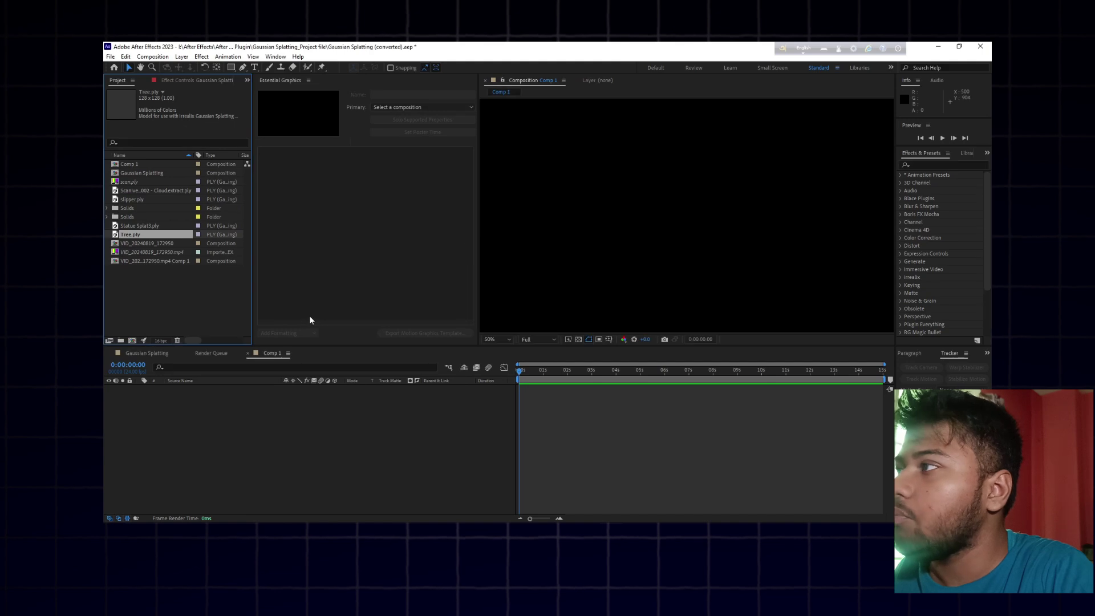
Step: Add Tree.ply as a layer in Comp 1, inspect it in the composition view, and deselect it
{"action": "left_click_drag", "start_coordinate": [138, 234], "coordinate": [214, 409]}
{"action": "scroll", "coordinate": [685, 226], "scroll_direction": "up", "scroll_amount": 4}
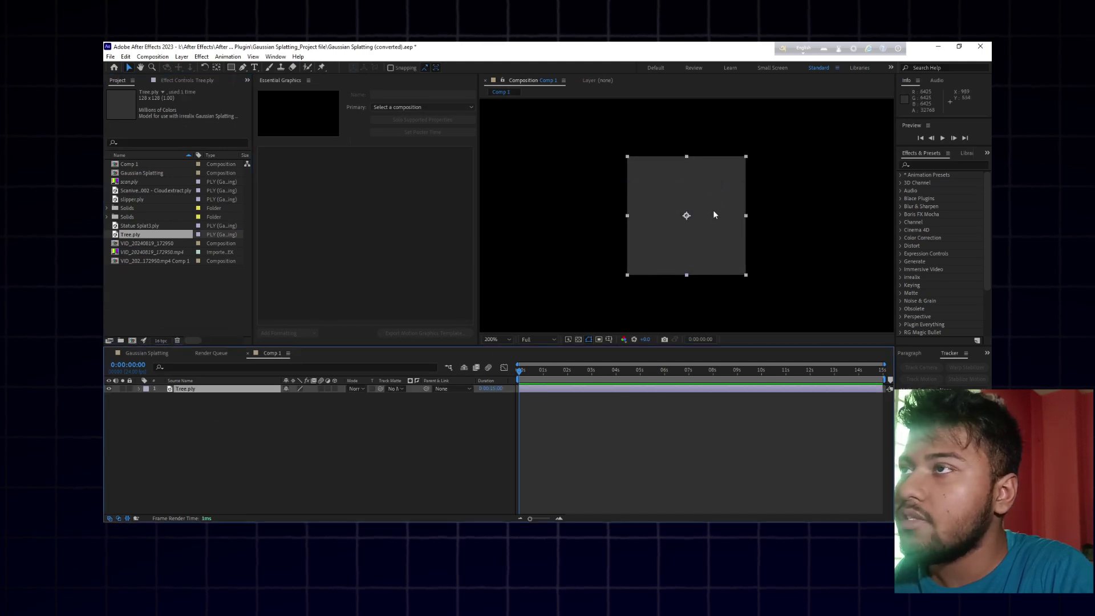
{"action": "scroll", "coordinate": [705, 224], "scroll_direction": "down", "scroll_amount": 4}
{"action": "scroll", "coordinate": [704, 225], "scroll_direction": "up", "scroll_amount": 4}
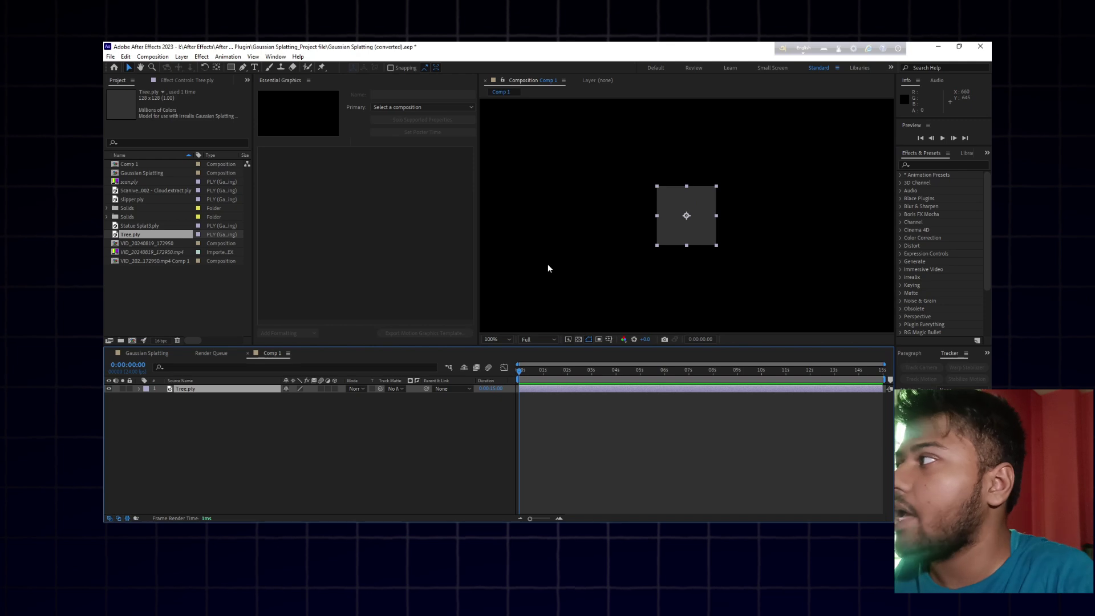
{"action": "left_click", "coordinate": [240, 437]}
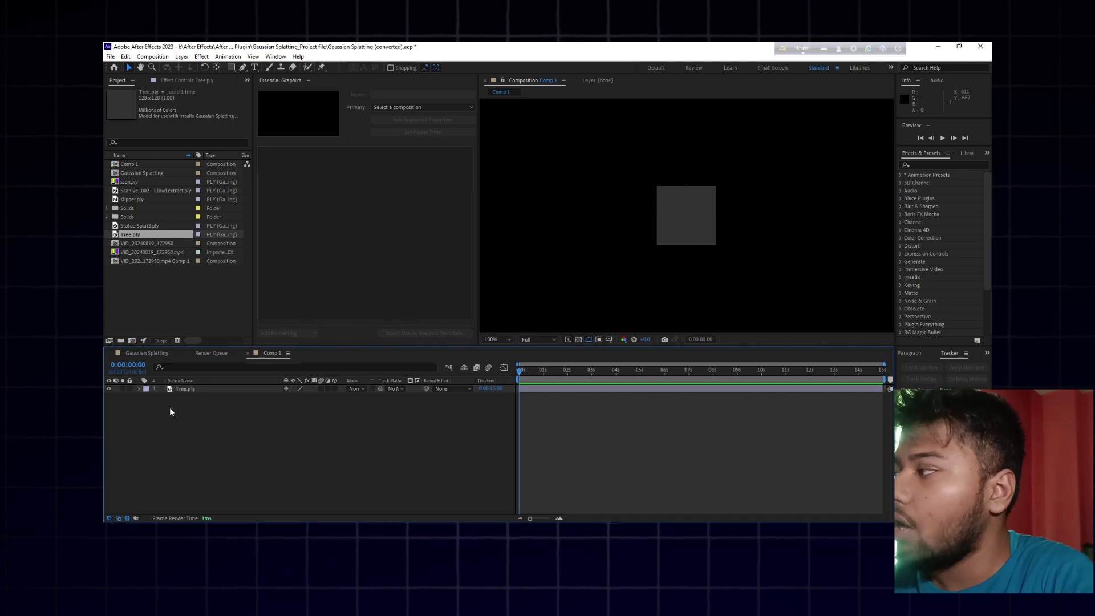
Step: Inspect the Camera 1 and Gaussian Splatting layers in the finished Gaussian Splatting composition
{"action": "left_click", "coordinate": [154, 352]}
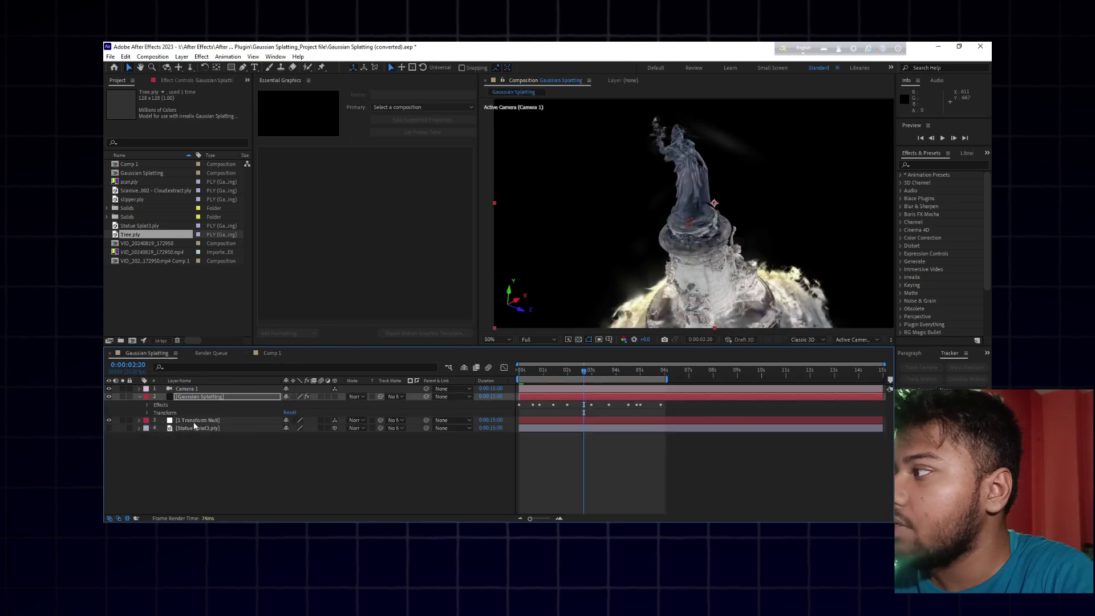
{"action": "left_click", "coordinate": [197, 388]}
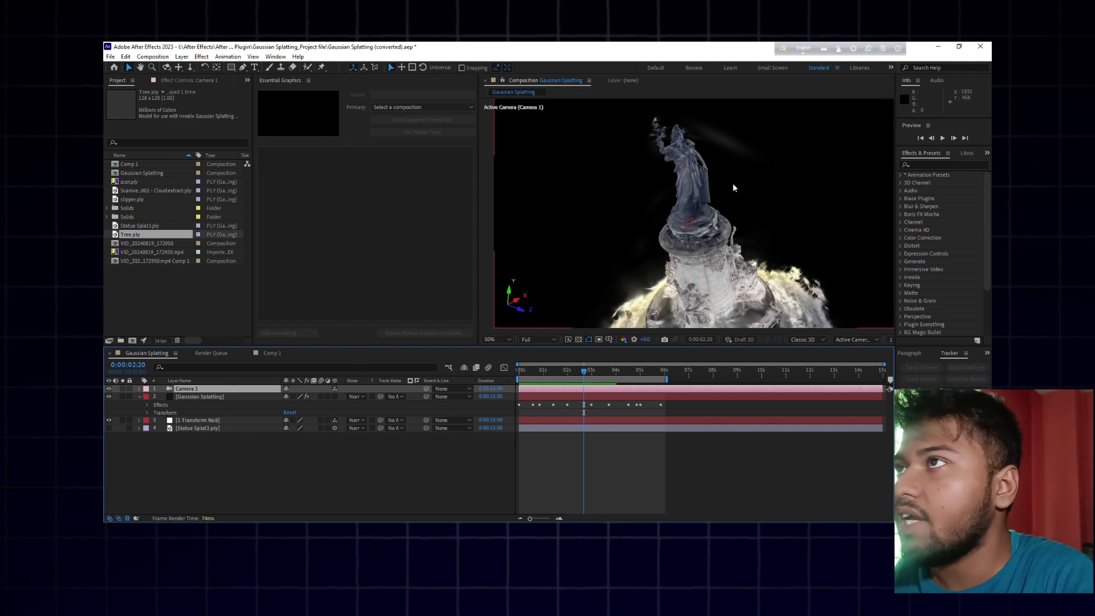
{"action": "left_click", "coordinate": [196, 398]}
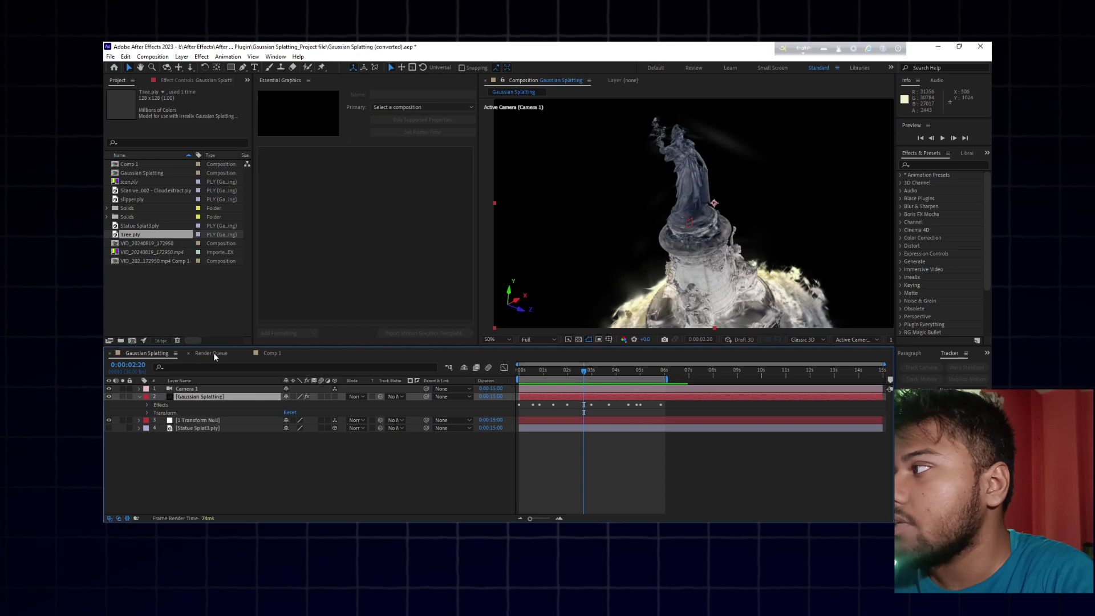
Step: Add a one-node camera with the Custom preset to Comp 1 and orbit its view slightly
{"action": "left_click", "coordinate": [272, 353]}
{"action": "right_click", "coordinate": [273, 435]}
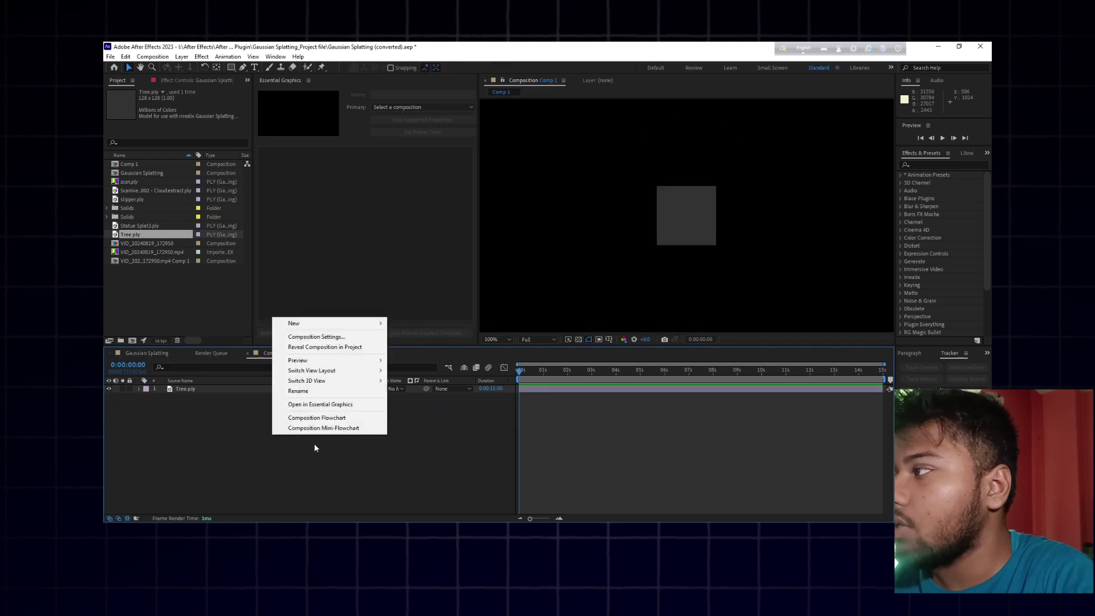
{"action": "mouse_move", "coordinate": [352, 324]}
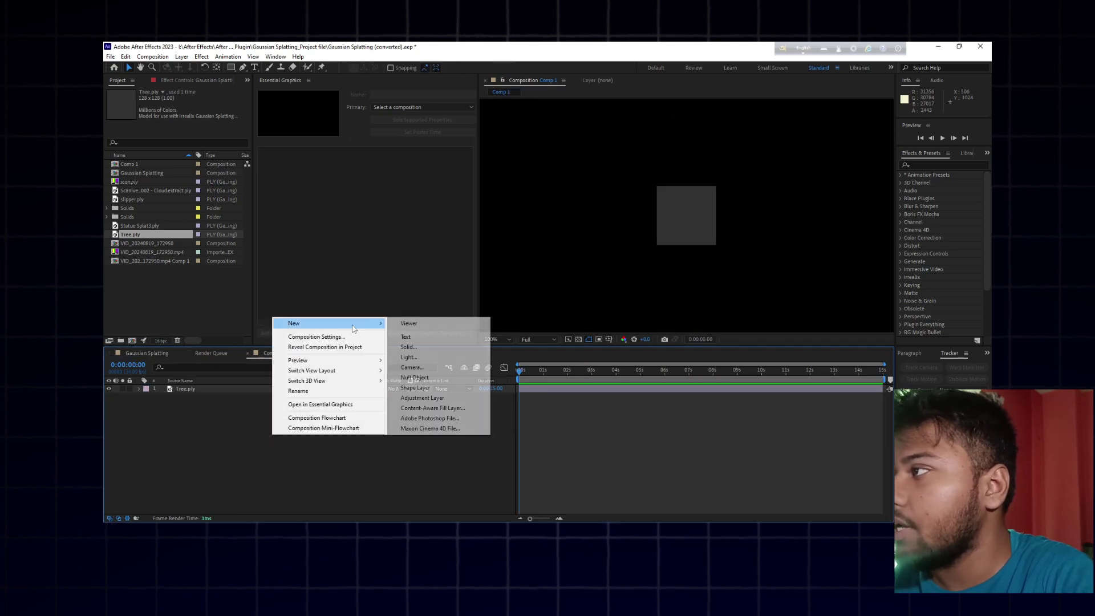
{"action": "left_click", "coordinate": [422, 368]}
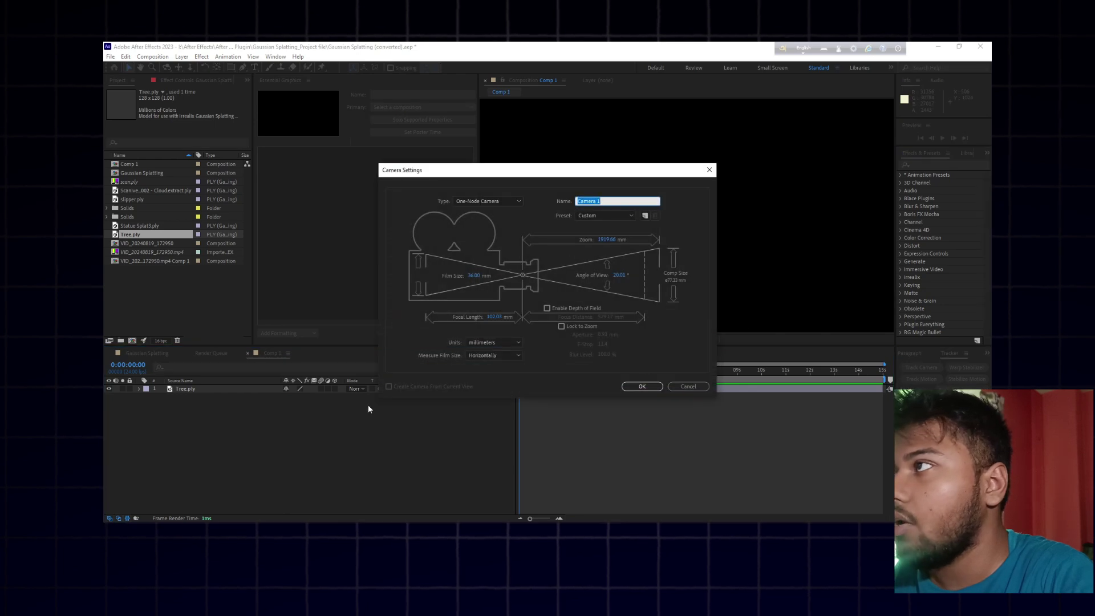
{"action": "left_click", "coordinate": [642, 387]}
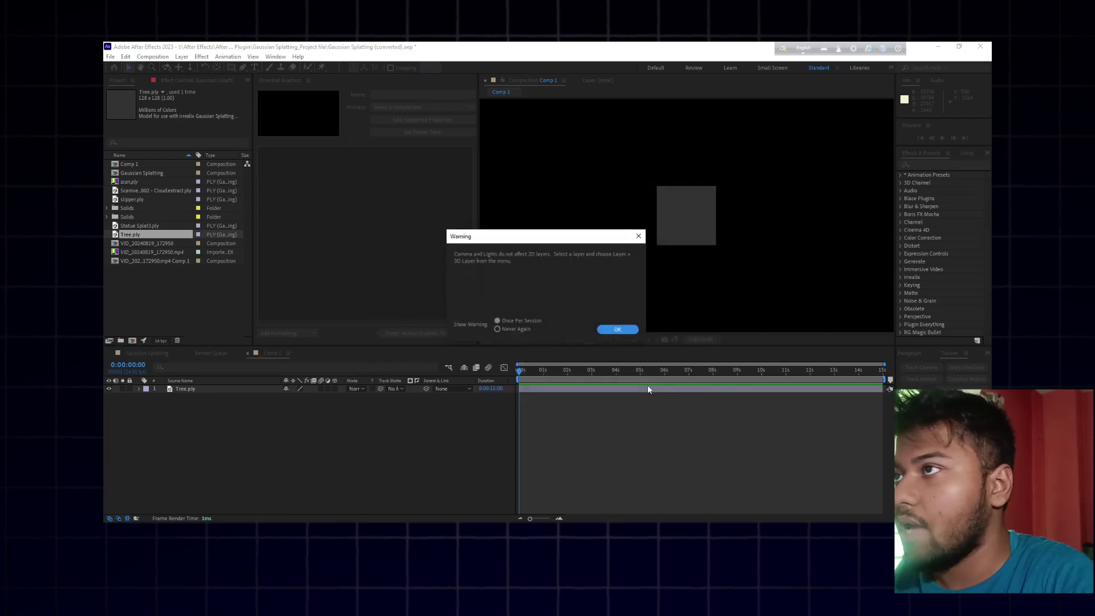
{"action": "left_click", "coordinate": [602, 331]}
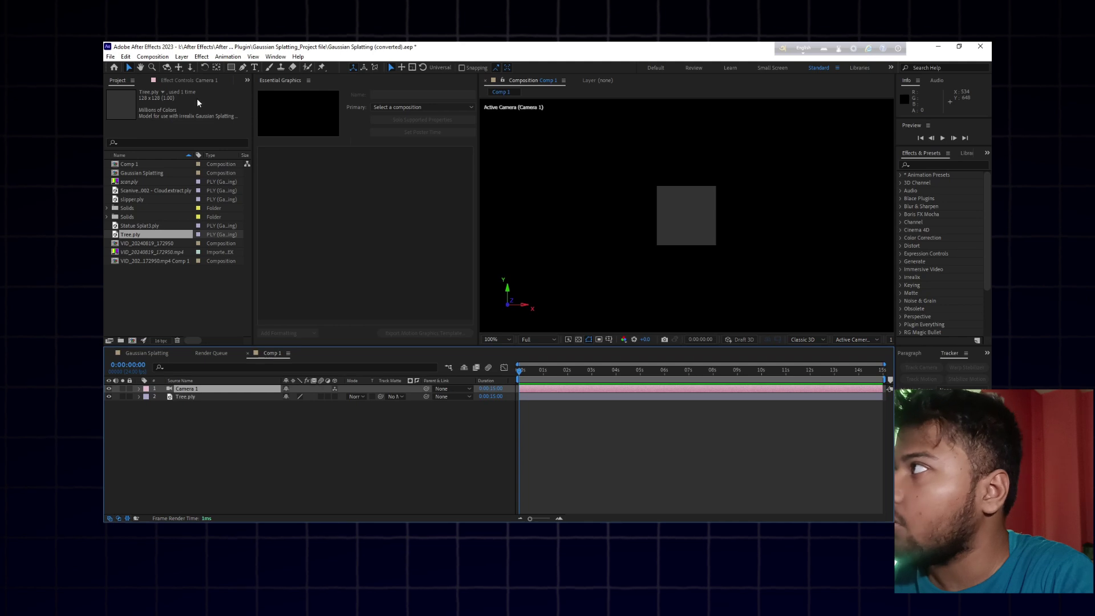
{"action": "left_click", "coordinate": [167, 67]}
{"action": "left_click_drag", "start_coordinate": [735, 256], "coordinate": [741, 140]}
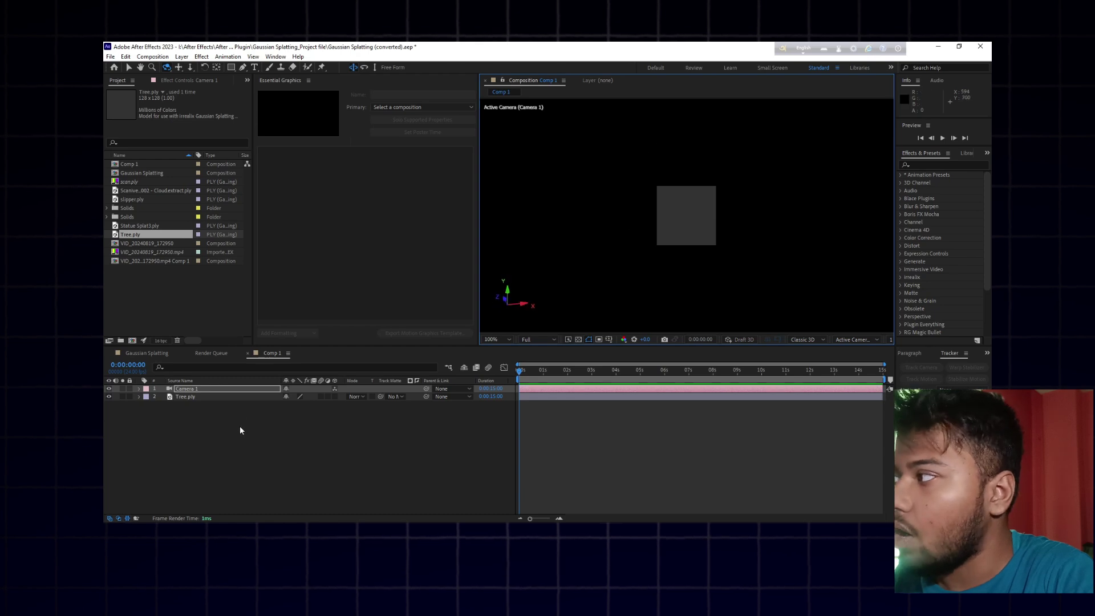
Step: Add a full-frame green solid layer to Comp 1
{"action": "right_click", "coordinate": [261, 451]}
{"action": "mouse_move", "coordinate": [302, 340]}
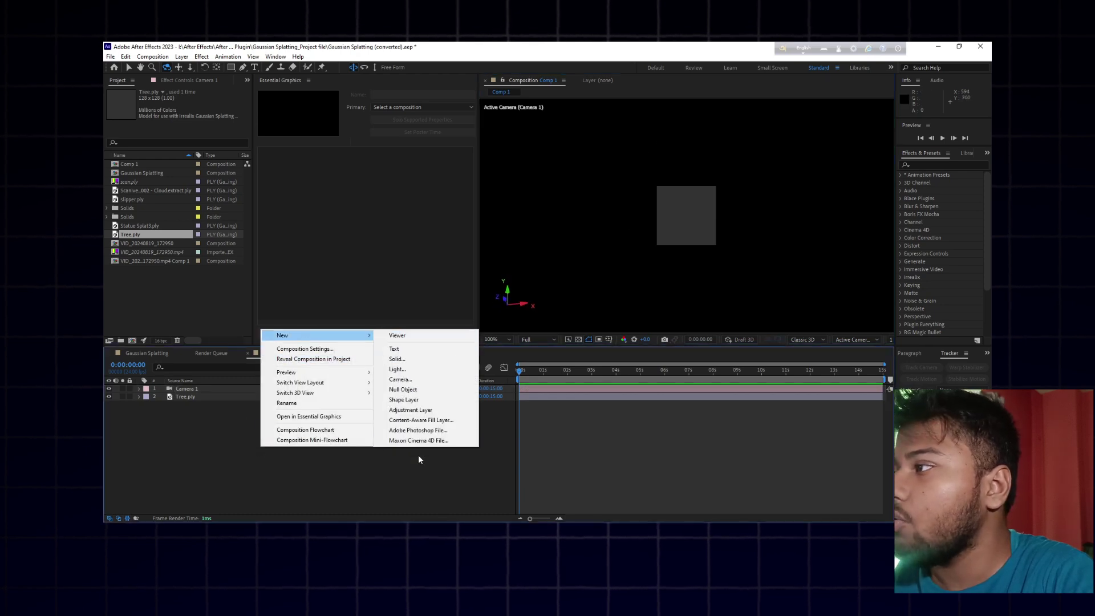
{"action": "left_click", "coordinate": [410, 359]}
{"action": "left_click", "coordinate": [587, 368]}
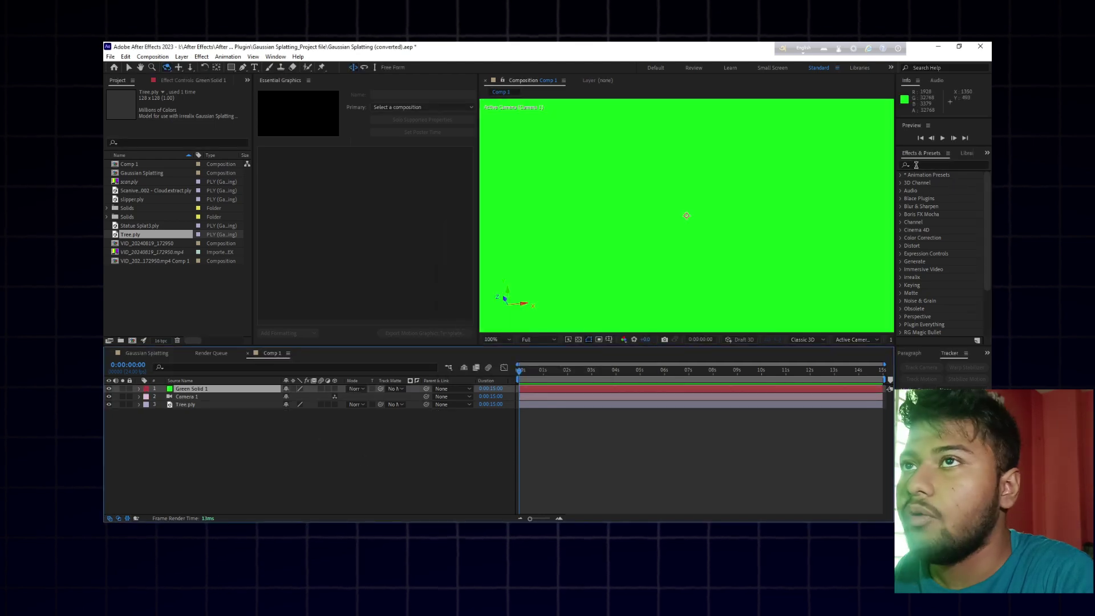
Step: Search the effects for "spl" and apply Gaussian Splatting to the green solid
{"action": "left_click", "coordinate": [916, 165]}
{"action": "type", "text": "g"}
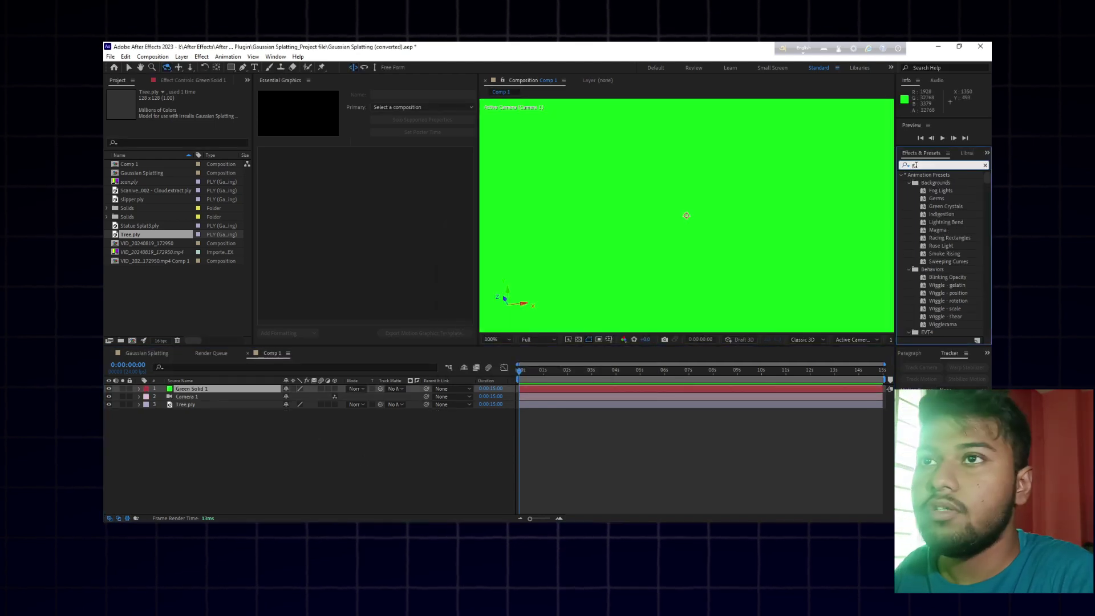
{"action": "type", "text": "as"}
{"action": "key", "text": "BackSpace"}
{"action": "key", "text": "BackSpace"}
{"action": "key", "text": "BackSpace"}
{"action": "type", "text": "sp"}
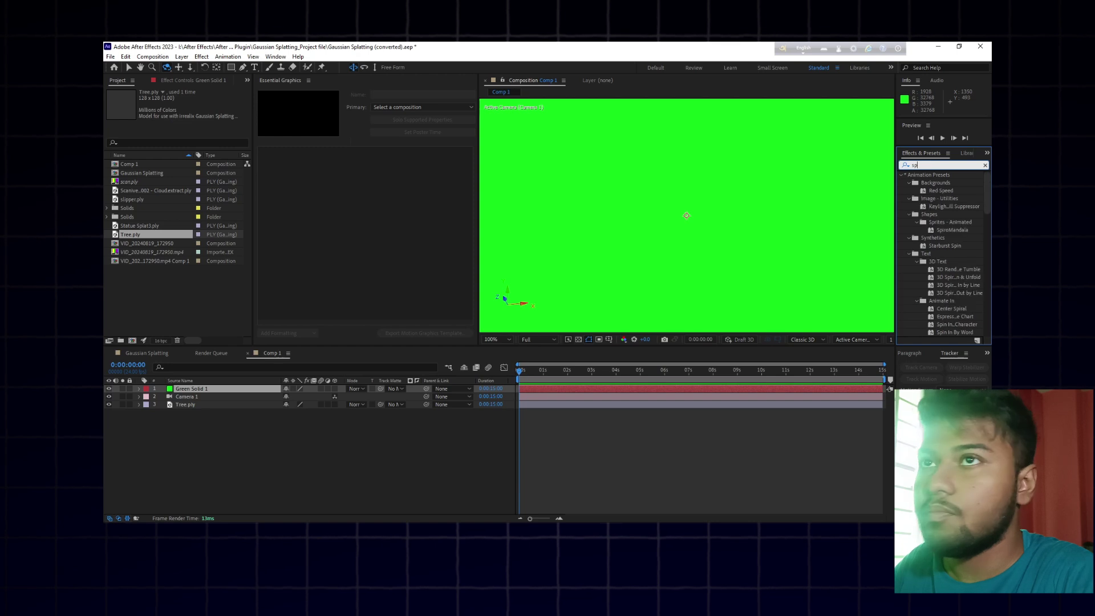
{"action": "type", "text": "l"}
{"action": "left_click_drag", "start_coordinate": [943, 254], "coordinate": [576, 245]}
{"action": "key", "text": "v"}
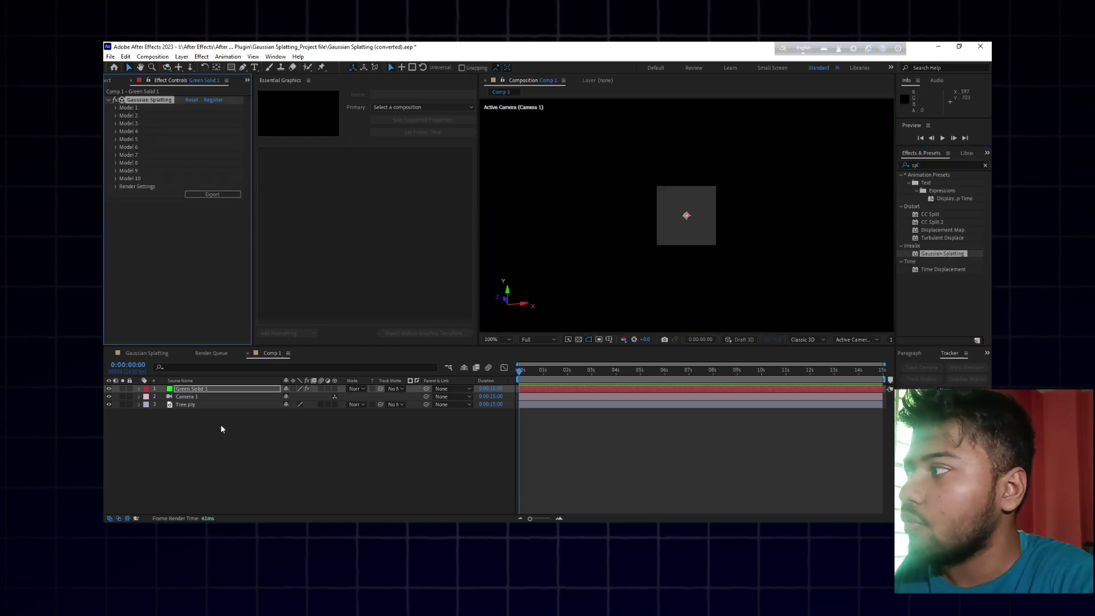
Step: Expand Model 1 of the green solid's Gaussian Splatting effect and try to load Tree.ply as its model
{"action": "left_click", "coordinate": [214, 390]}
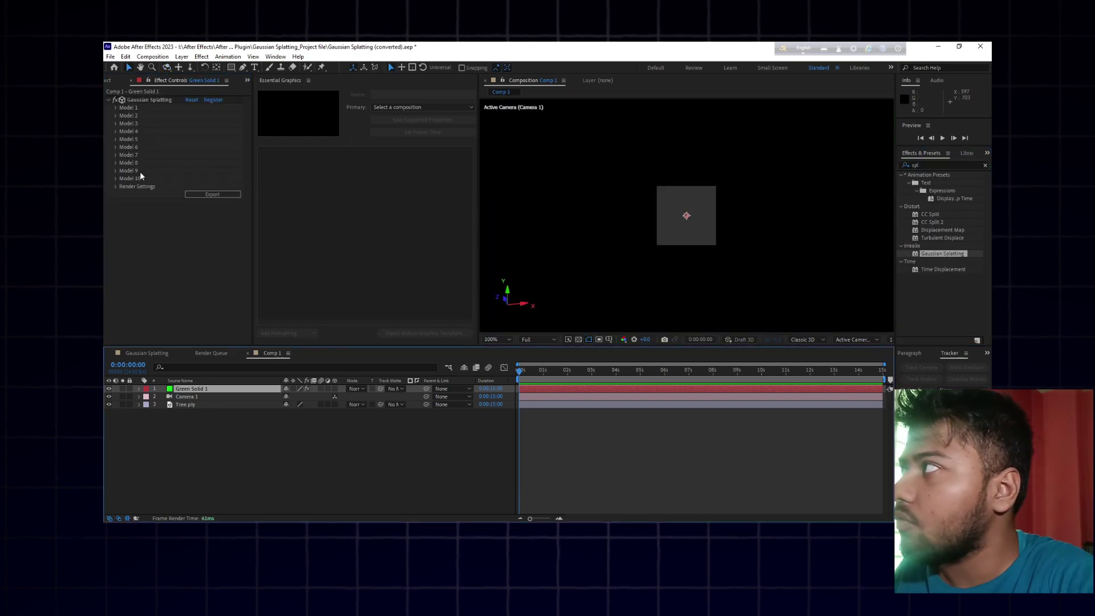
{"action": "left_click", "coordinate": [113, 107]}
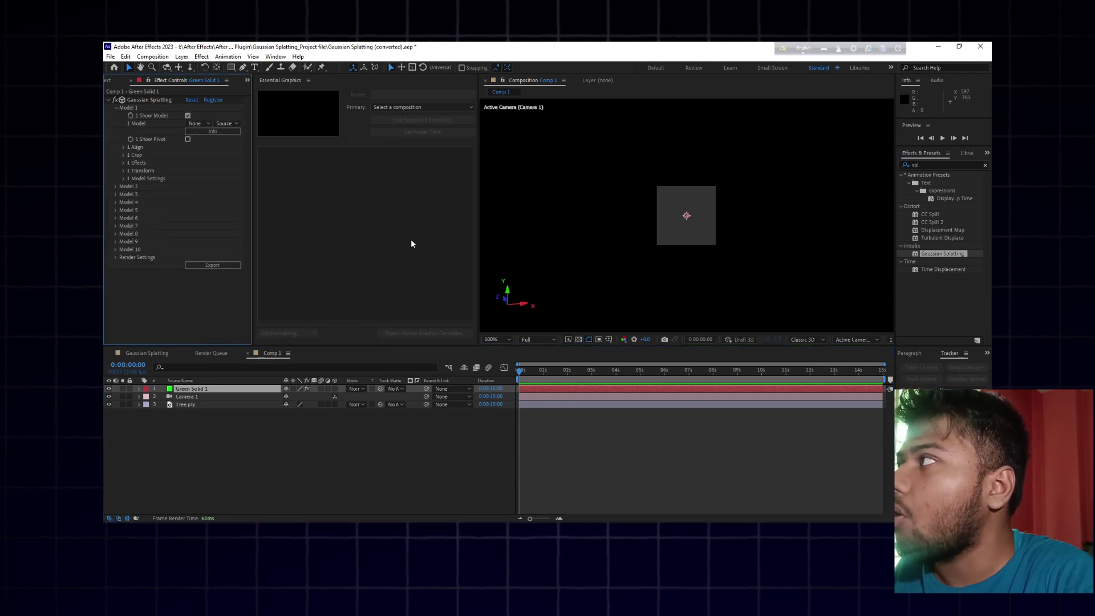
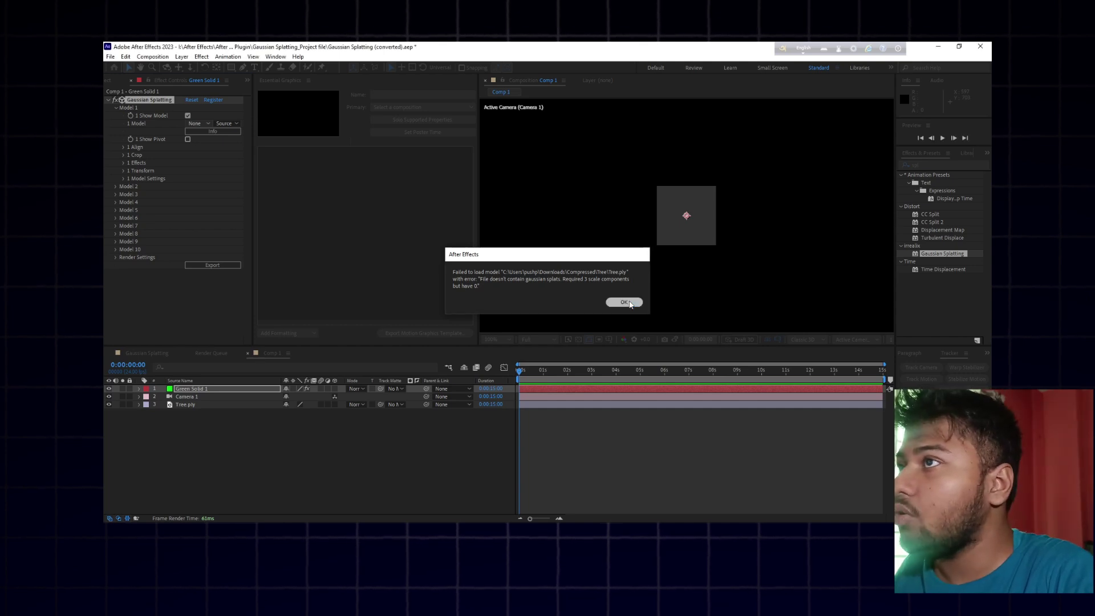
{"action": "left_click", "coordinate": [623, 302]}
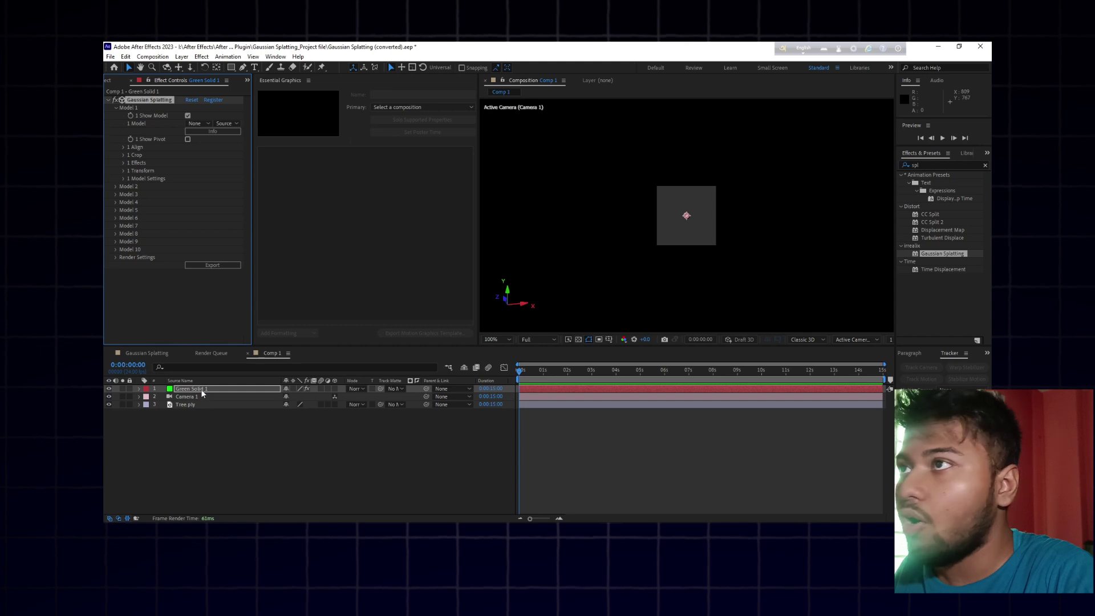
Step: Delete the Tree.ply layer from Comp 1 and add the Scaniverse cloud extract PLY as the bottom layer instead
{"action": "left_click", "coordinate": [199, 405]}
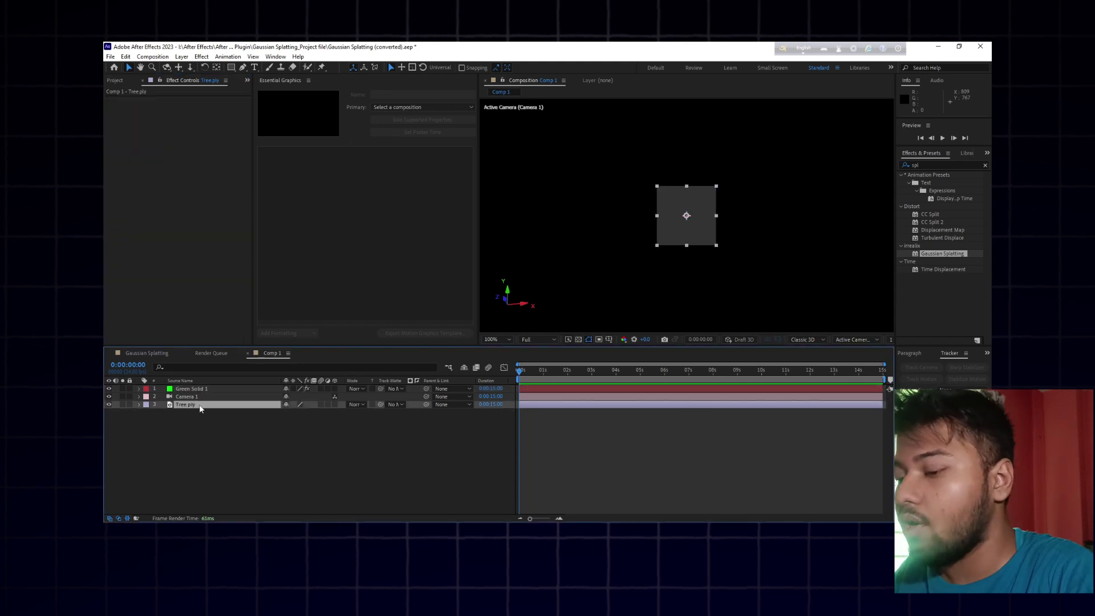
{"action": "key", "text": "Delete"}
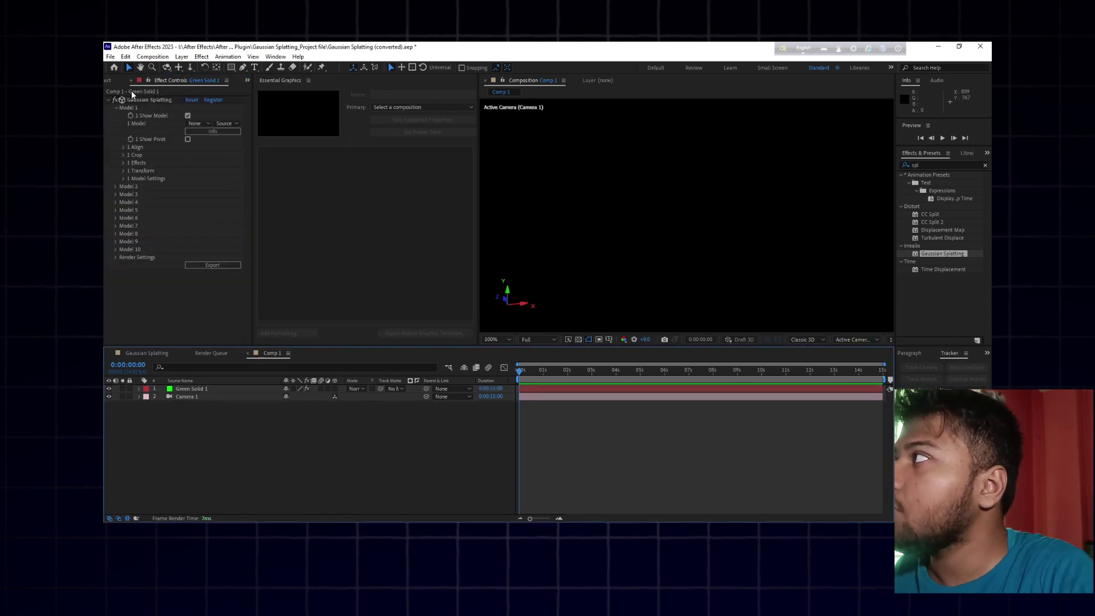
{"action": "left_click", "coordinate": [117, 80]}
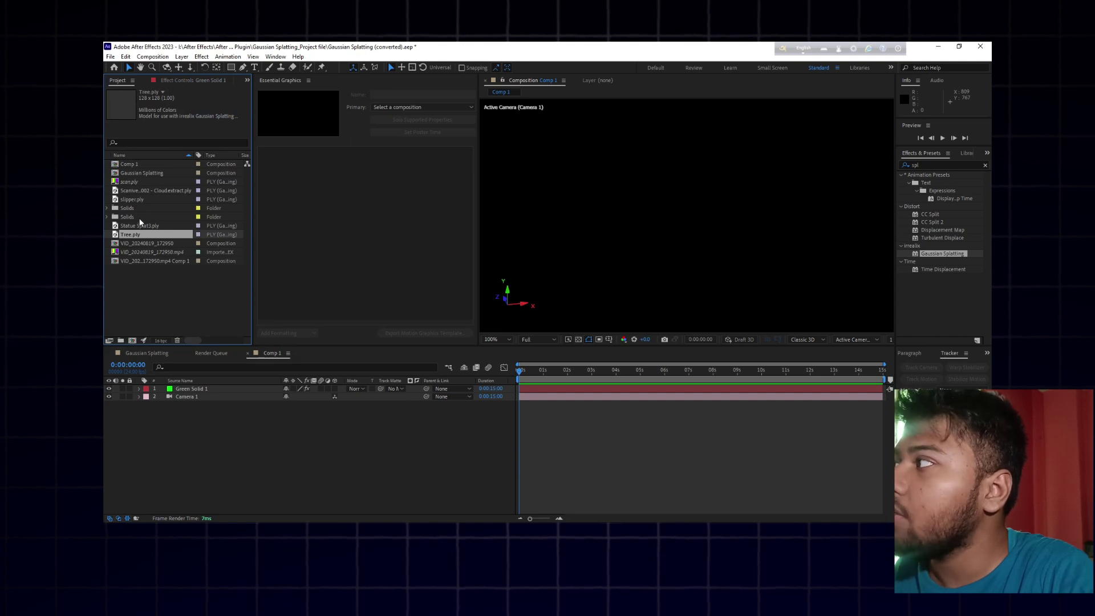
{"action": "left_click_drag", "start_coordinate": [148, 193], "coordinate": [216, 408]}
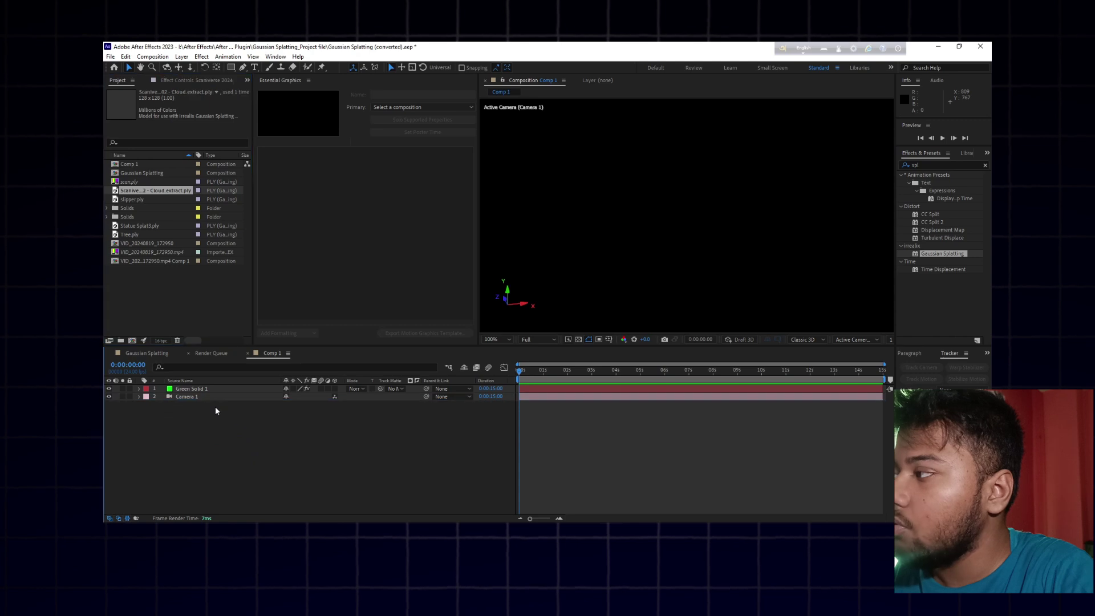
Step: Try to load the Scaniverse cloud extract layer as Model 1 in the green solid's Gaussian Splatting effect
{"action": "left_click", "coordinate": [191, 388]}
{"action": "left_click", "coordinate": [183, 82]}
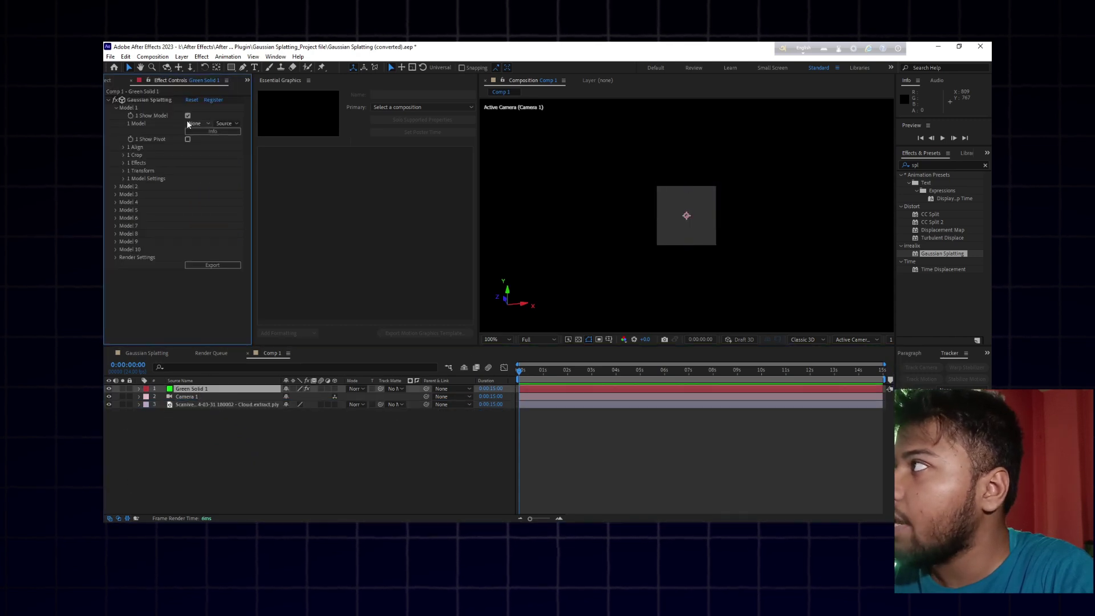
{"action": "left_click", "coordinate": [197, 124]}
{"action": "left_click", "coordinate": [201, 158]}
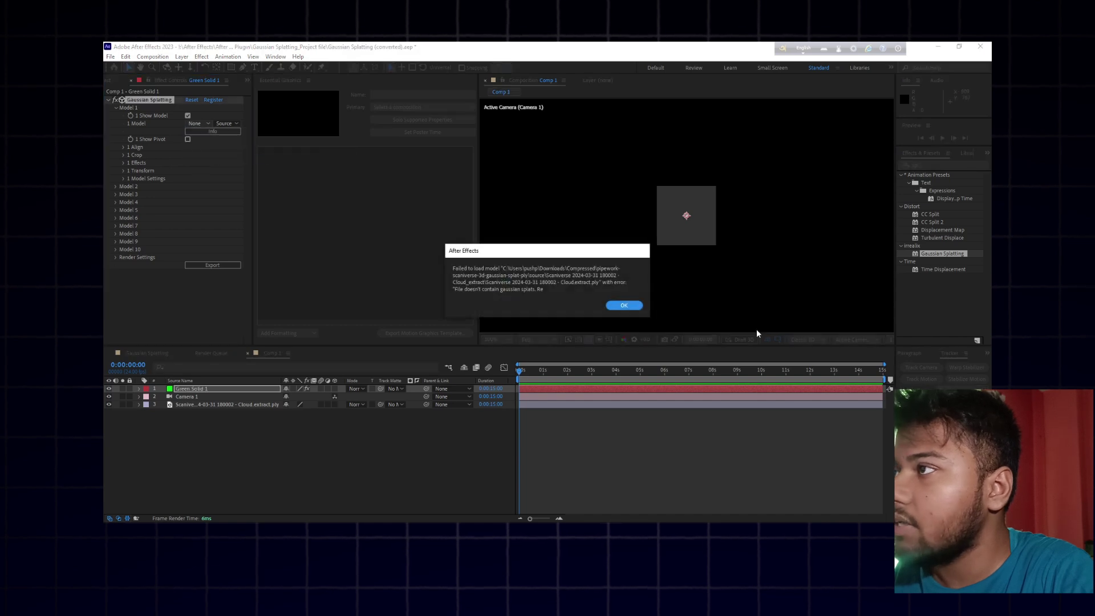
{"action": "left_click", "coordinate": [623, 305]}
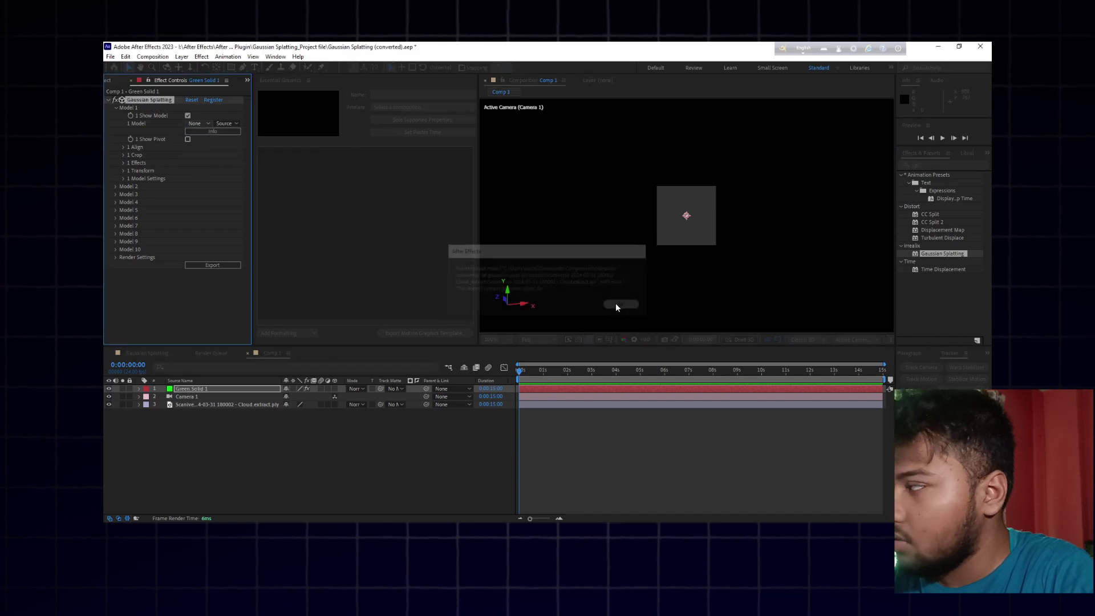
Step: Delete the Scaniverse layer from Comp 1 and add Statue Splat3.ply below Camera 1 instead
{"action": "left_click", "coordinate": [117, 80]}
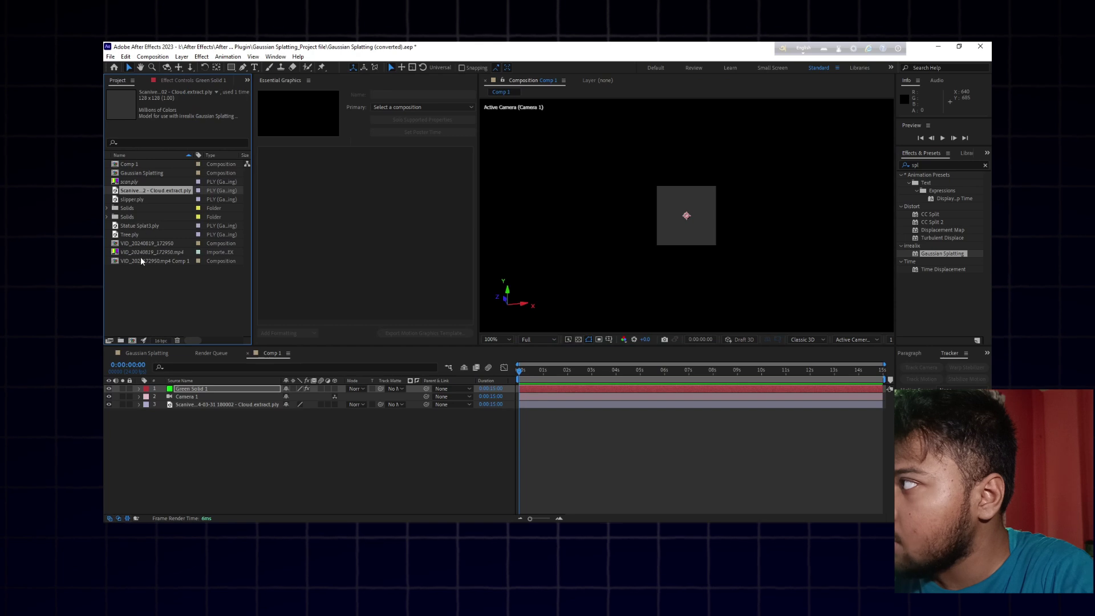
{"action": "left_click", "coordinate": [204, 405]}
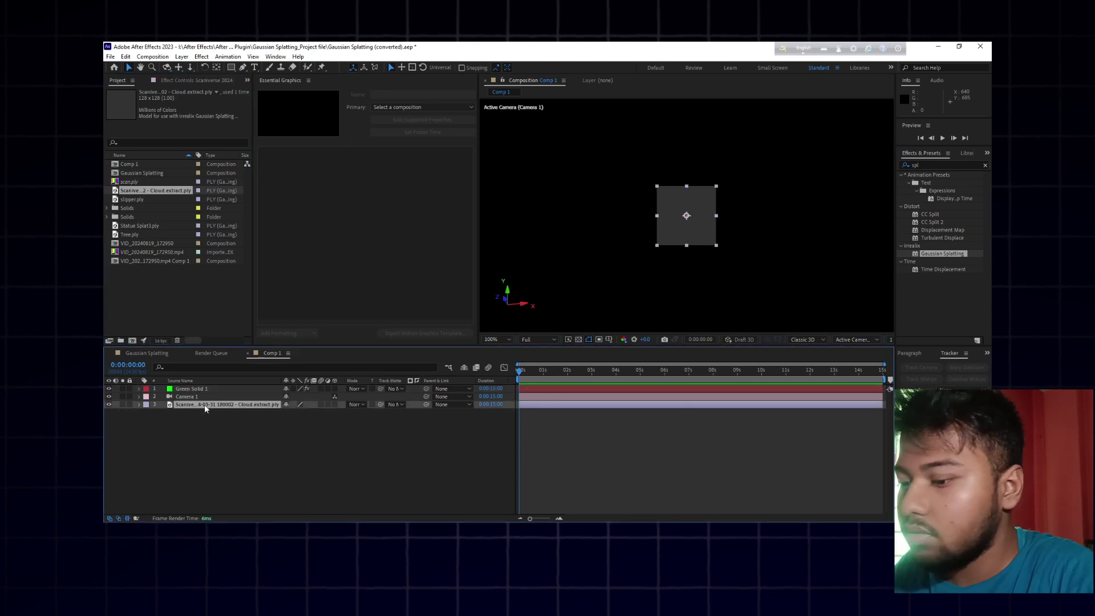
{"action": "key", "text": "Delete"}
{"action": "left_click", "coordinate": [151, 232]}
{"action": "left_click", "coordinate": [160, 227]}
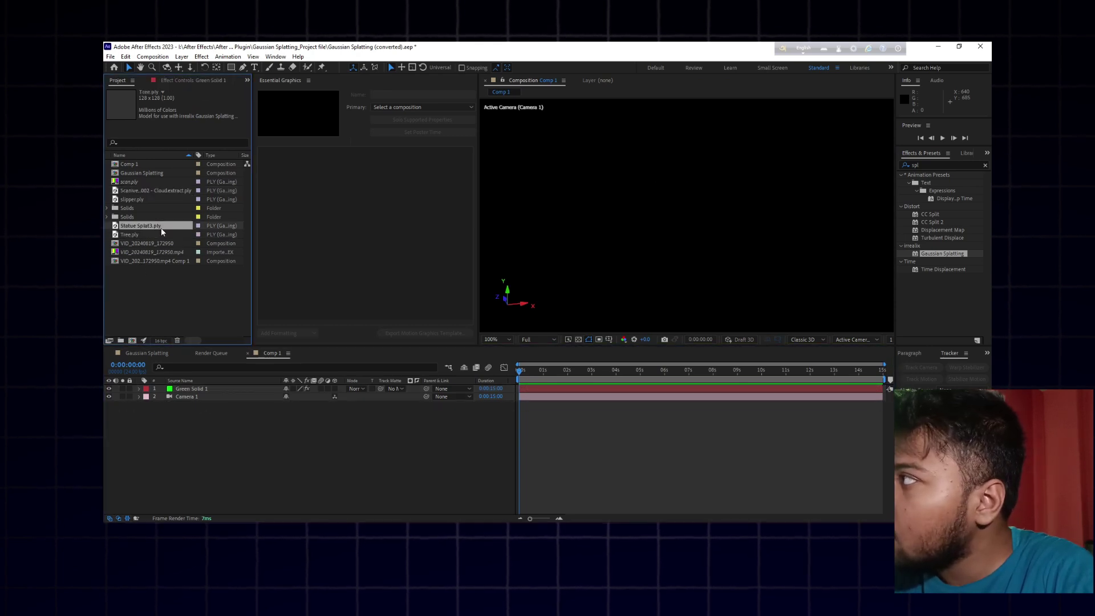
{"action": "left_click_drag", "start_coordinate": [162, 228], "coordinate": [202, 405]}
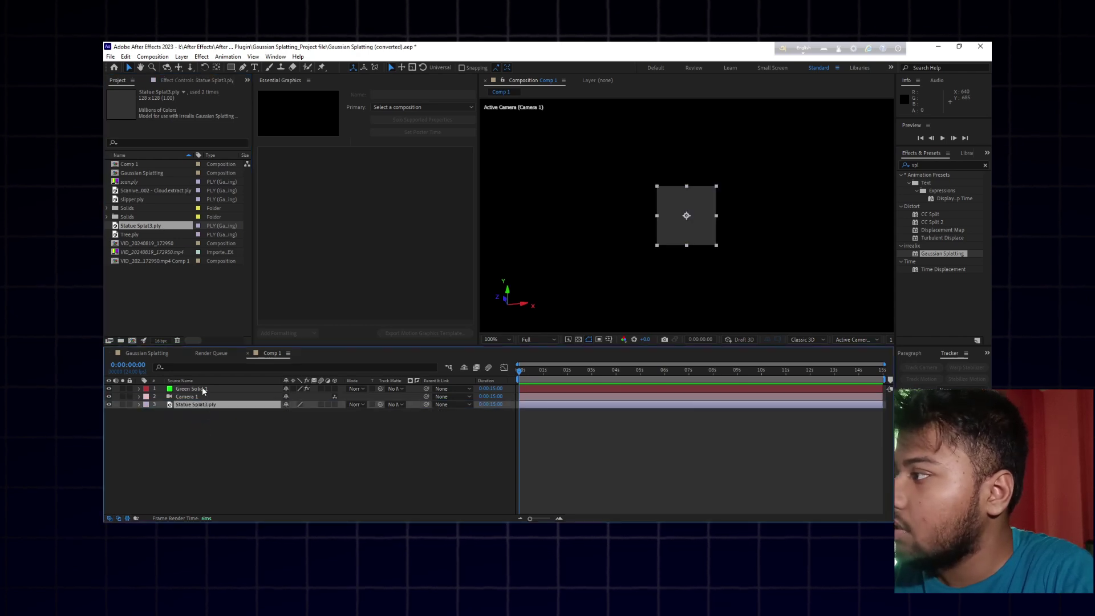
Step: Set Model 1 of the green solid's Gaussian Splatting effect to the Statue Splat3.ply layer
{"action": "left_click", "coordinate": [202, 387]}
{"action": "left_click", "coordinate": [173, 80]}
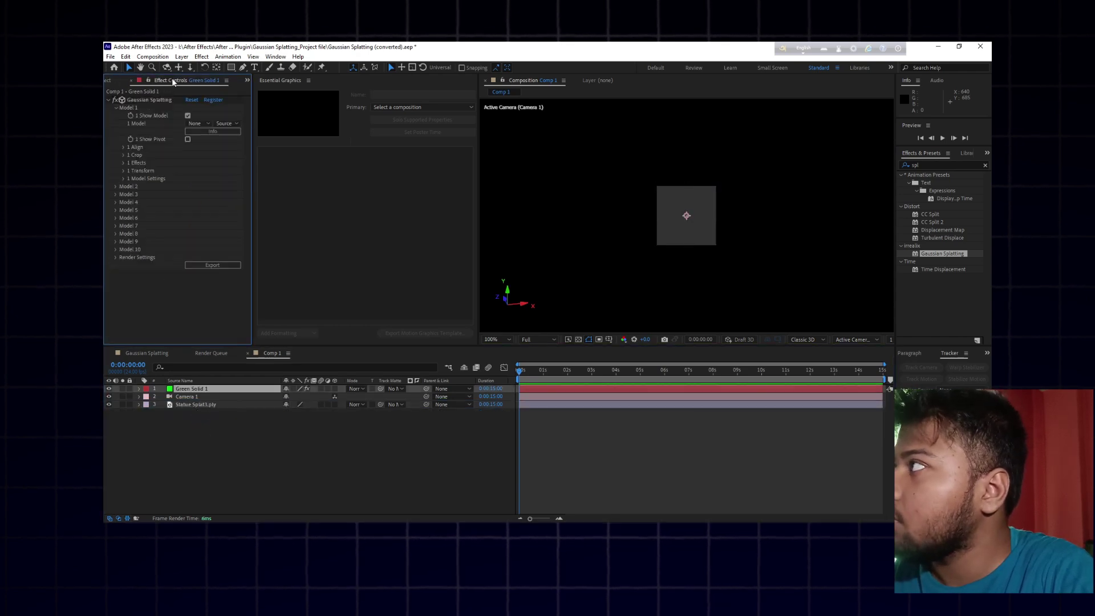
{"action": "left_click", "coordinate": [203, 123]}
{"action": "left_click", "coordinate": [207, 154]}
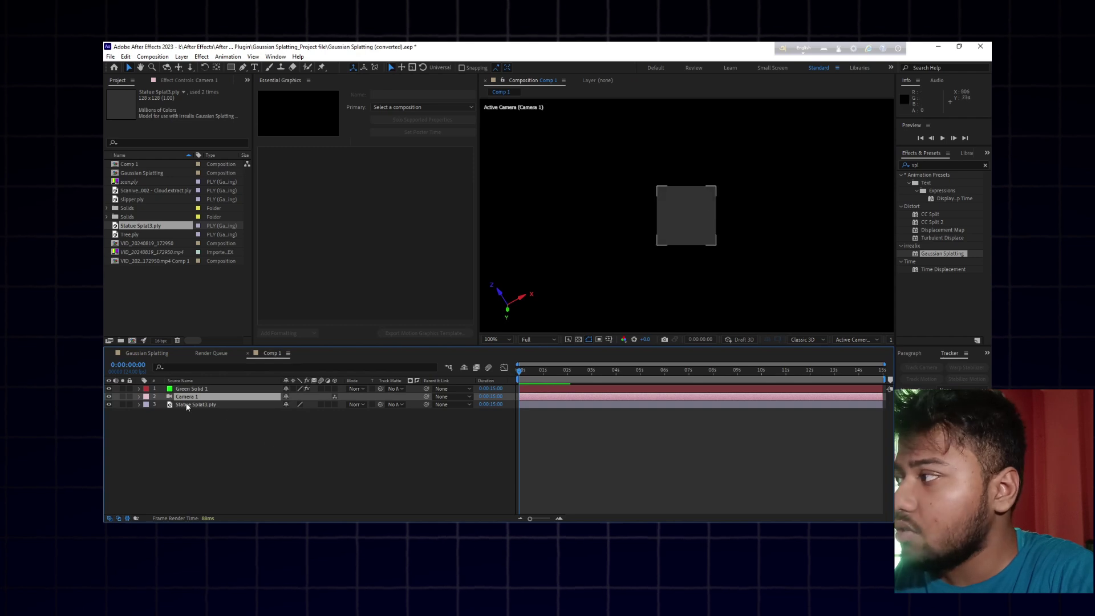
Step: Check Camera 1 and the statue layer in Comp 1, and view the Camera Options of Camera 1 in the Gaussian Splatting composition
{"action": "left_click", "coordinate": [192, 395]}
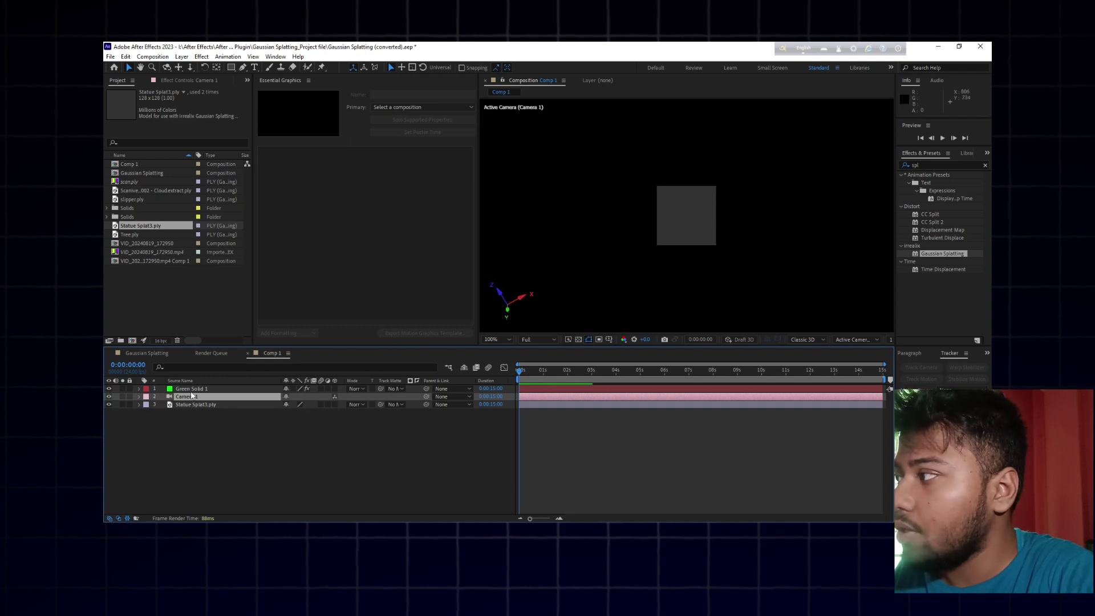
{"action": "left_click", "coordinate": [201, 80]}
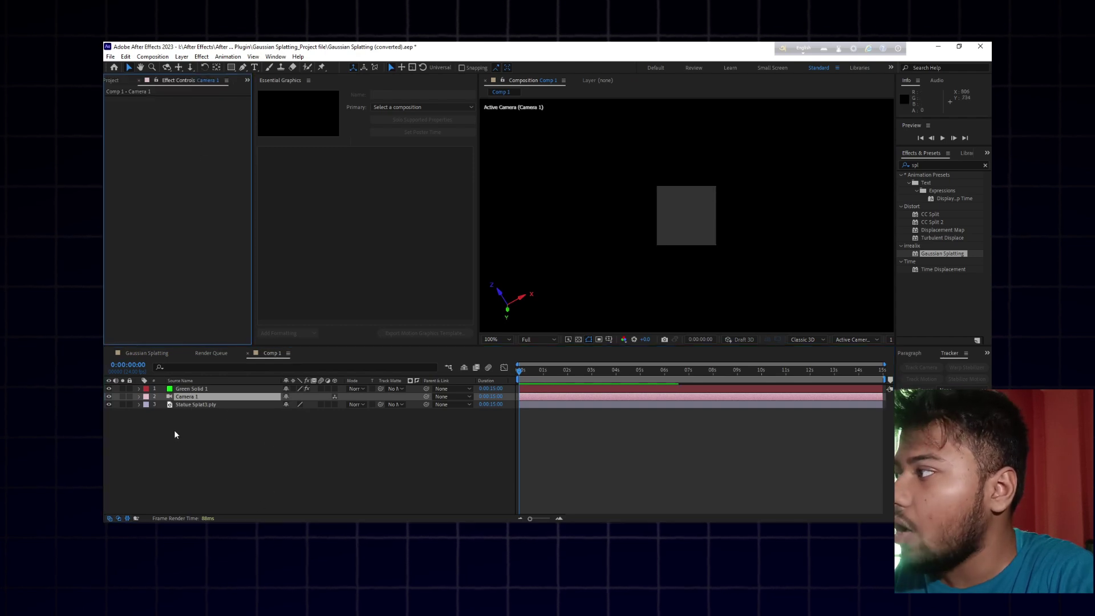
{"action": "left_click", "coordinate": [191, 405]}
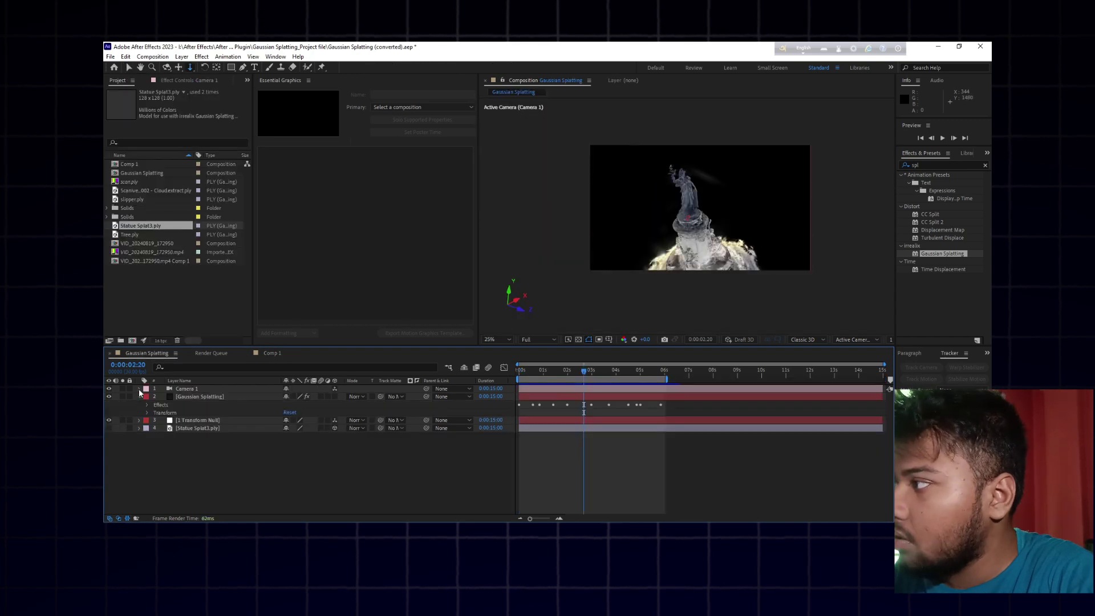
{"action": "left_click", "coordinate": [153, 405]}
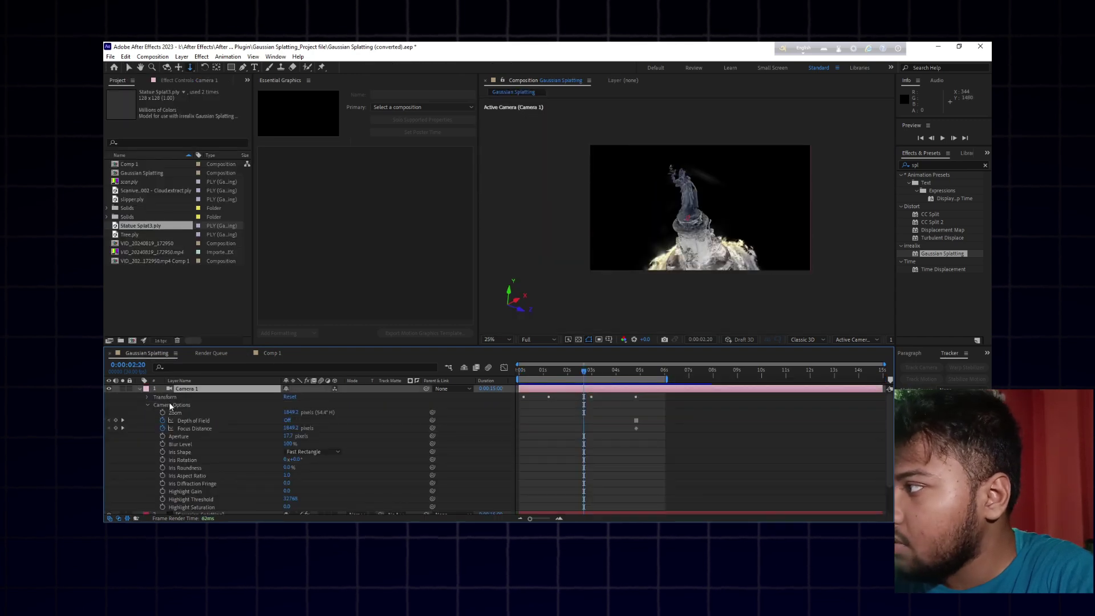
Step: Copy the Transform and Camera Options of Camera 1 in the Gaussian Splatting composition onto Camera 1 in Comp 1
{"action": "left_click", "coordinate": [169, 402]}
{"action": "left_click", "coordinate": [172, 396]}
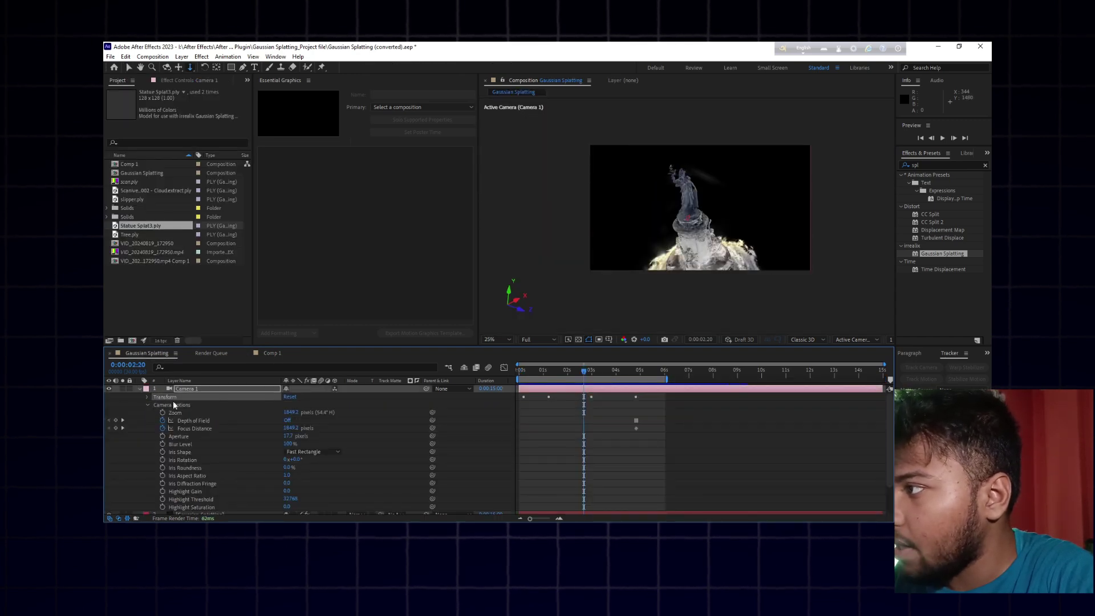
{"action": "left_click", "coordinate": [175, 405]}
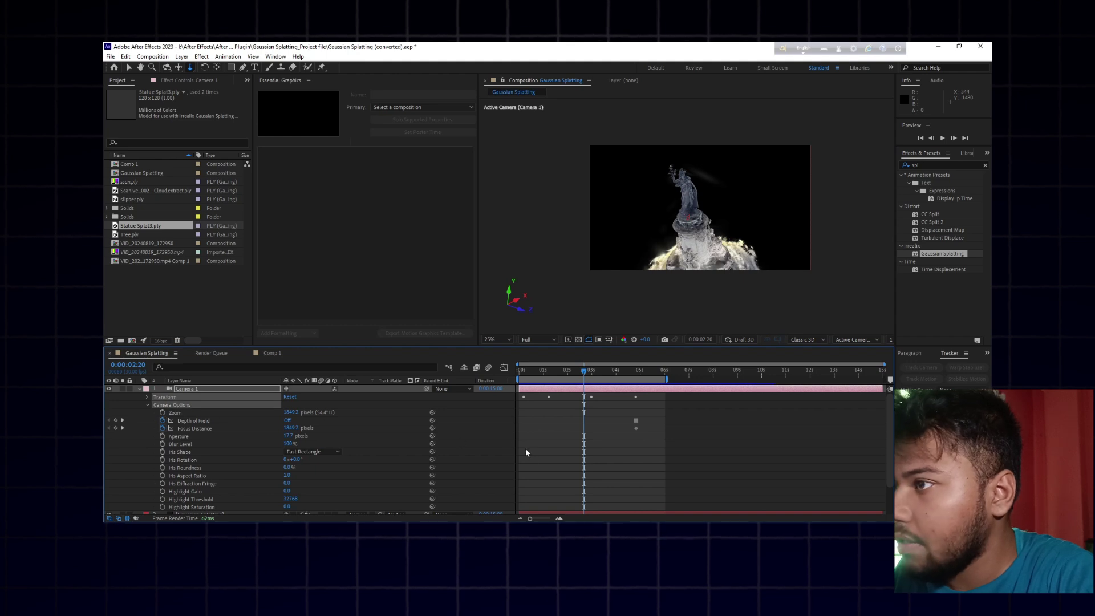
{"action": "left_click", "coordinate": [272, 354]}
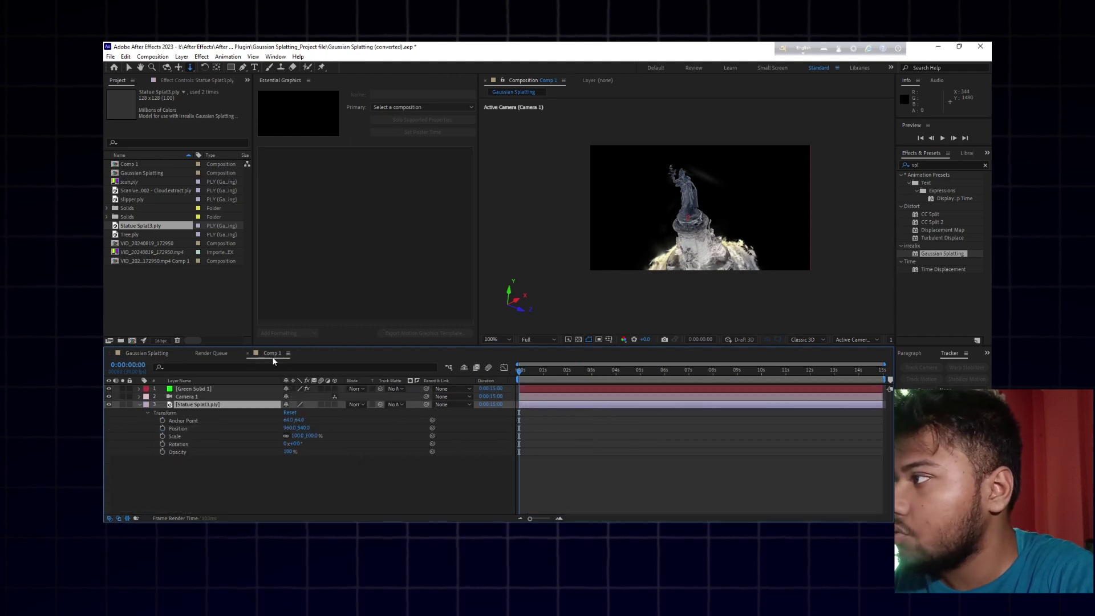
{"action": "left_click", "coordinate": [182, 397]}
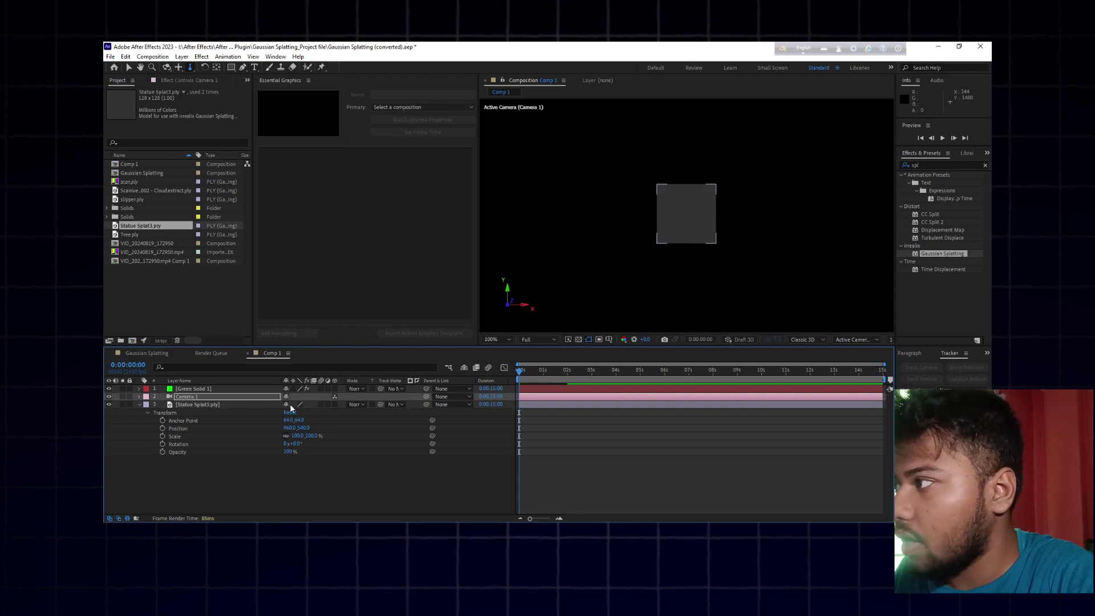
Step: Make the Statue Splat3.ply layer in Comp 1 a 3D layer and scrub the camera animation to 0:00:01:22
{"action": "left_click", "coordinate": [335, 404]}
{"action": "scroll", "coordinate": [735, 225], "scroll_direction": "down", "scroll_amount": 10}
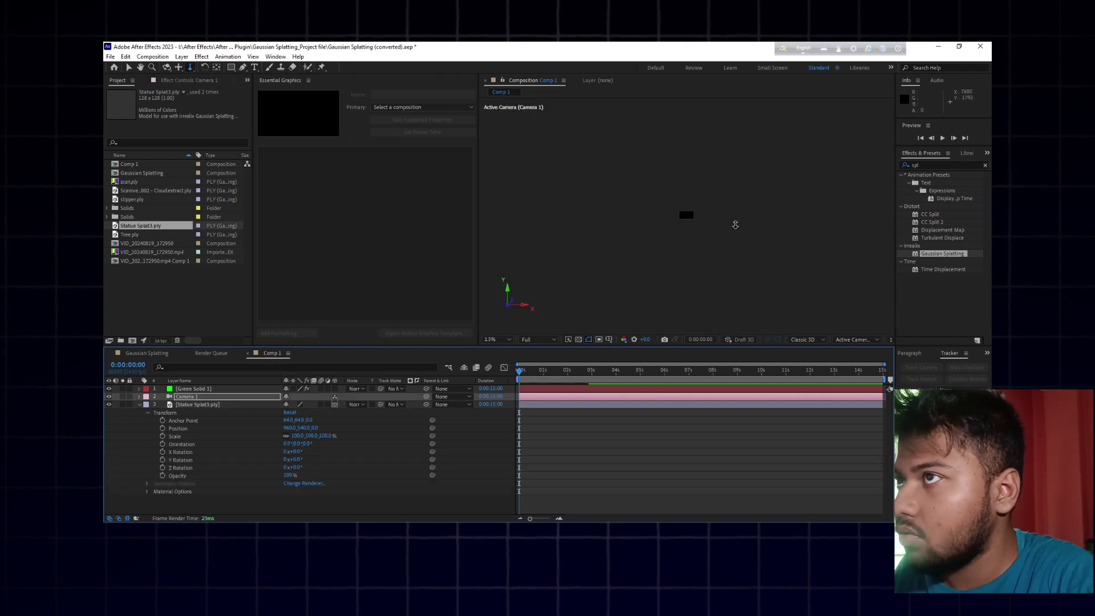
{"action": "scroll", "coordinate": [735, 224], "scroll_direction": "up", "scroll_amount": 5}
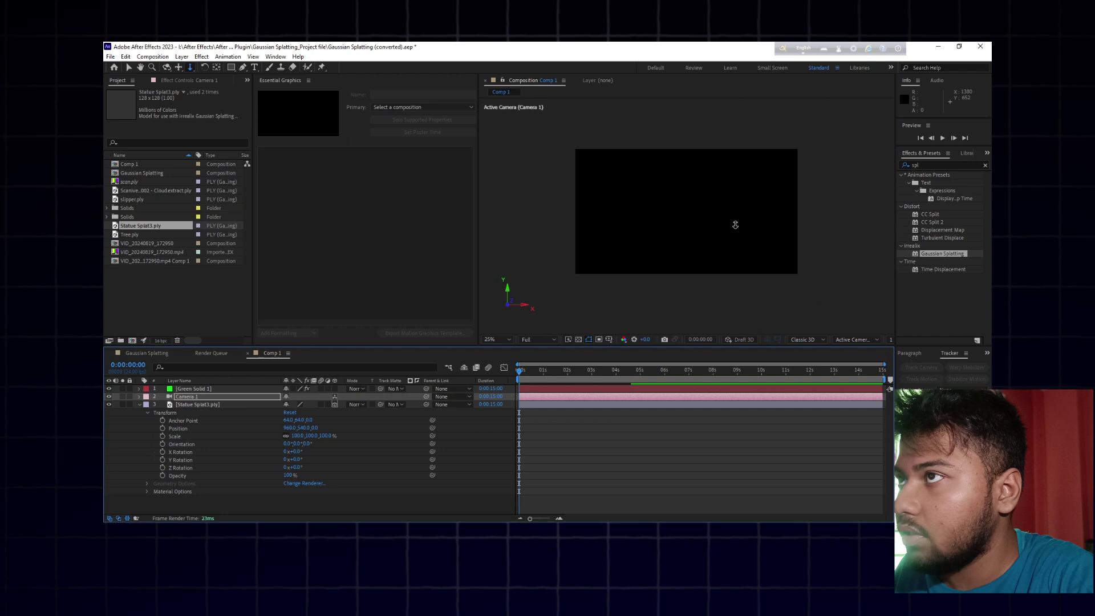
{"action": "left_click", "coordinate": [189, 404]}
{"action": "left_click_drag", "start_coordinate": [575, 381], "coordinate": [498, 385]}
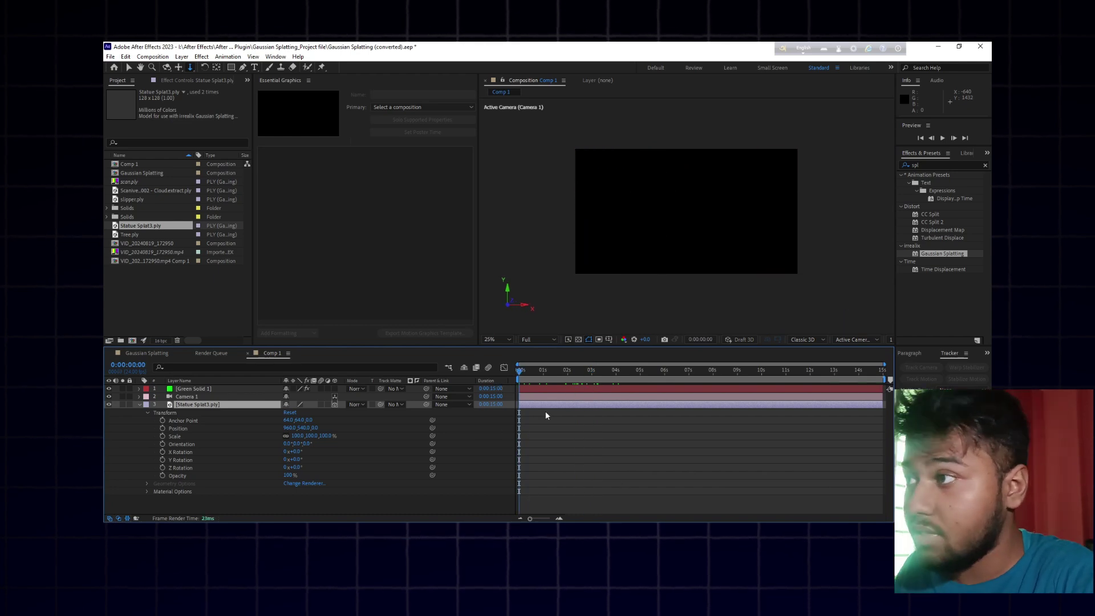
{"action": "left_click_drag", "start_coordinate": [546, 374], "coordinate": [566, 378]}
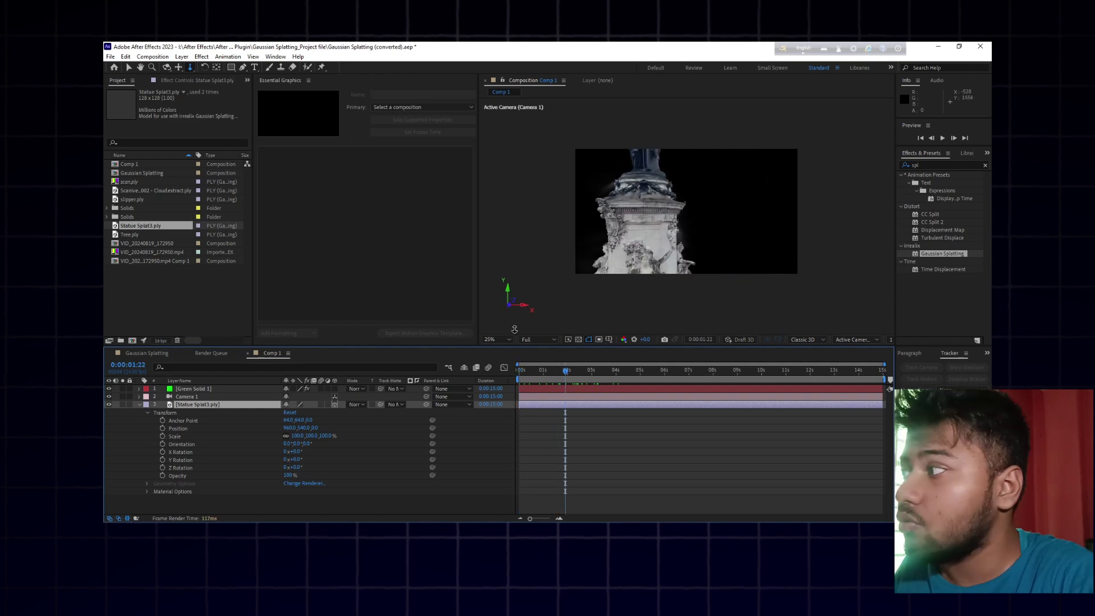
Step: Delete all Position, Orientation and X, Y and Z Rotation keyframes of Camera 1 with the current time at 0:00:02:08
{"action": "left_click", "coordinate": [139, 397]}
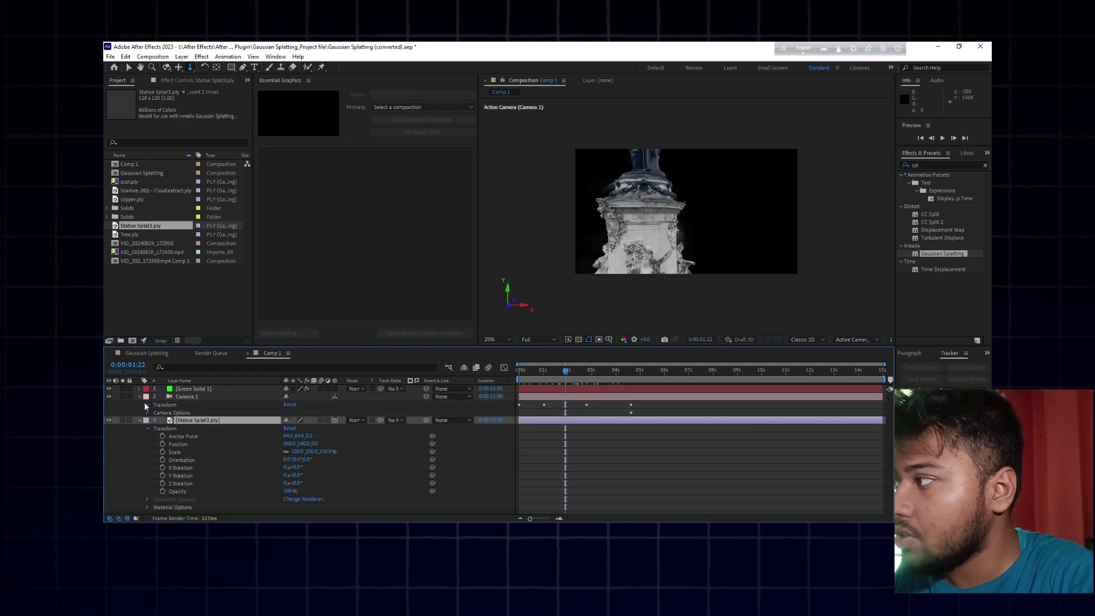
{"action": "left_click", "coordinate": [147, 405]}
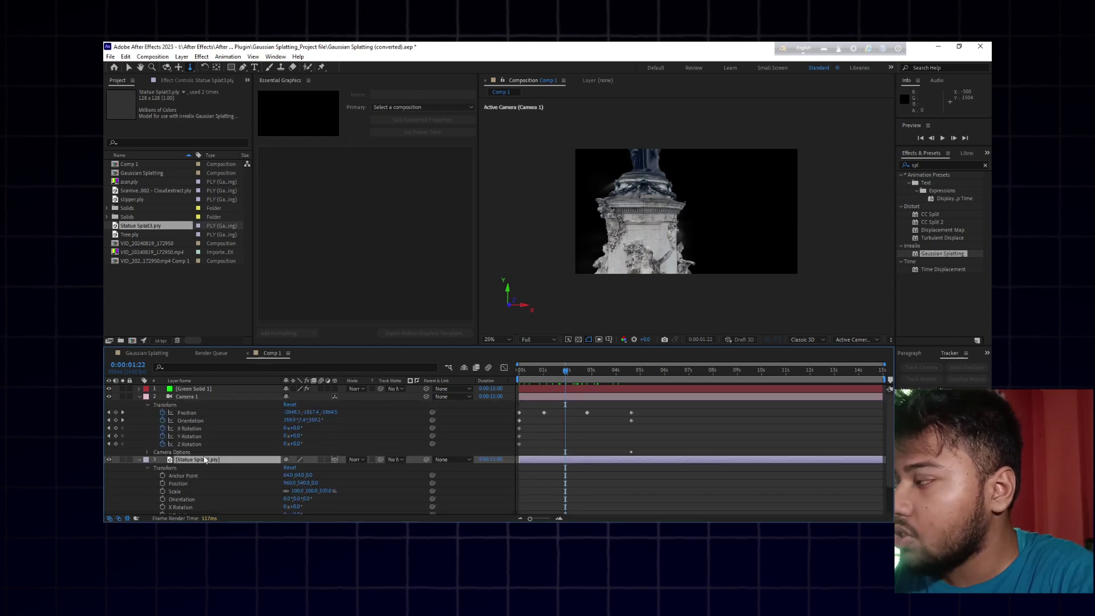
{"action": "left_click_drag", "start_coordinate": [537, 375], "coordinate": [578, 394]}
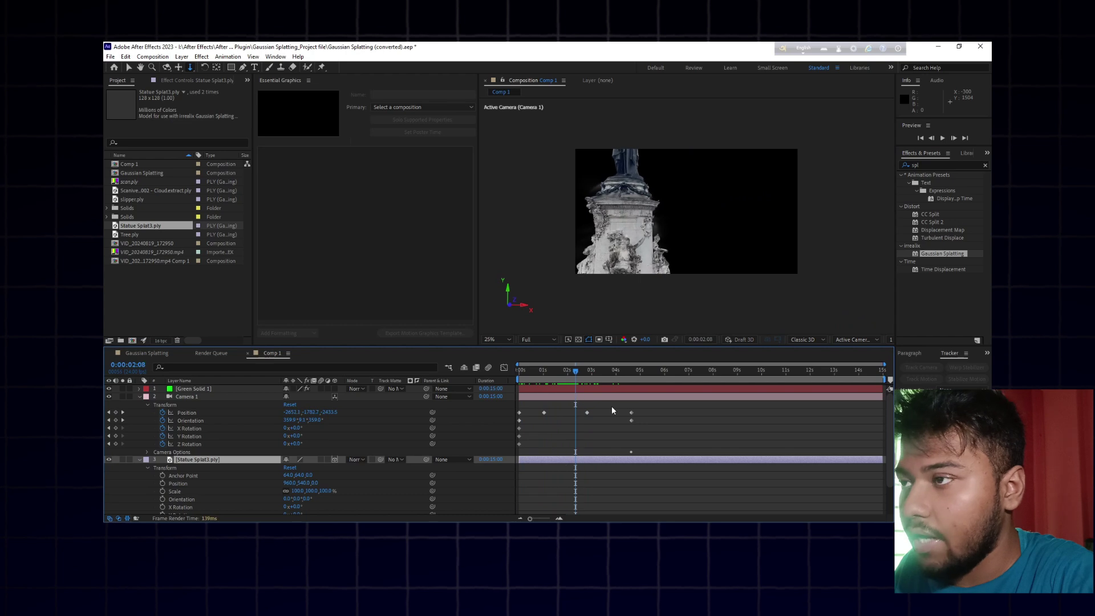
{"action": "left_click_drag", "start_coordinate": [643, 413], "coordinate": [509, 442]}
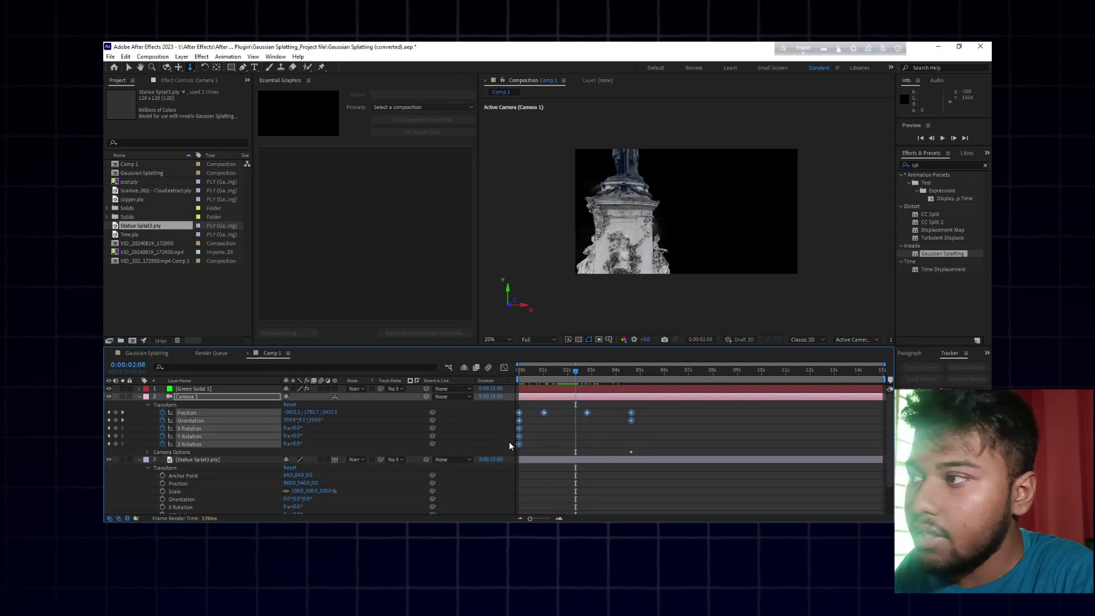
{"action": "key", "text": "Delete"}
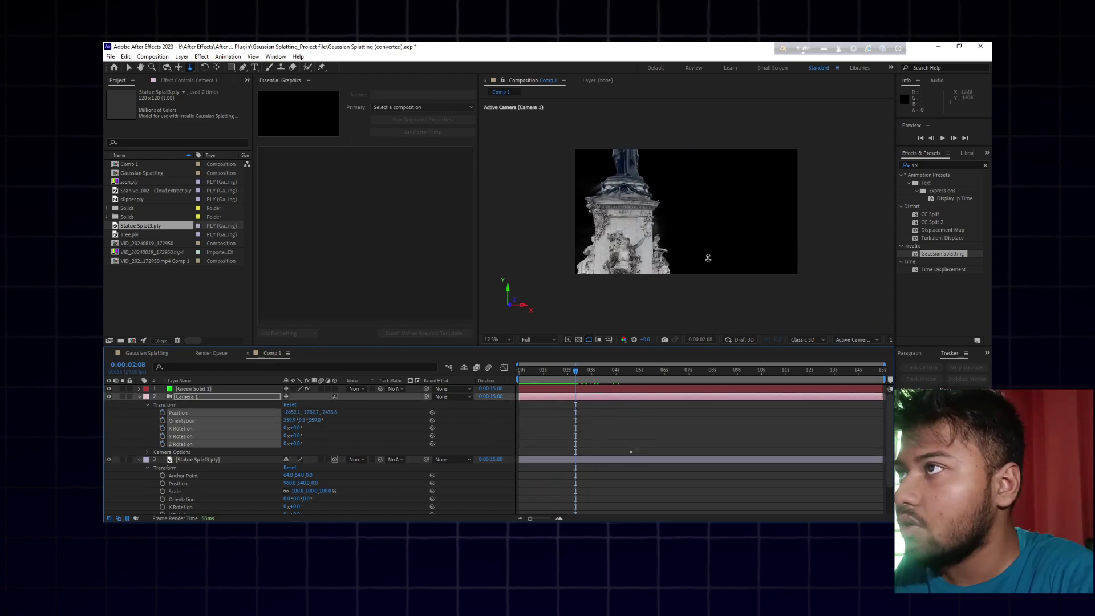
Step: Orbit Camera 1 toward the statue and dolly it back until the statue's upper figure fits in the frame
{"action": "scroll", "coordinate": [706, 254], "scroll_direction": "down", "scroll_amount": 4}
{"action": "scroll", "coordinate": [697, 245], "scroll_direction": "up", "scroll_amount": 4}
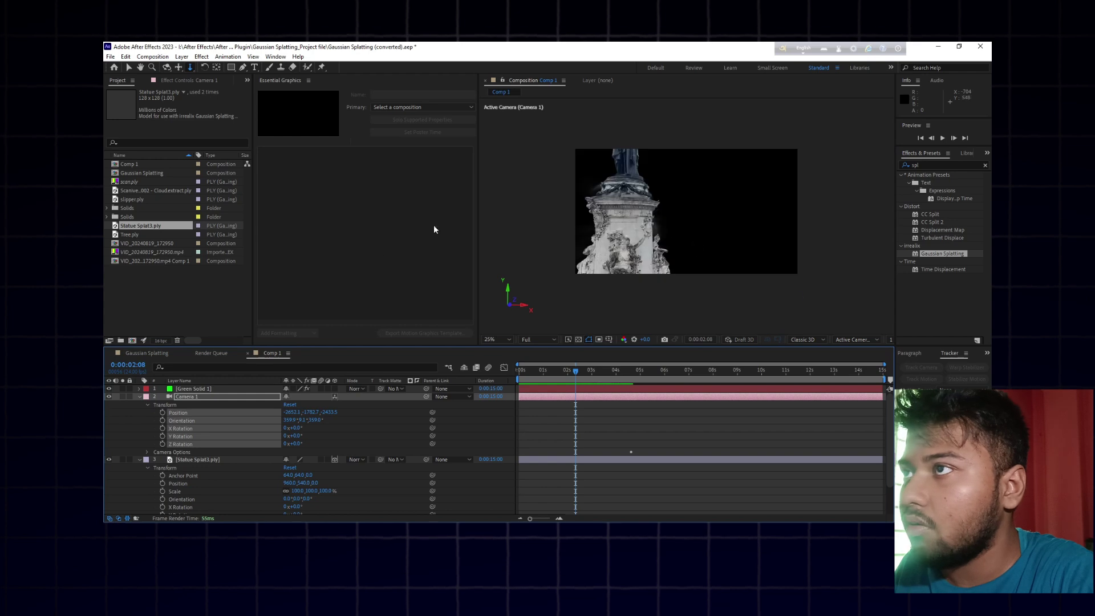
{"action": "left_click", "coordinate": [167, 68]}
{"action": "mouse_move", "coordinate": [650, 244]}
{"action": "left_mouse_down"}
{"action": "mouse_move", "coordinate": [661, 245]}
{"action": "mouse_move", "coordinate": [639, 239]}
{"action": "left_mouse_up"}
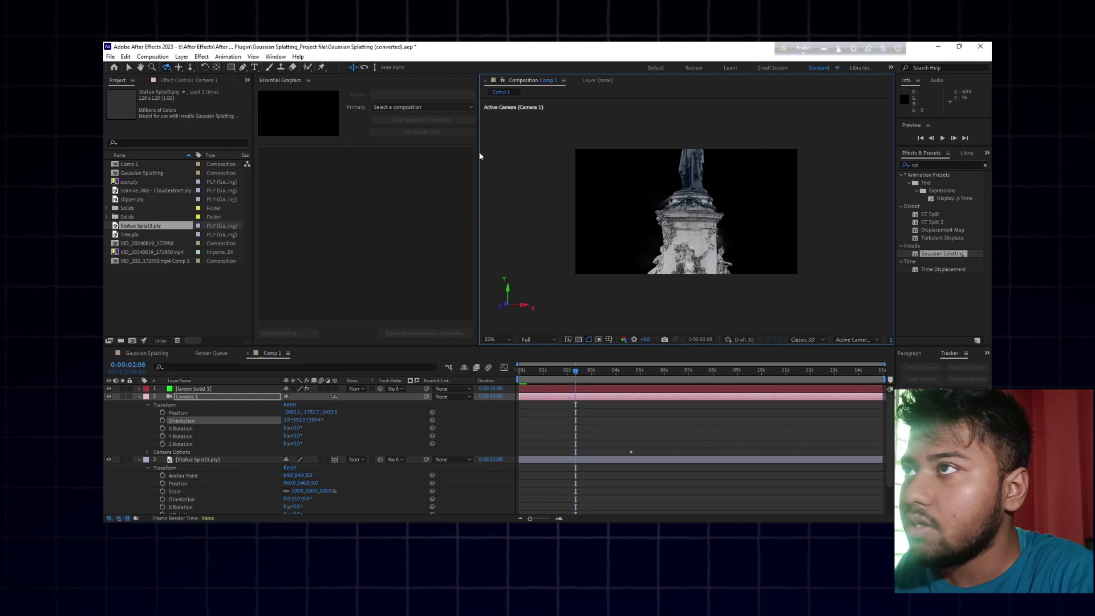
{"action": "left_click", "coordinate": [190, 68]}
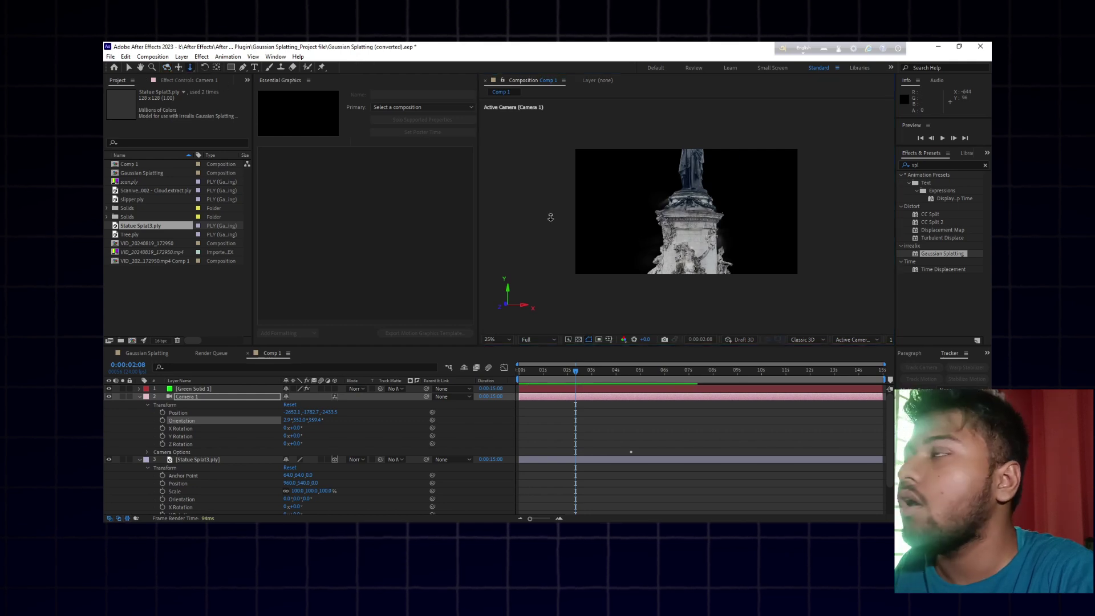
{"action": "left_click_drag", "start_coordinate": [697, 216], "coordinate": [672, 246]}
Step: Orbit Camera 1 to an orientation of about 4°, 14°, 358° so the statue sits near the middle of the frame
{"action": "left_click", "coordinate": [166, 68]}
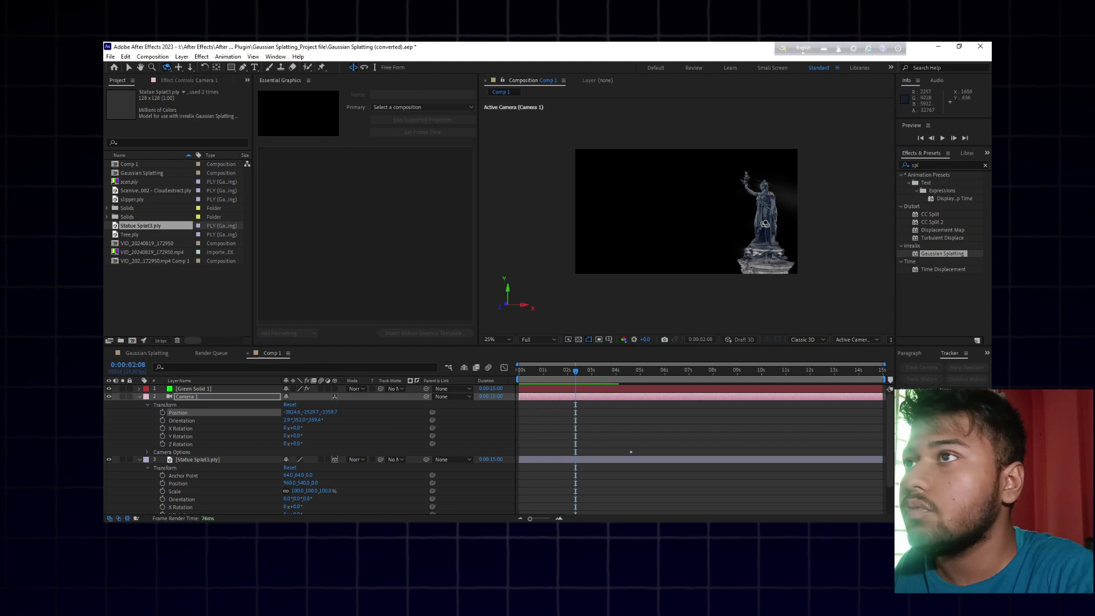
{"action": "left_click_drag", "start_coordinate": [769, 225], "coordinate": [753, 224]}
{"action": "key", "text": "slash"}
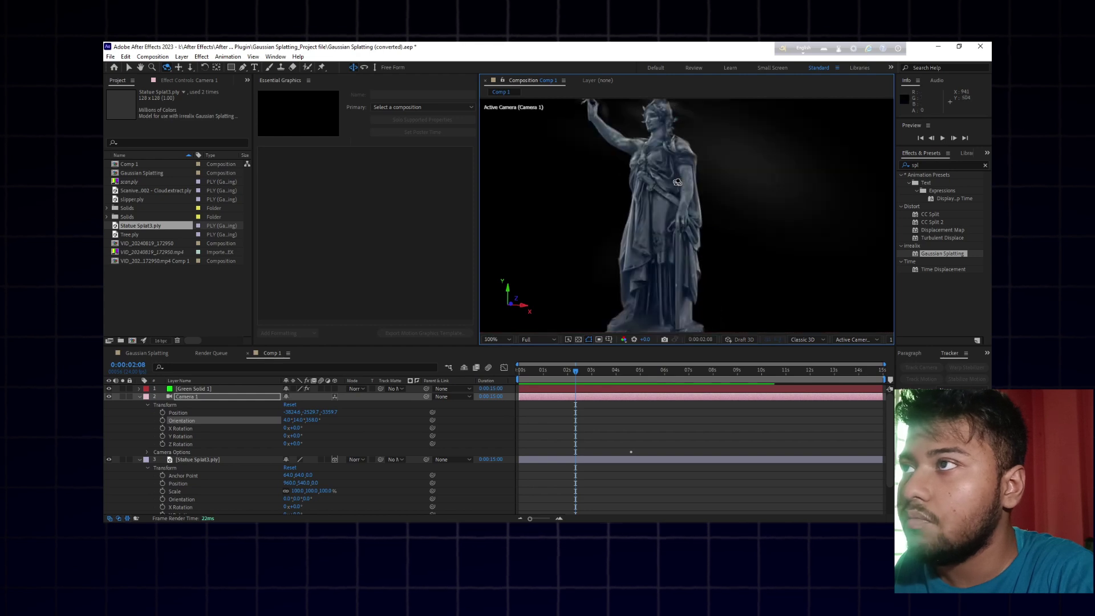
{"action": "scroll", "coordinate": [677, 182], "scroll_direction": "down", "scroll_amount": 2}
{"action": "scroll", "coordinate": [213, 457], "scroll_direction": "down", "scroll_amount": 2}
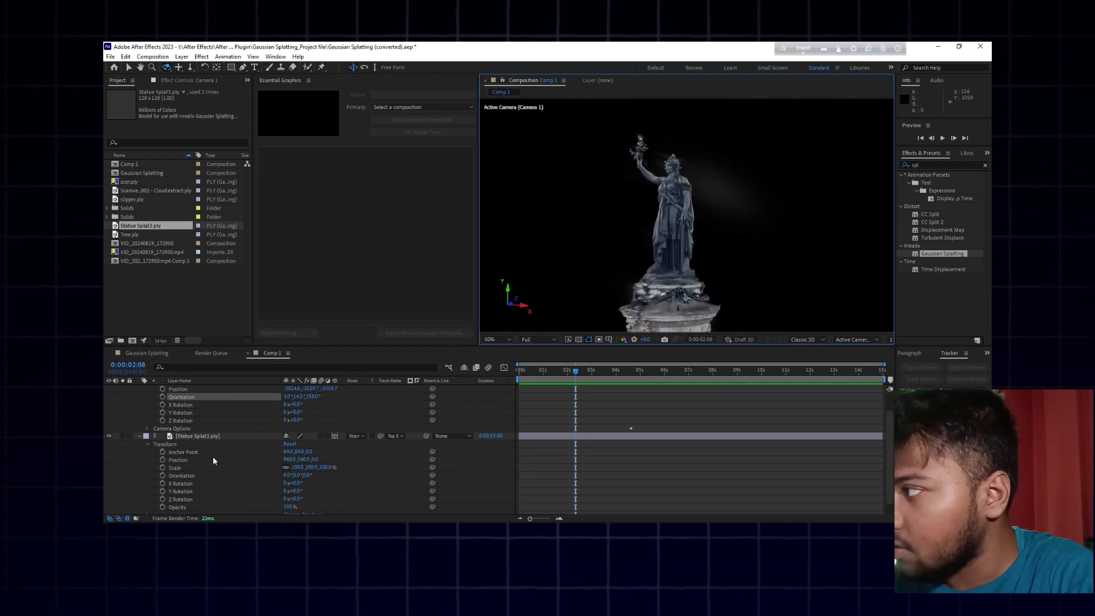
Step: Collapse the Statue Splat3.ply layer's properties and show the Gaussian Splatting effect controls of Green Solid 1
{"action": "scroll", "coordinate": [158, 428], "scroll_direction": "up", "scroll_amount": 1}
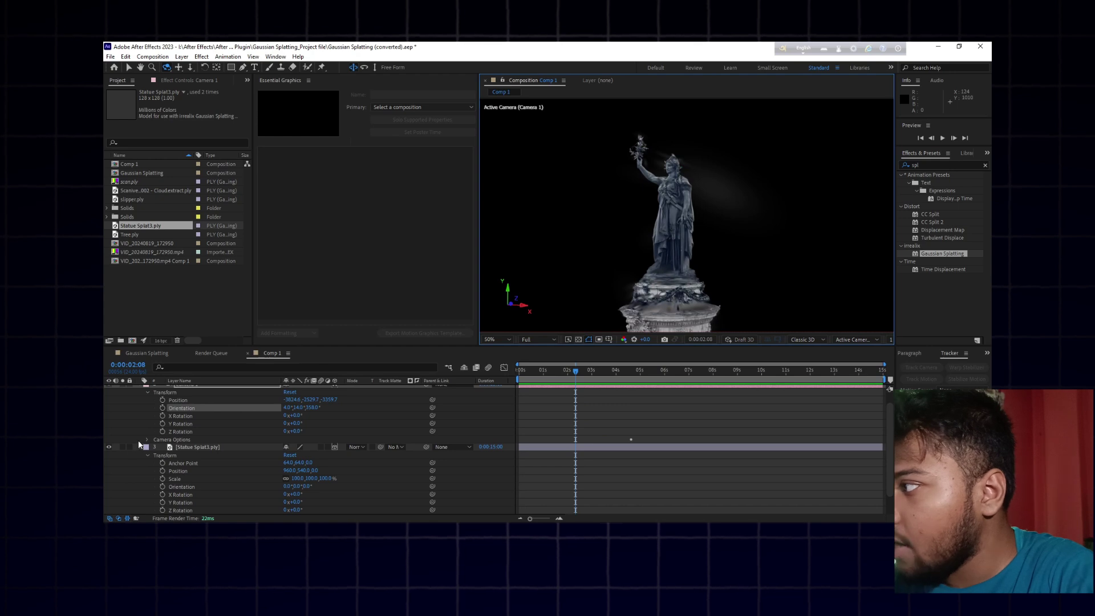
{"action": "left_click", "coordinate": [140, 447]}
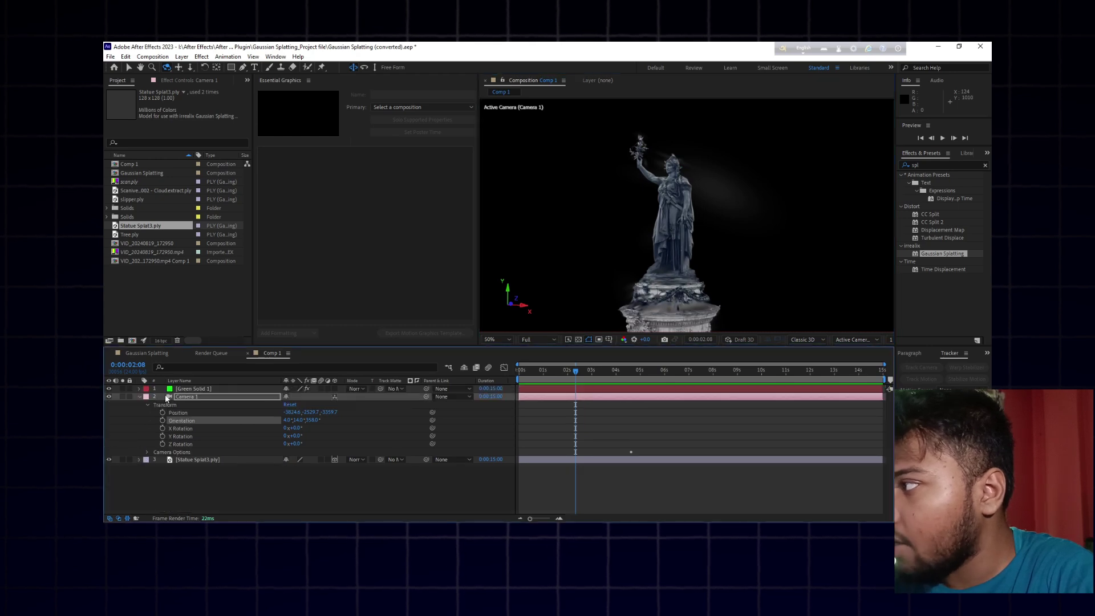
{"action": "left_click", "coordinate": [204, 389]}
{"action": "left_click", "coordinate": [171, 81]}
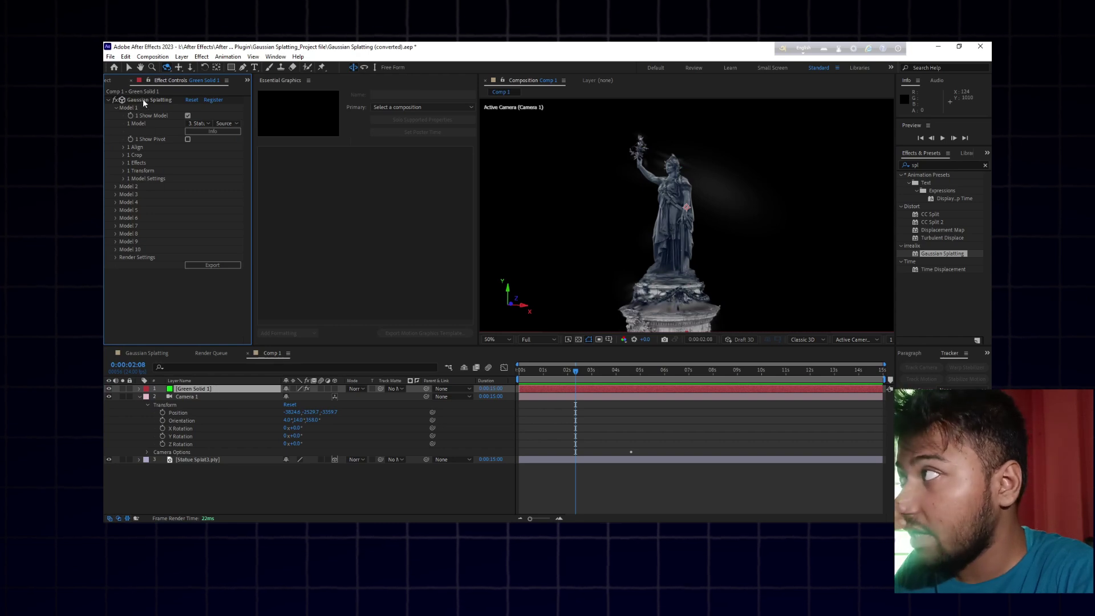
{"action": "left_click", "coordinate": [225, 397]}
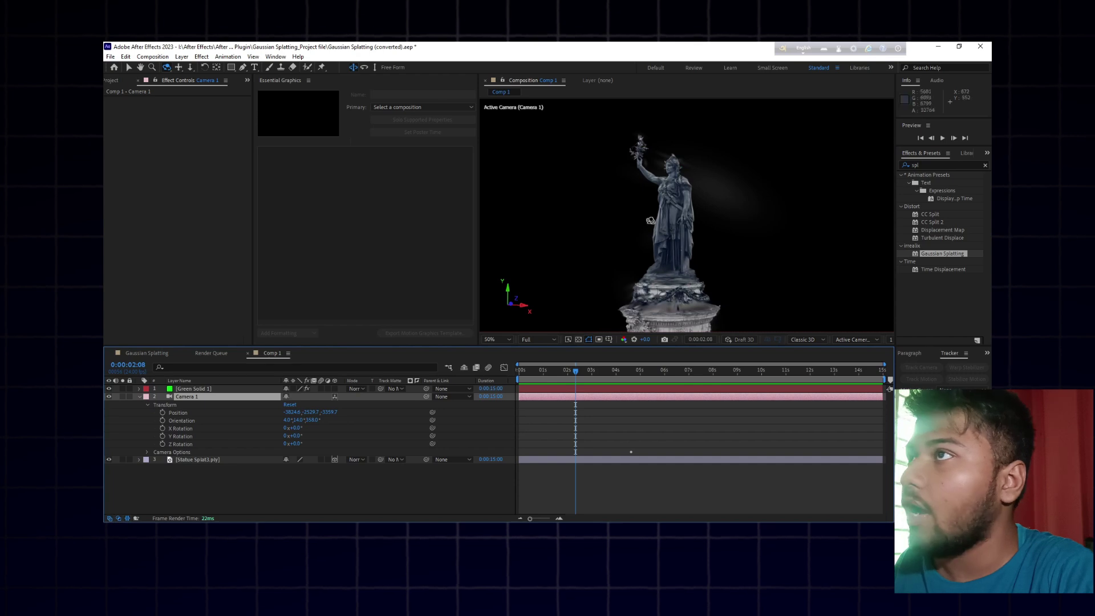
{"action": "left_click", "coordinate": [212, 389]}
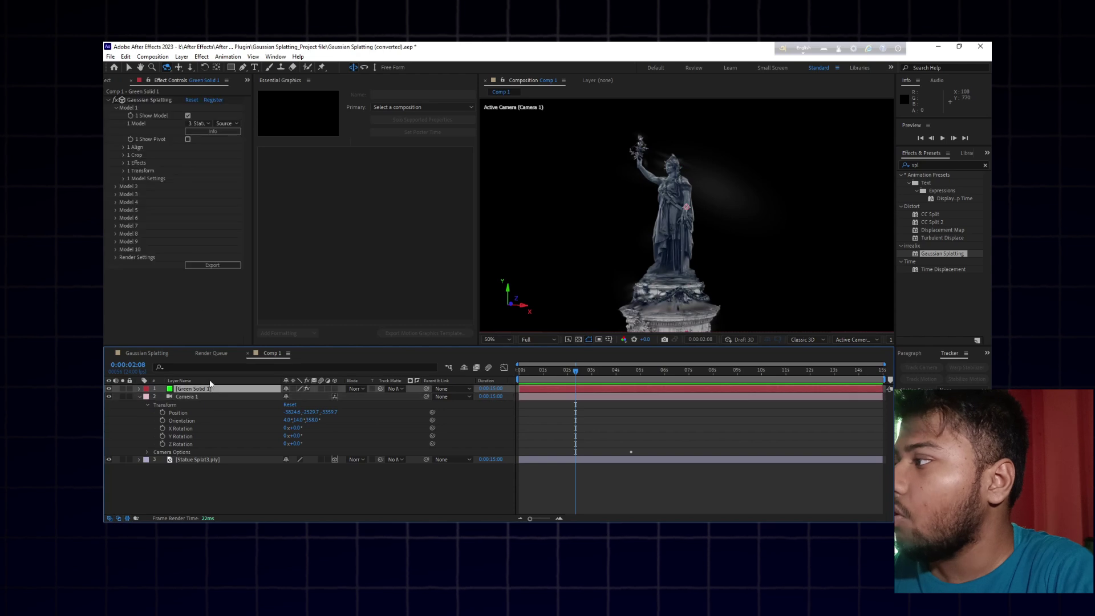
Step: Select 3. Statue Splat3.ply as Model 1 of the Gaussian Splatting effect, with Source as the layer input
{"action": "left_click", "coordinate": [201, 124]}
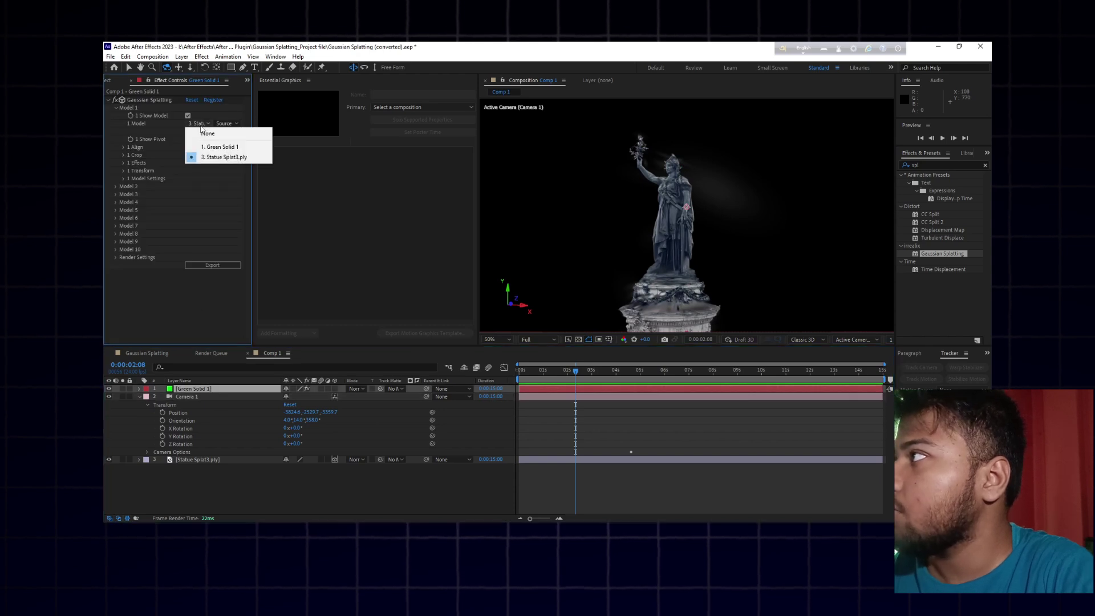
{"action": "left_click", "coordinate": [217, 157]}
{"action": "left_click", "coordinate": [237, 123]}
{"action": "left_click", "coordinate": [239, 134]}
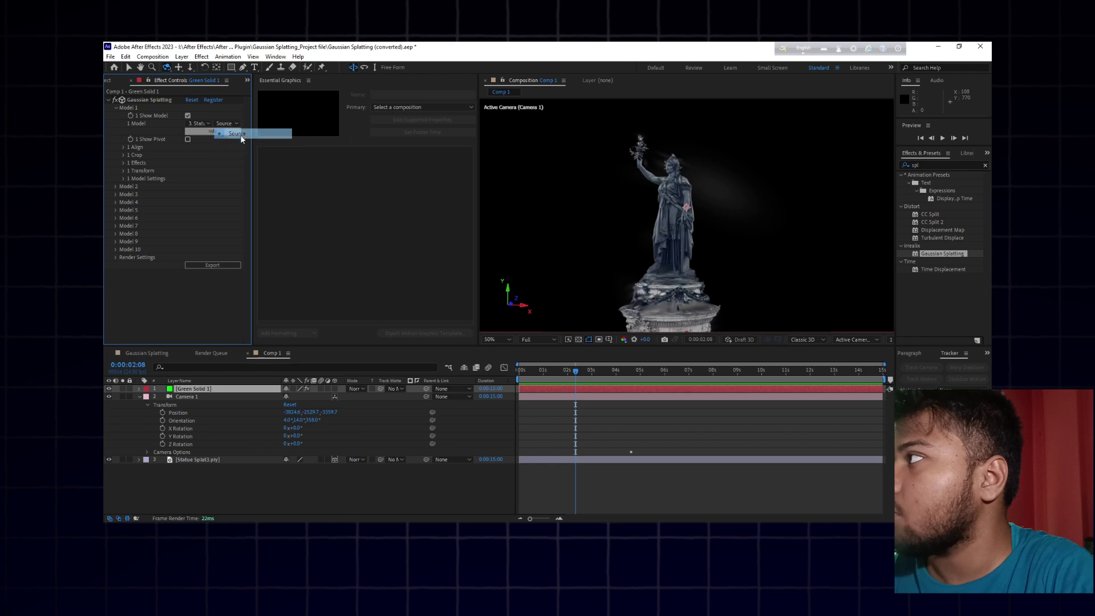
Step: Adjust the Align anchor point, scale, X rotation and Y rotation of Model 1 in the Gaussian Splatting effect
{"action": "left_click", "coordinate": [122, 147]}
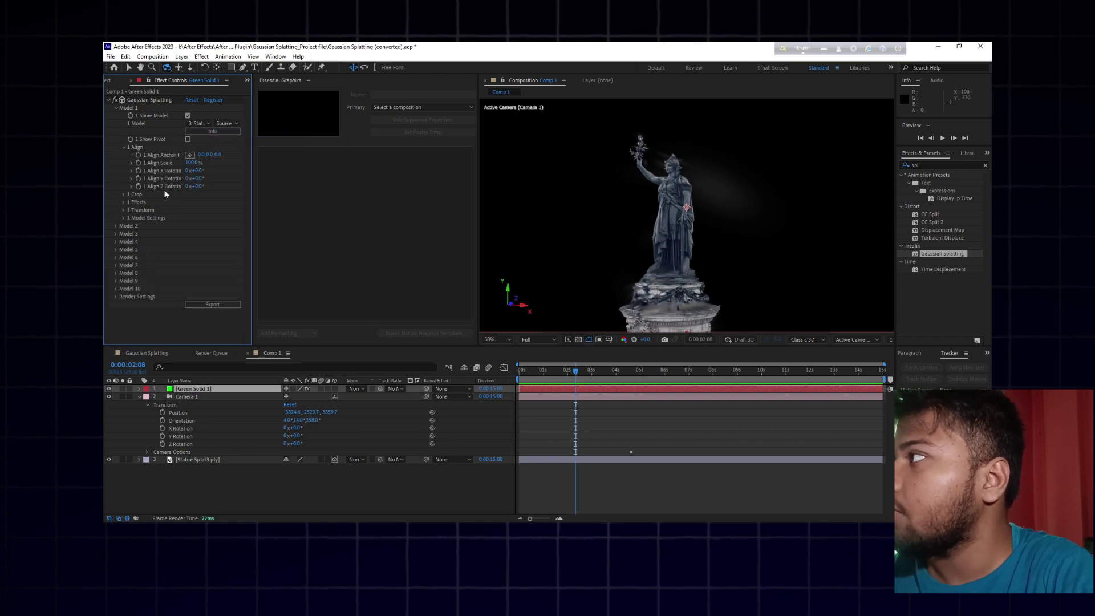
{"action": "left_click_drag", "start_coordinate": [196, 173], "coordinate": [208, 168]}
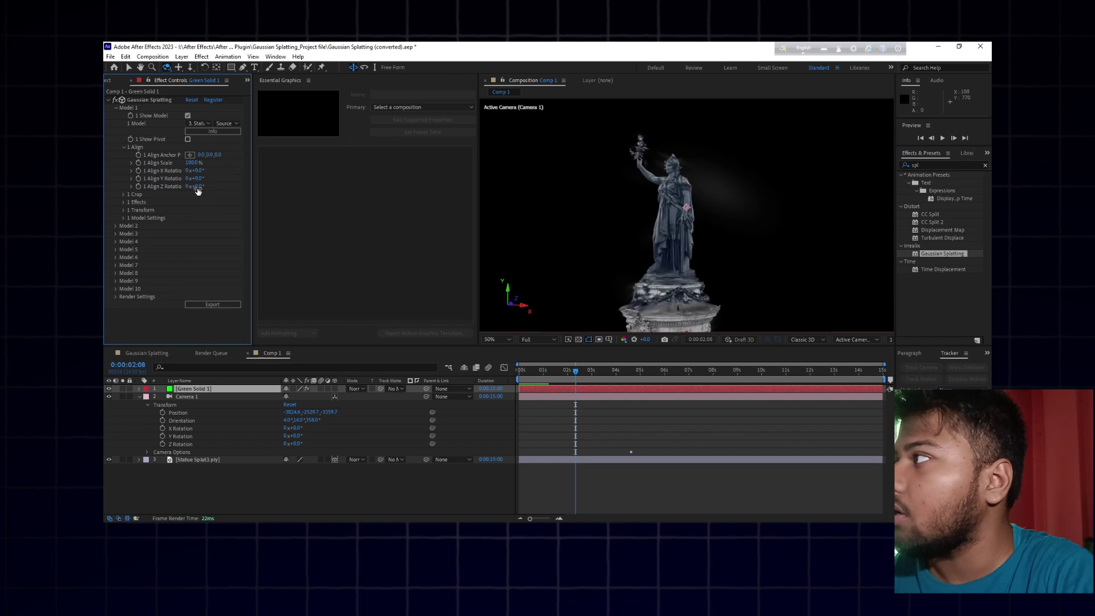
{"action": "left_click_drag", "start_coordinate": [199, 186], "coordinate": [297, 157]}
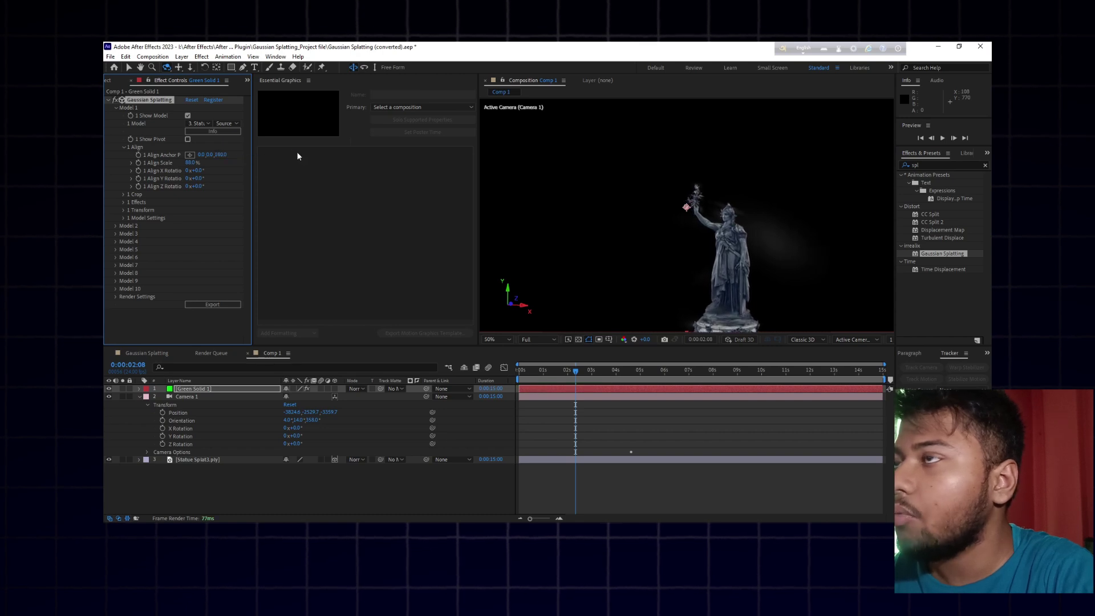
{"action": "mouse_move", "coordinate": [195, 178]}
{"action": "left_mouse_down"}
{"action": "mouse_move", "coordinate": [225, 178]}
{"action": "mouse_move", "coordinate": [180, 178]}
{"action": "mouse_move", "coordinate": [199, 170]}
{"action": "left_mouse_up"}
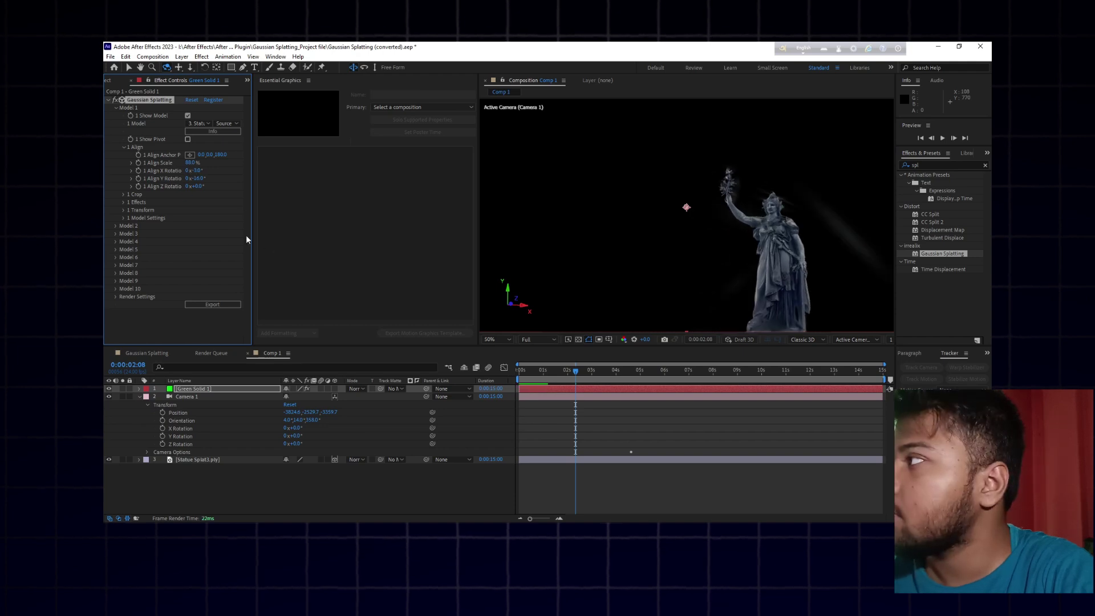
Step: Examine the Splat Color and Splat Scale settings in the Effects group of Model 1, including those of Green Solid 2 in comp1
{"action": "left_click", "coordinate": [123, 201]}
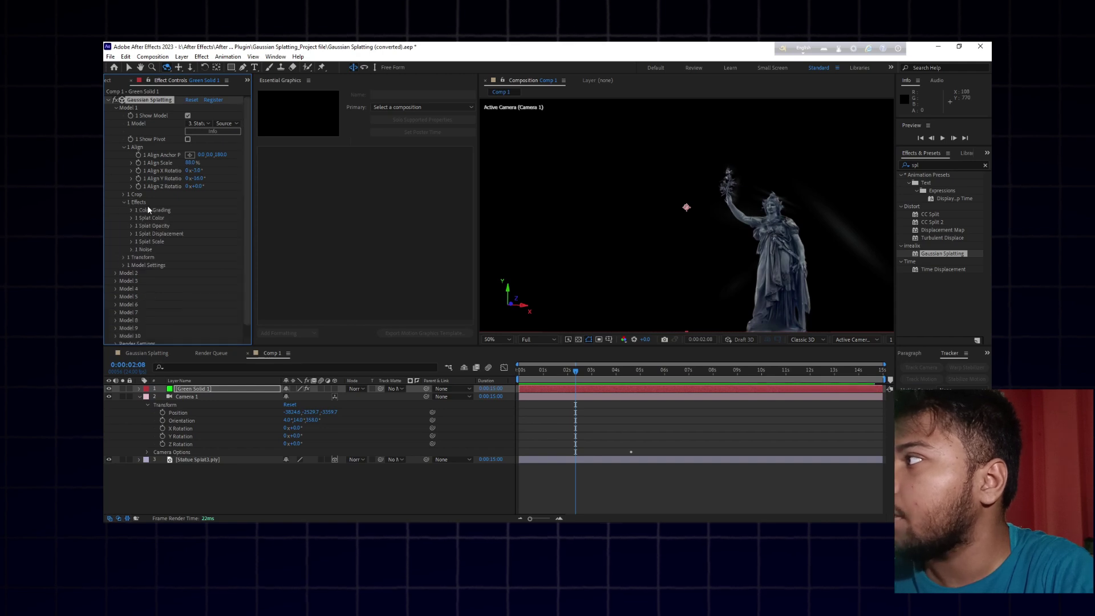
{"action": "left_click", "coordinate": [131, 242]}
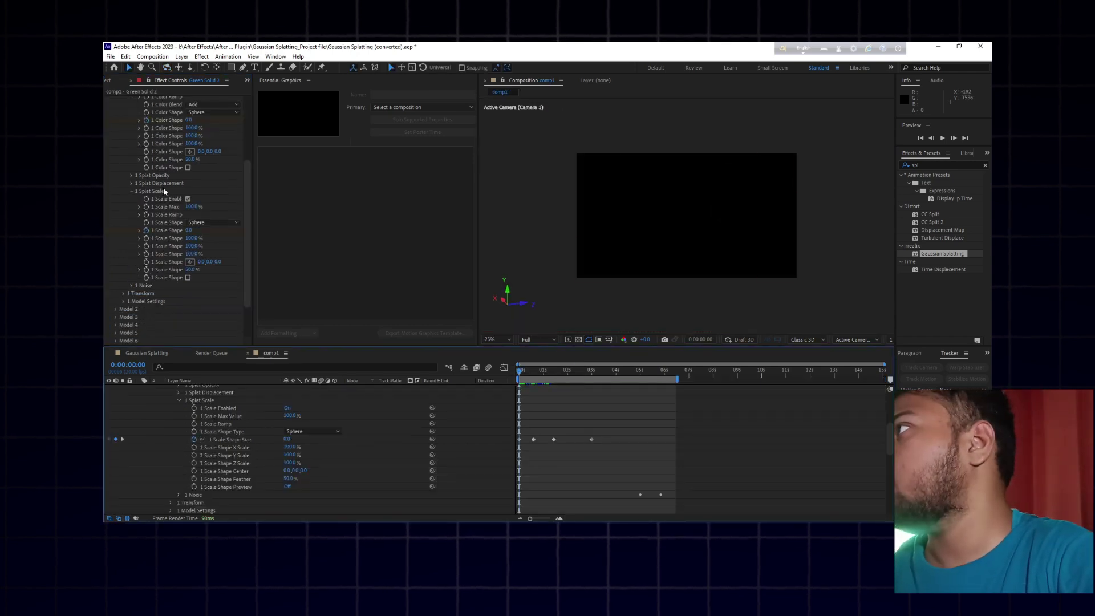
{"action": "scroll", "coordinate": [163, 187], "scroll_direction": "up", "scroll_amount": 5}
{"action": "scroll", "coordinate": [152, 206], "scroll_direction": "down", "scroll_amount": 3}
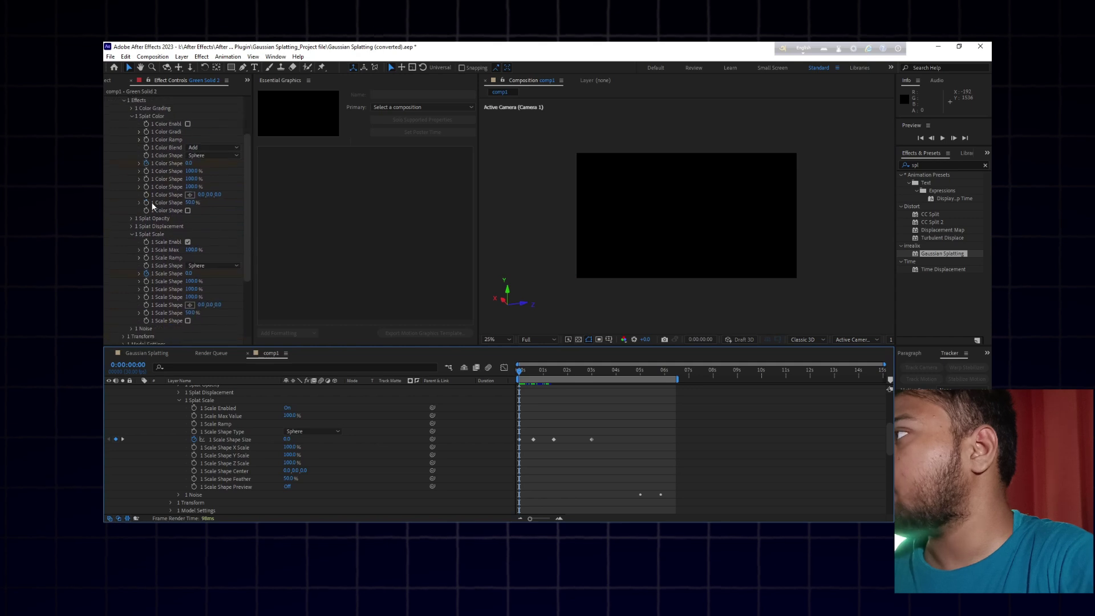
{"action": "scroll", "coordinate": [154, 122], "scroll_direction": "up", "scroll_amount": 3}
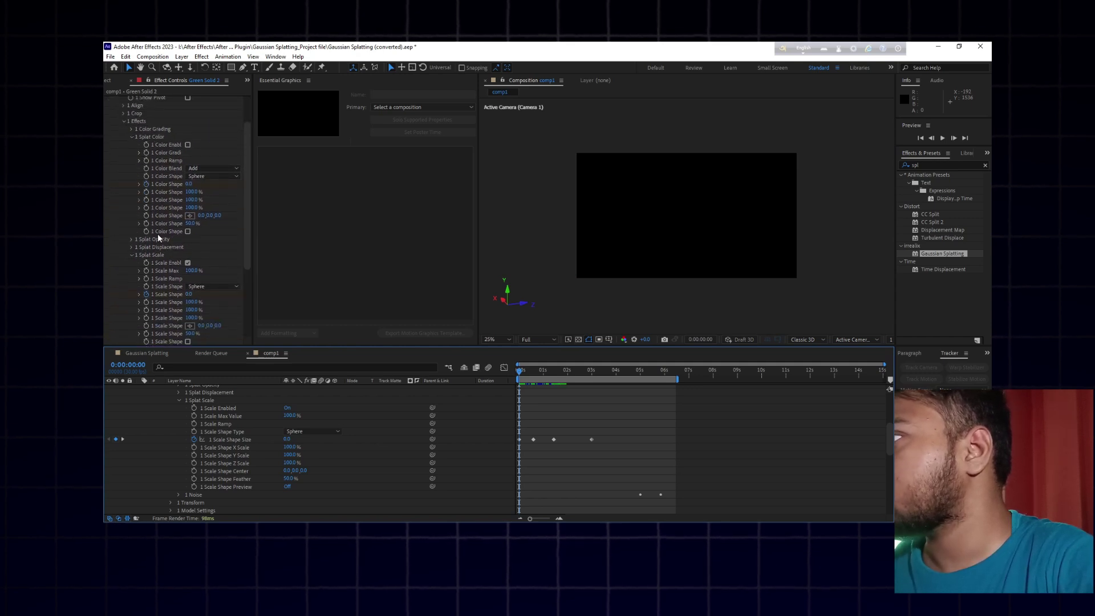
{"action": "scroll", "coordinate": [158, 231], "scroll_direction": "down", "scroll_amount": 6}
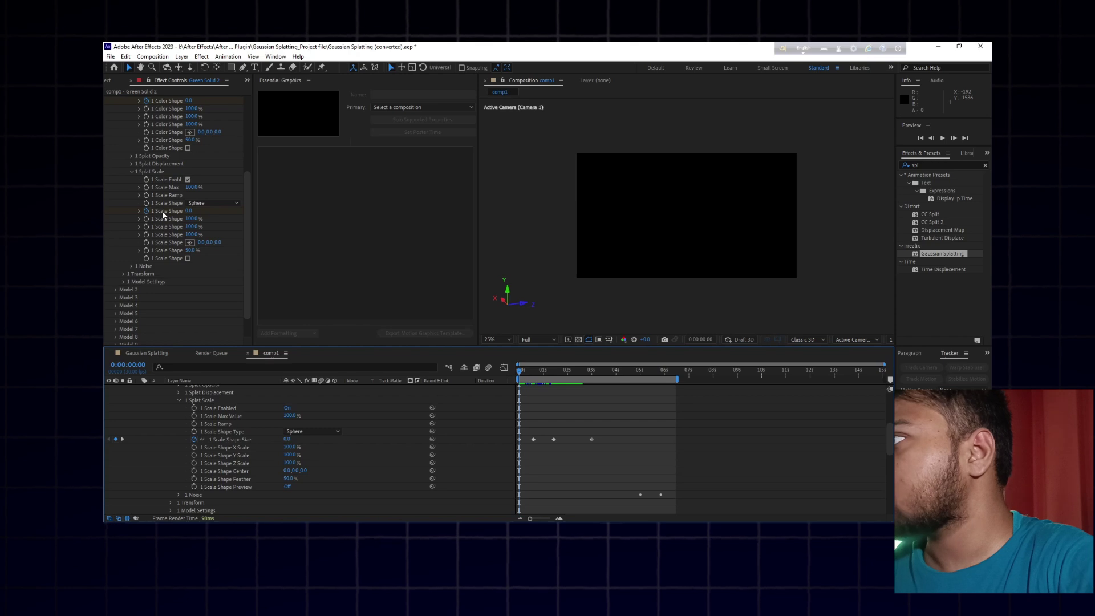
Step: Examine the 1 Scale Shape Size keyframes of Green Solid 2 and preview the statue's reveal up to 0:00:01:10
{"action": "left_click", "coordinate": [241, 439]}
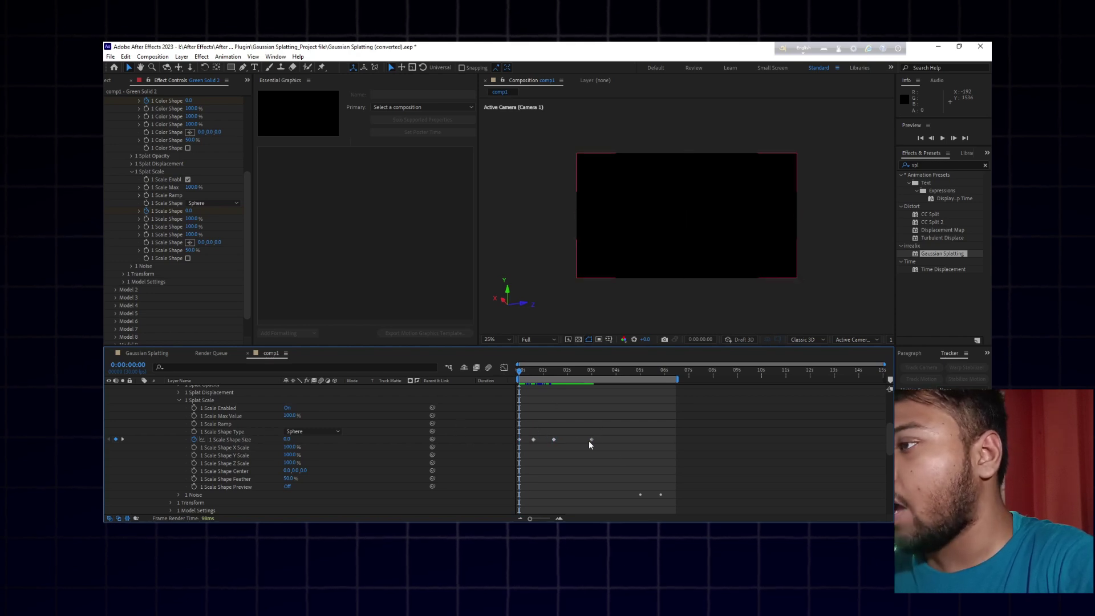
{"action": "left_click_drag", "start_coordinate": [603, 435], "coordinate": [510, 453]}
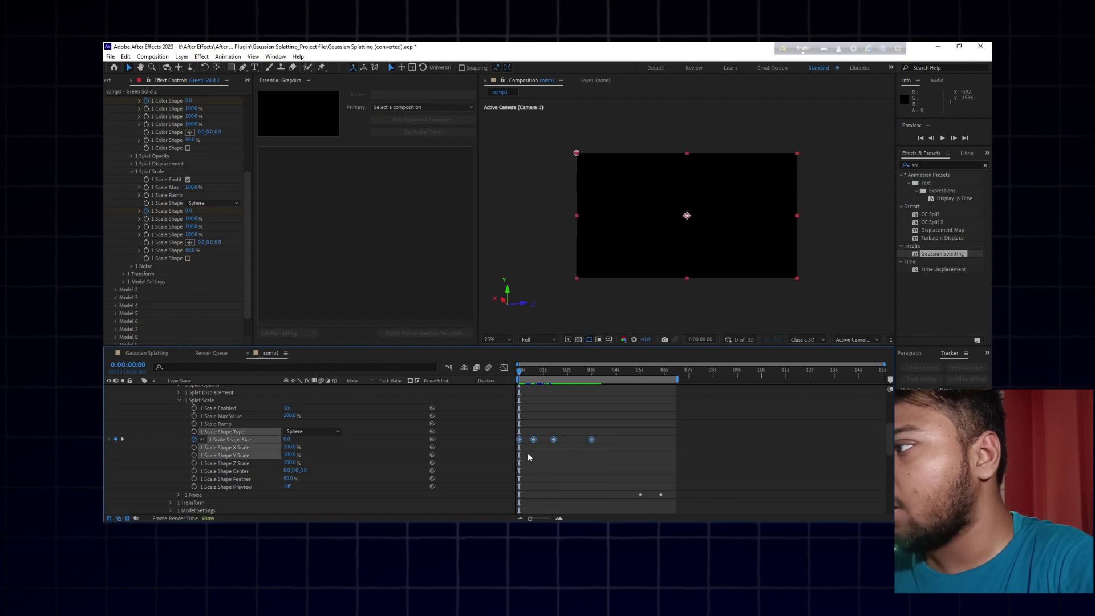
{"action": "left_click", "coordinate": [581, 454]}
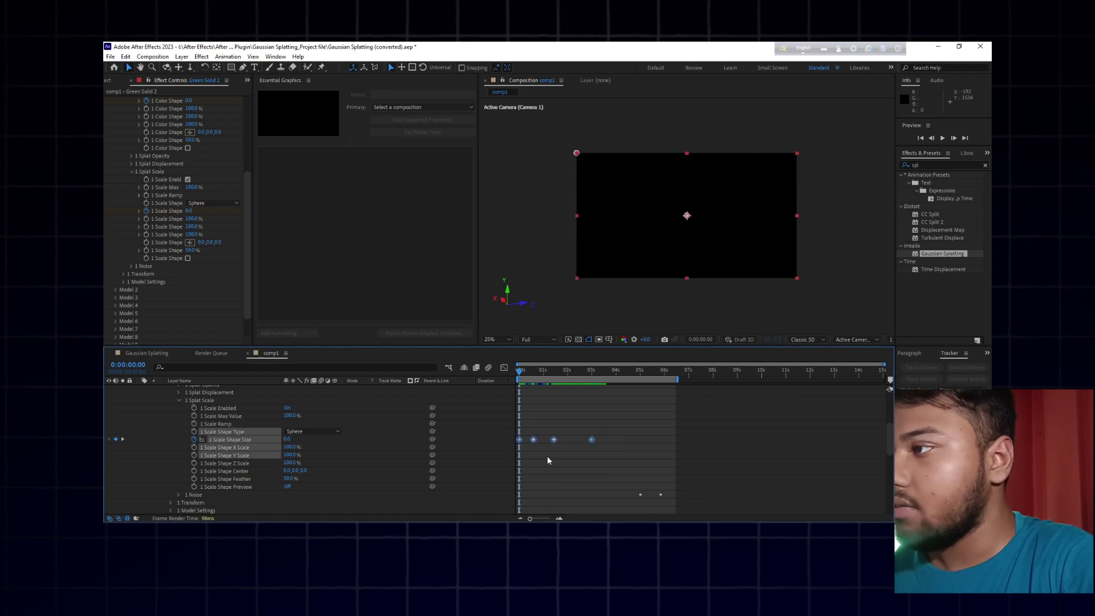
{"action": "left_click_drag", "start_coordinate": [520, 372], "coordinate": [553, 381]}
{"action": "scroll", "coordinate": [558, 394], "scroll_direction": "up", "scroll_amount": 10}
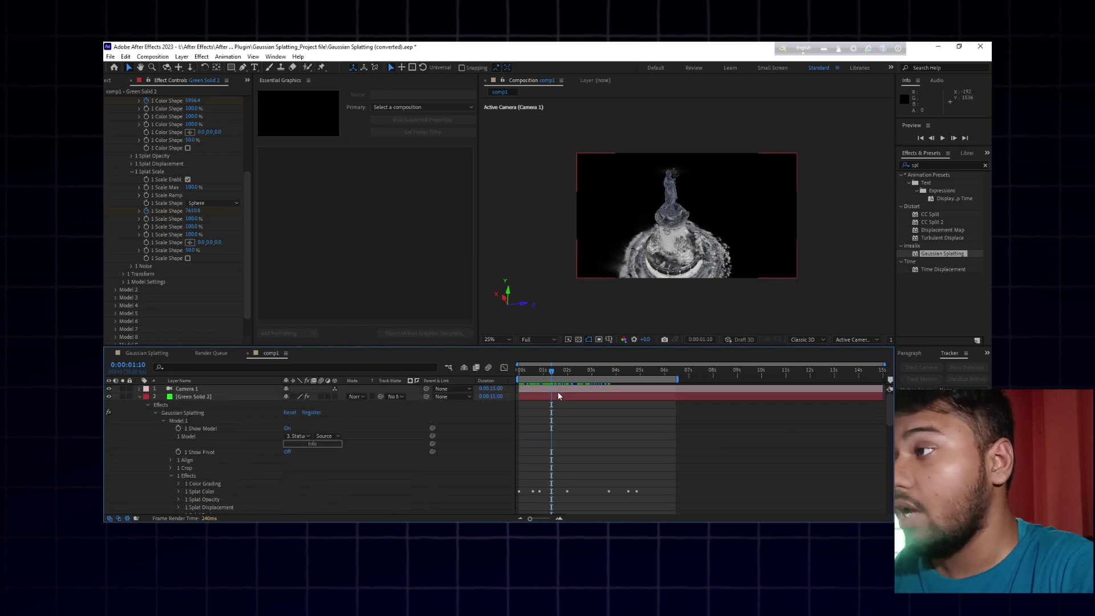
Step: Expand Camera 1's Transform properties in comp1 and preview its animation up to 0:00:02:06
{"action": "left_click", "coordinate": [143, 390]}
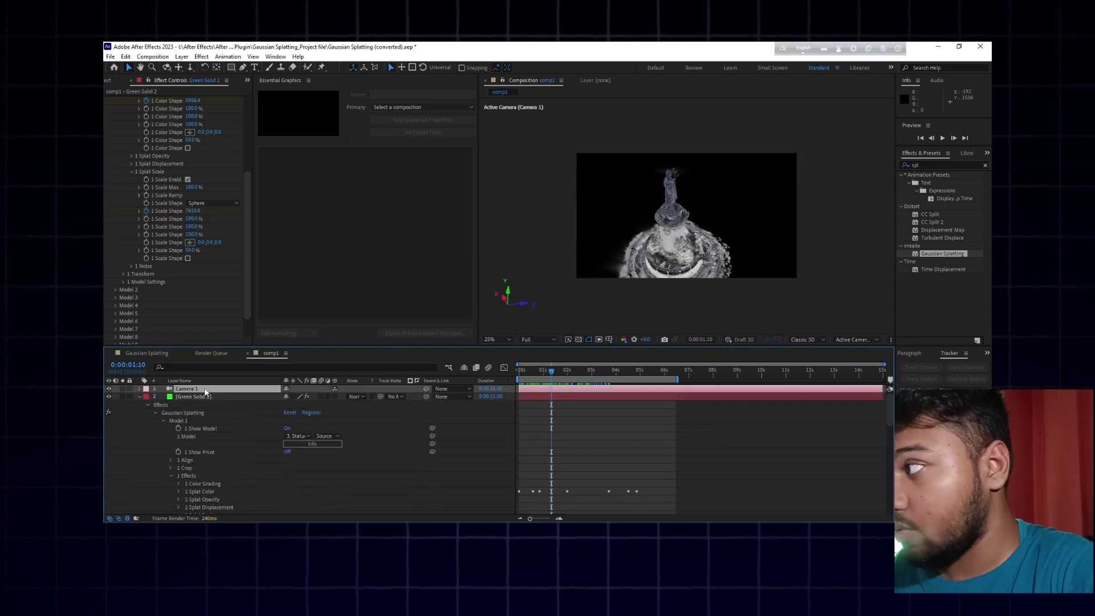
{"action": "left_click", "coordinate": [139, 388]}
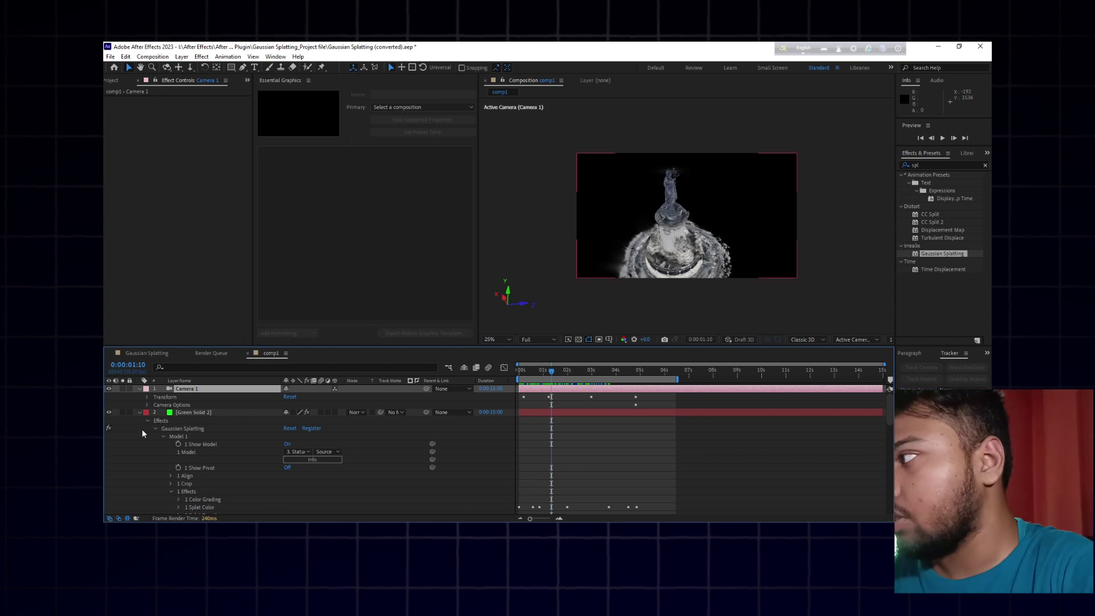
{"action": "left_click", "coordinate": [147, 397]}
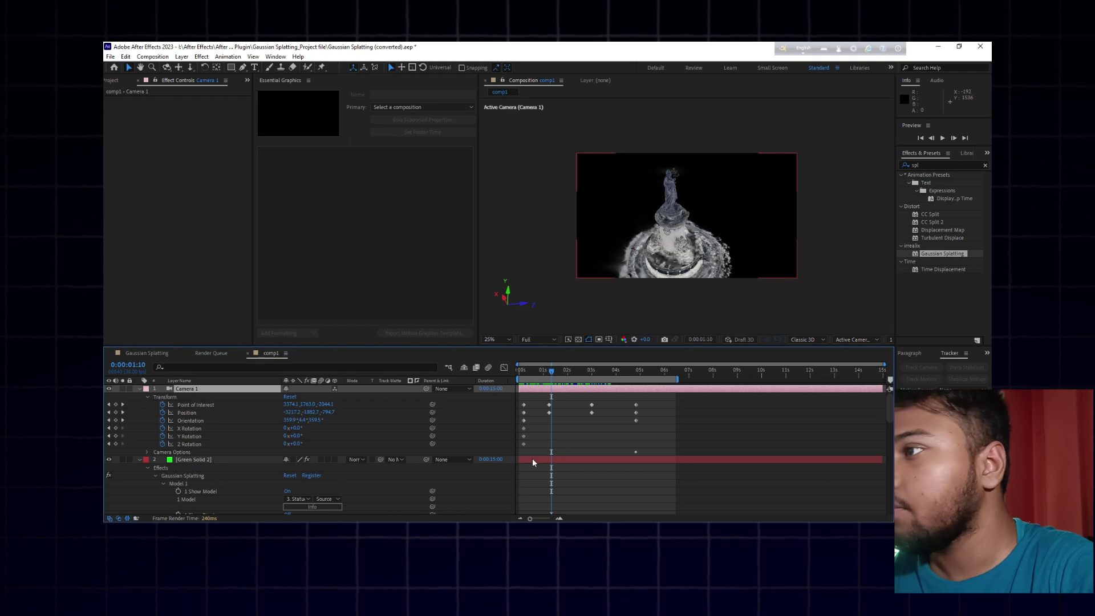
{"action": "left_click_drag", "start_coordinate": [526, 368], "coordinate": [573, 373]}
Step: Delete all of Camera 1's Transform keyframes and set new ones for all six Transform properties at 0:00:01:01
{"action": "left_click_drag", "start_coordinate": [644, 399], "coordinate": [515, 453]}
{"action": "key", "text": "Delete"}
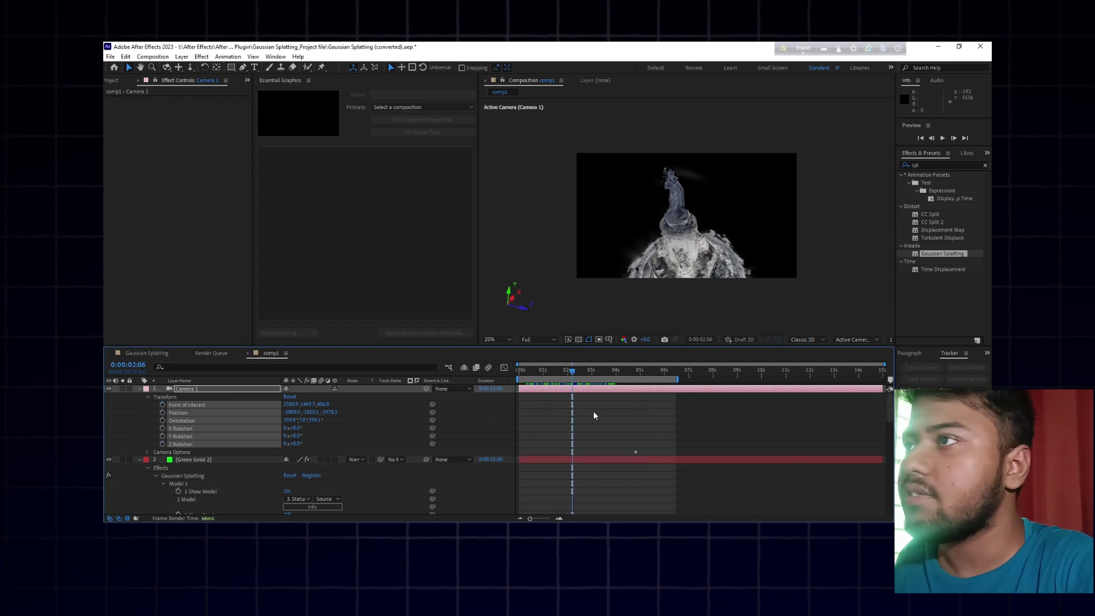
{"action": "mouse_move", "coordinate": [531, 378]}
{"action": "left_mouse_down"}
{"action": "mouse_move", "coordinate": [522, 371]}
{"action": "mouse_move", "coordinate": [544, 373]}
{"action": "left_mouse_up"}
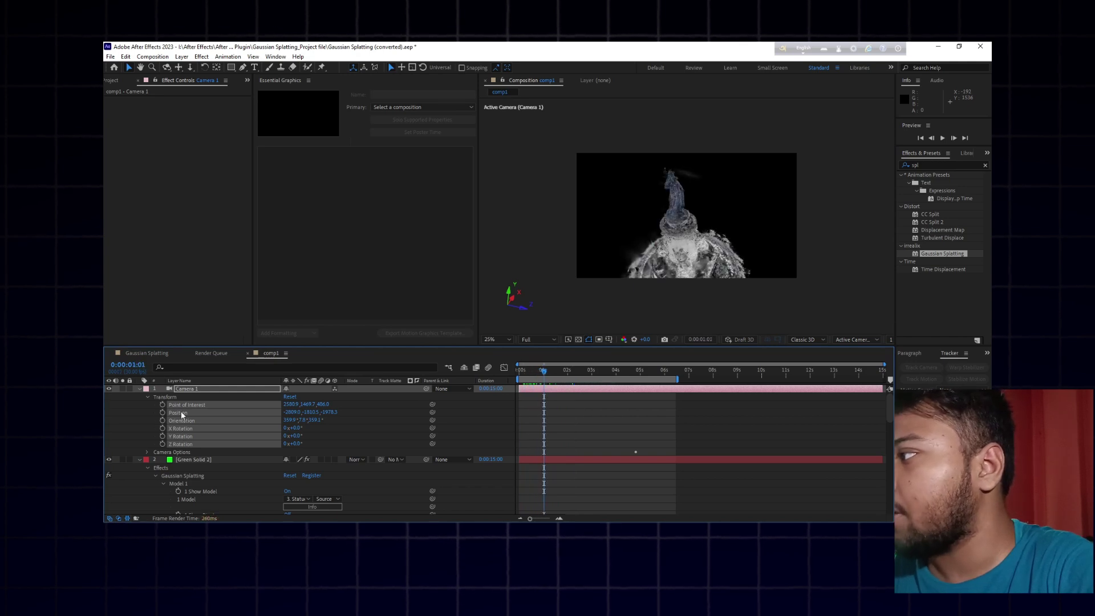
{"action": "left_click", "coordinate": [162, 412]}
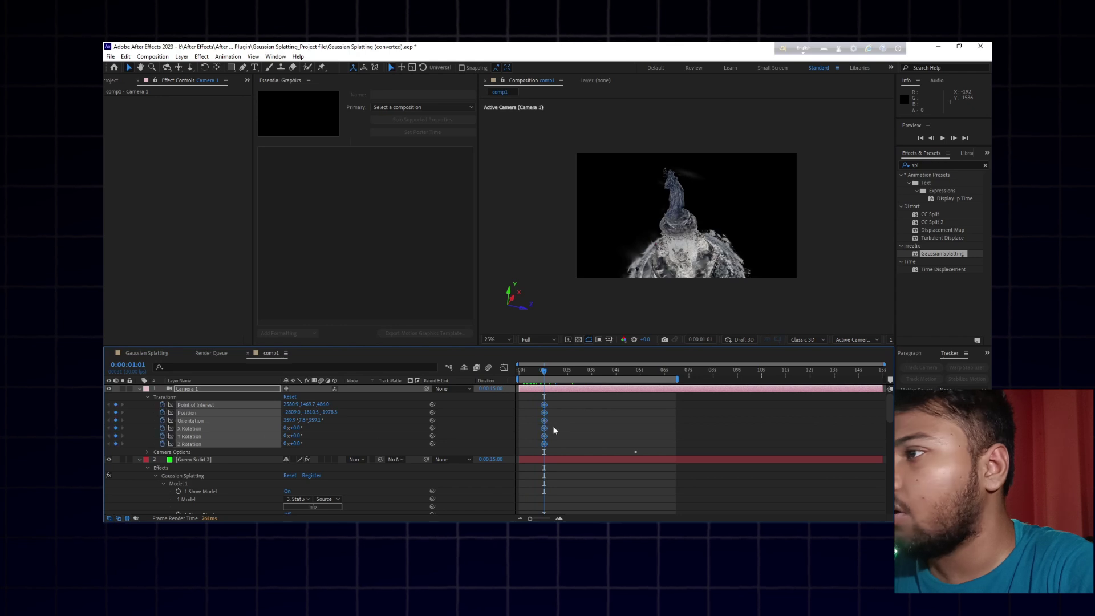
Step: Move the new camera keyframes earlier, then change Camera 1's Position at 0:00:02:01 and try another Point of Interest
{"action": "left_click_drag", "start_coordinate": [544, 407], "coordinate": [569, 371]}
{"action": "left_click", "coordinate": [346, 426]}
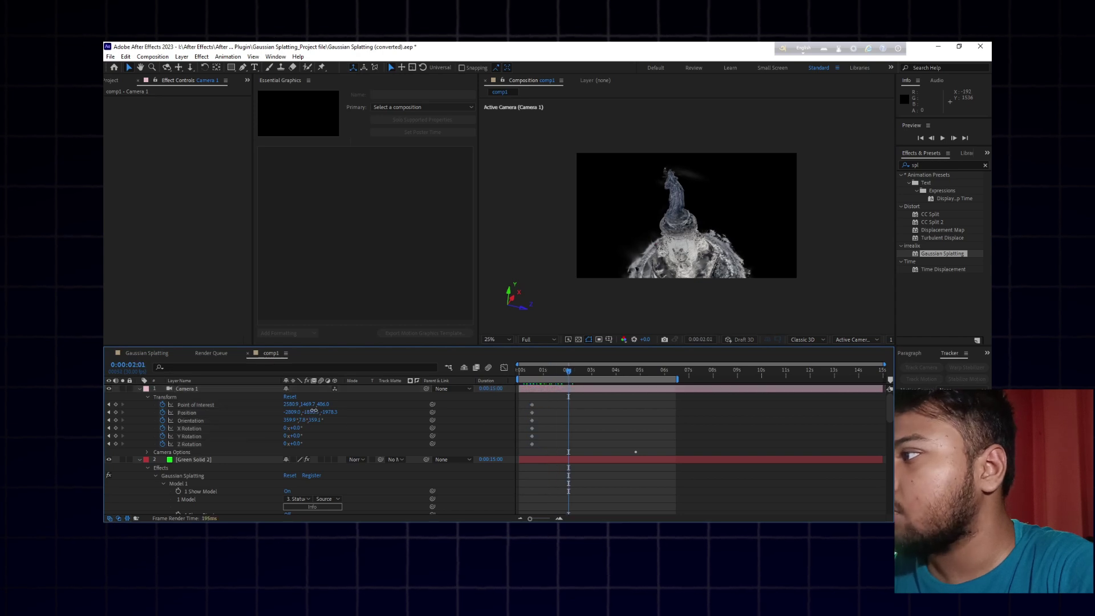
{"action": "left_click_drag", "start_coordinate": [313, 411], "coordinate": [150, 432]}
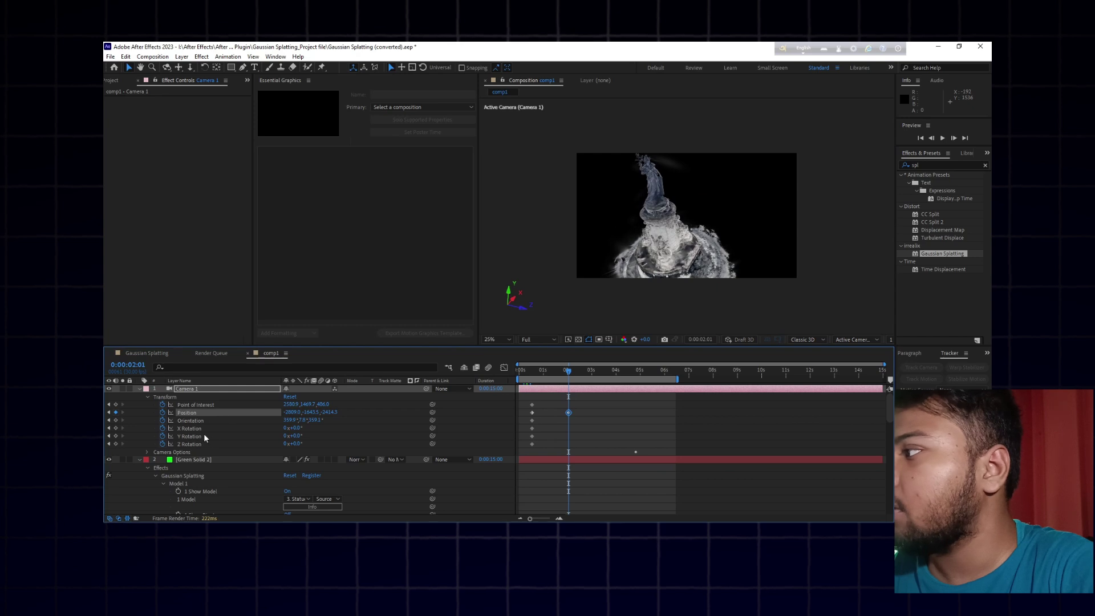
{"action": "left_click_drag", "start_coordinate": [312, 423], "coordinate": [162, 423]}
{"action": "key", "text": "ctrl+z"}
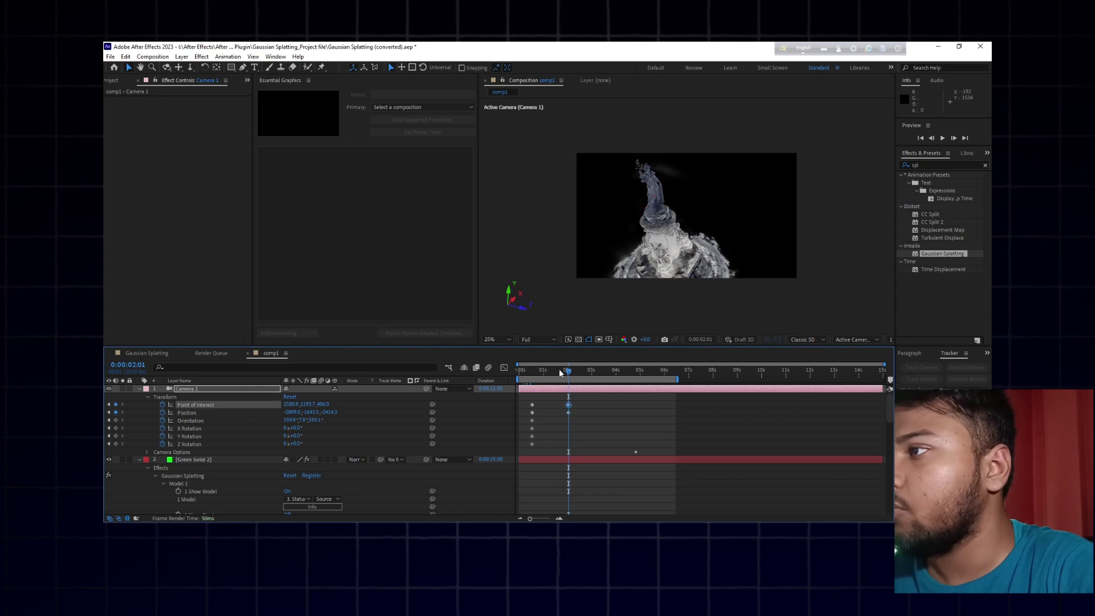
Step: Undo the camera changes back to before the original Transform keyframes were deleted
{"action": "left_click_drag", "start_coordinate": [558, 372], "coordinate": [608, 379]}
{"action": "key", "text": "j"}
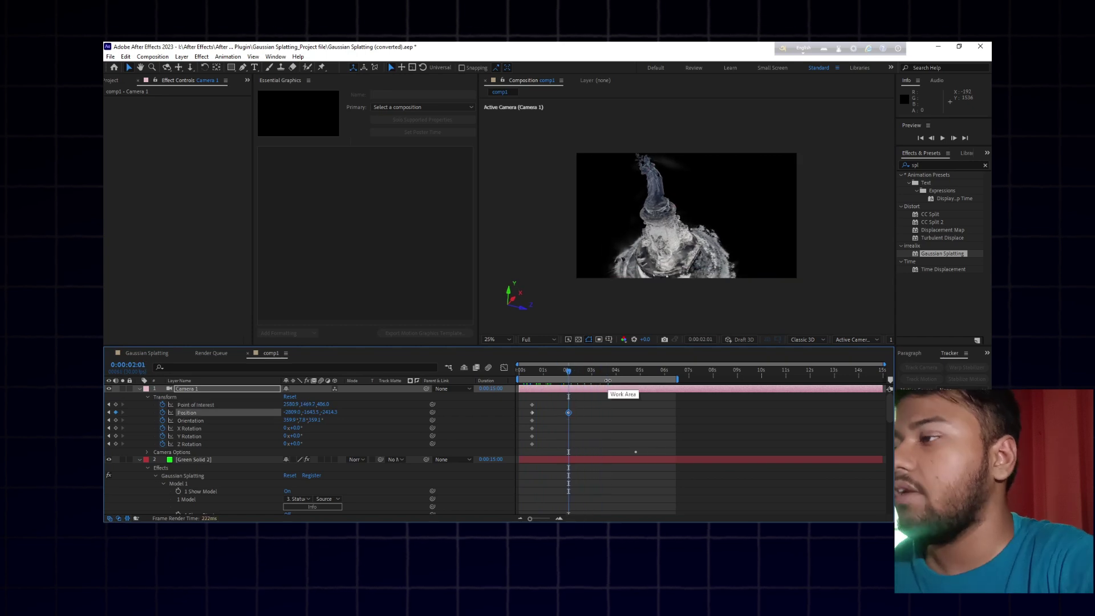
{"action": "key", "text": "ctrl+z"}
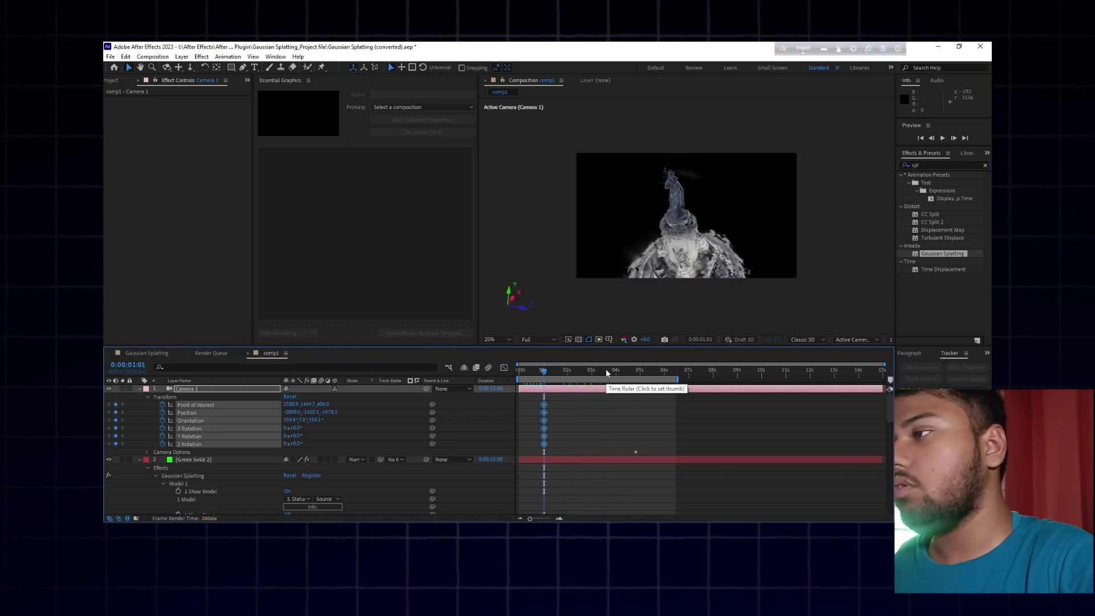
{"action": "key", "text": "ctrl+z"}
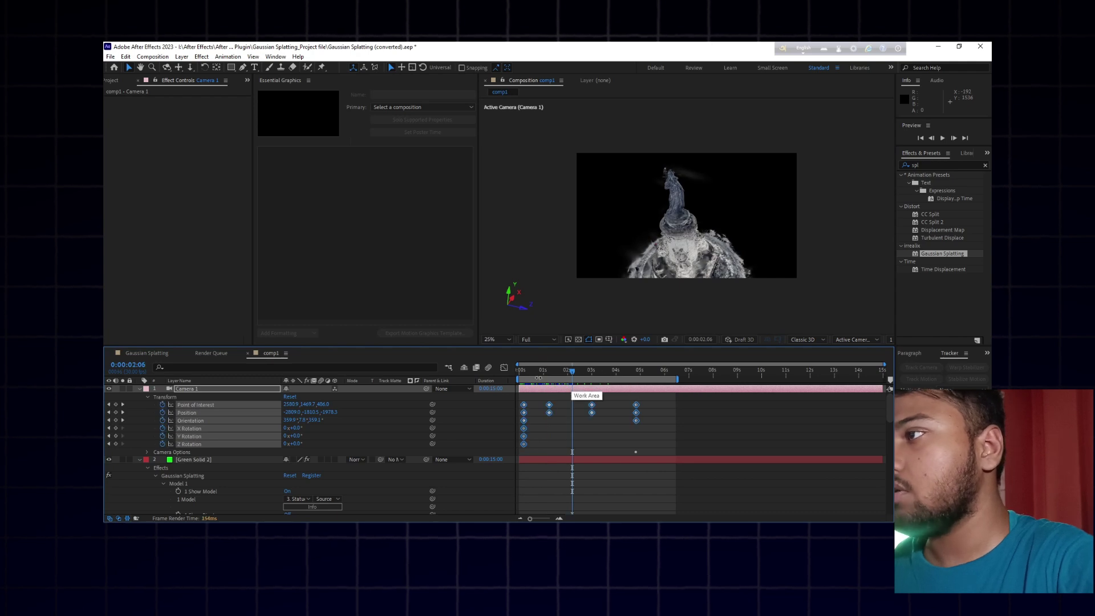
Step: Examine Camera 1's Orientation, Position and Point of Interest keyframes while previewing the camera movement in comp1
{"action": "mouse_move", "coordinate": [535, 372]}
{"action": "left_mouse_down"}
{"action": "mouse_move", "coordinate": [522, 375]}
{"action": "mouse_move", "coordinate": [596, 372]}
{"action": "mouse_move", "coordinate": [552, 376]}
{"action": "left_mouse_up"}
{"action": "left_click", "coordinate": [566, 422]}
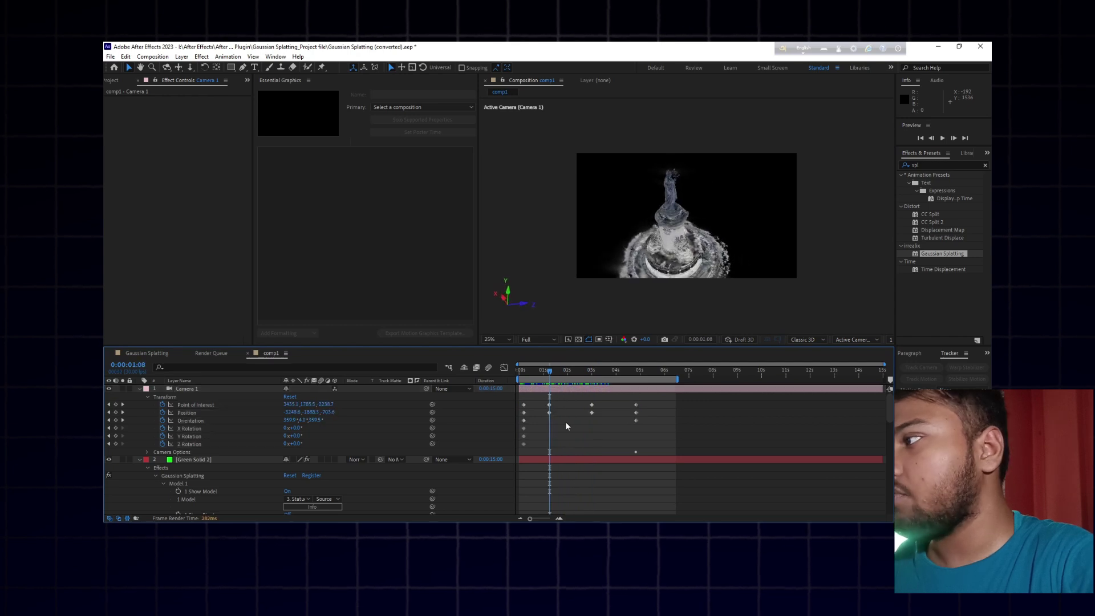
{"action": "left_click_drag", "start_coordinate": [568, 372], "coordinate": [578, 370]}
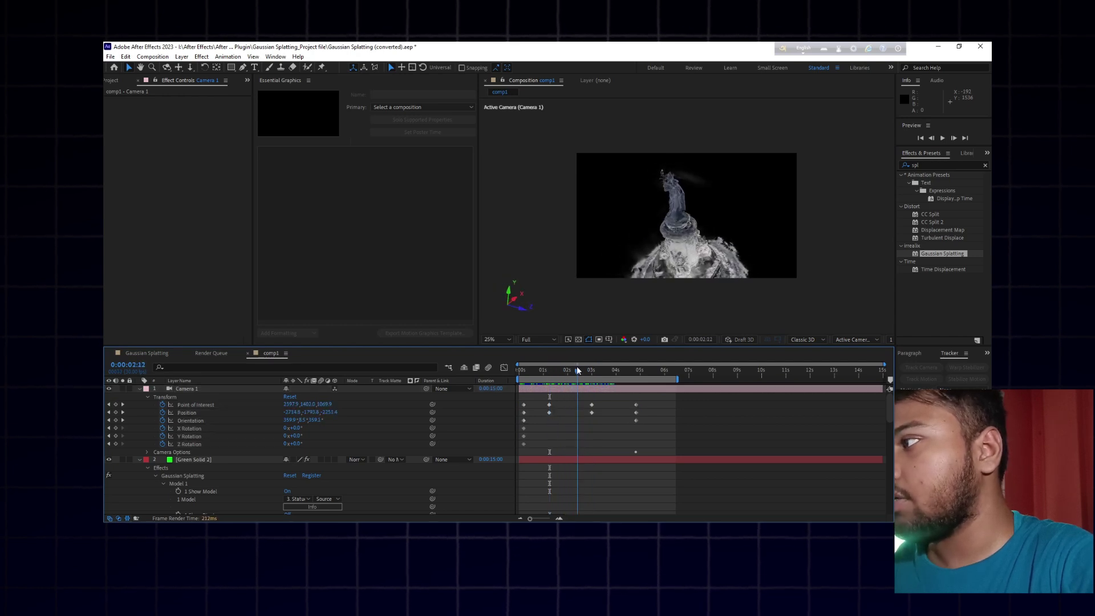
{"action": "left_click", "coordinate": [207, 420]}
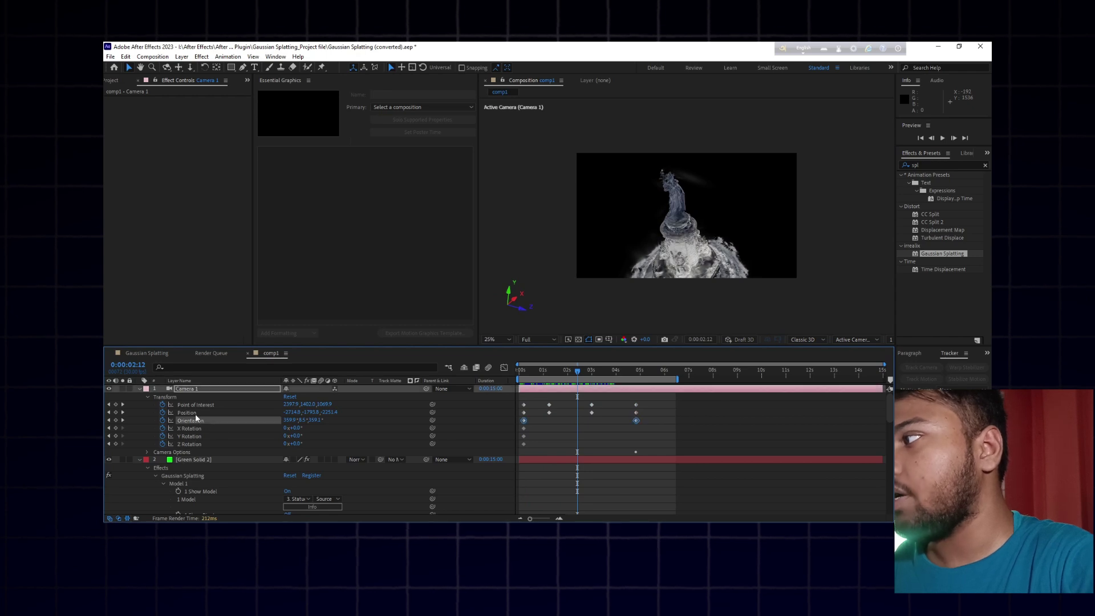
{"action": "left_click", "coordinate": [195, 413]}
{"action": "left_click", "coordinate": [200, 405]}
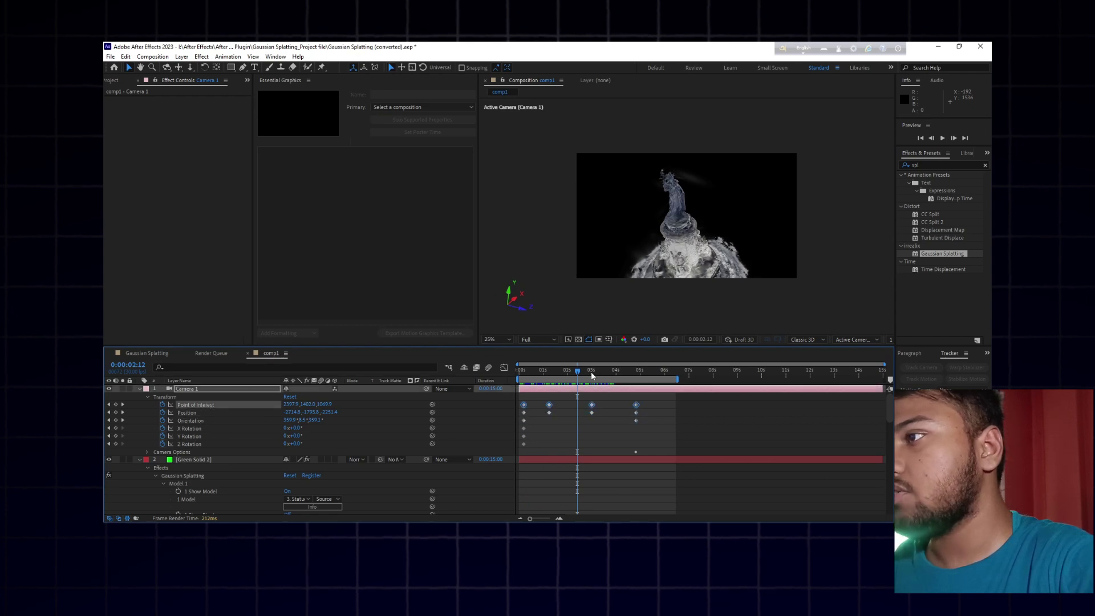
{"action": "left_click_drag", "start_coordinate": [591, 372], "coordinate": [523, 397]}
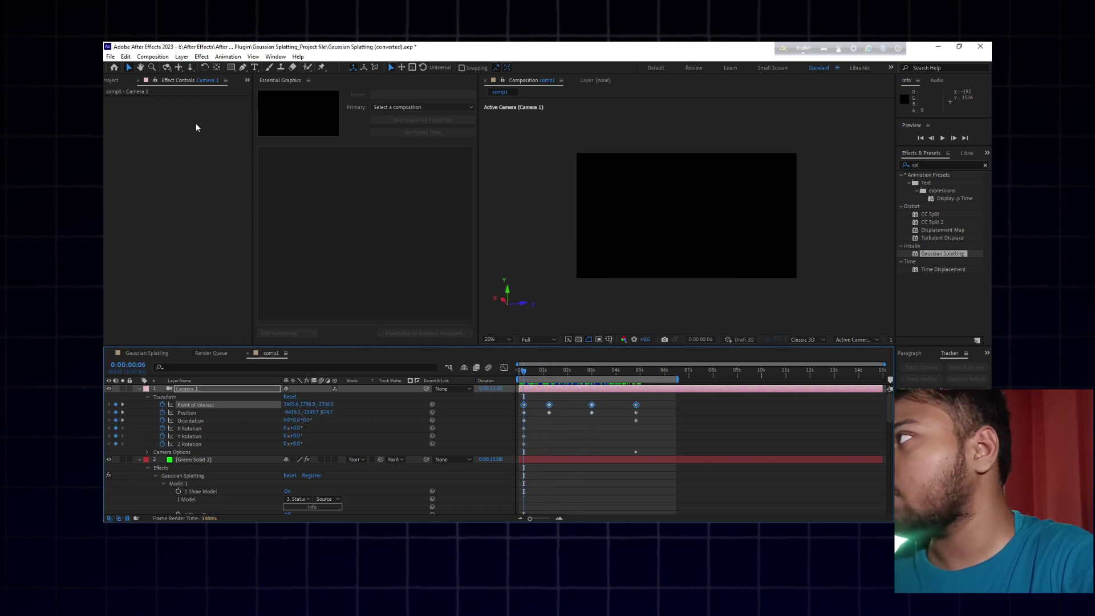
Step: Extend the work area to about 7 seconds and move all of Camera 1's Transform keyframes beyond its end
{"action": "left_click", "coordinate": [167, 68]}
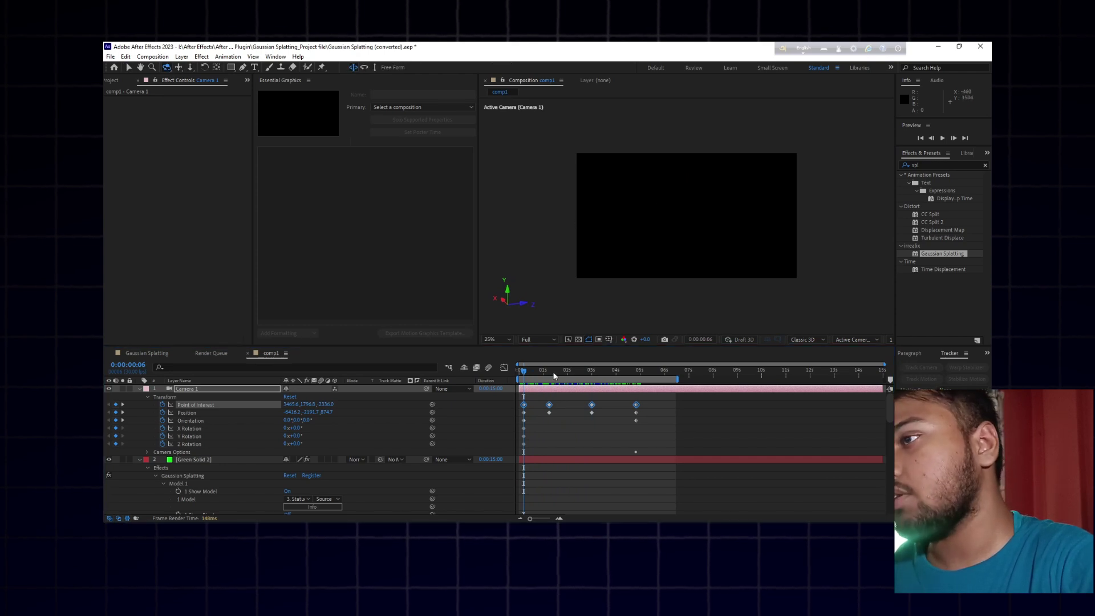
{"action": "left_click_drag", "start_coordinate": [553, 374], "coordinate": [688, 379]}
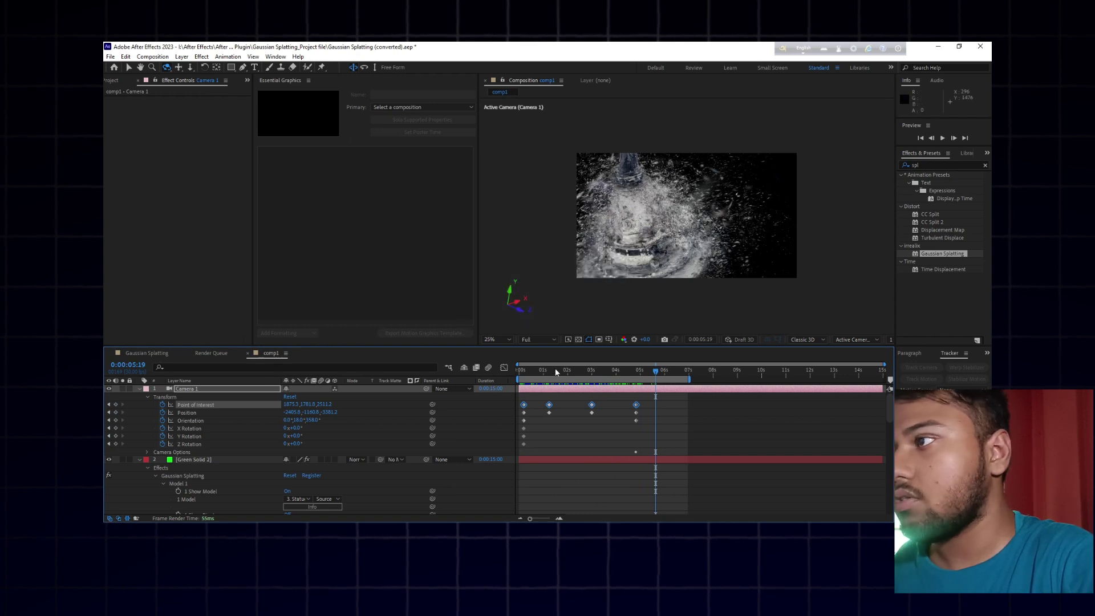
{"action": "left_click_drag", "start_coordinate": [555, 371], "coordinate": [534, 371]}
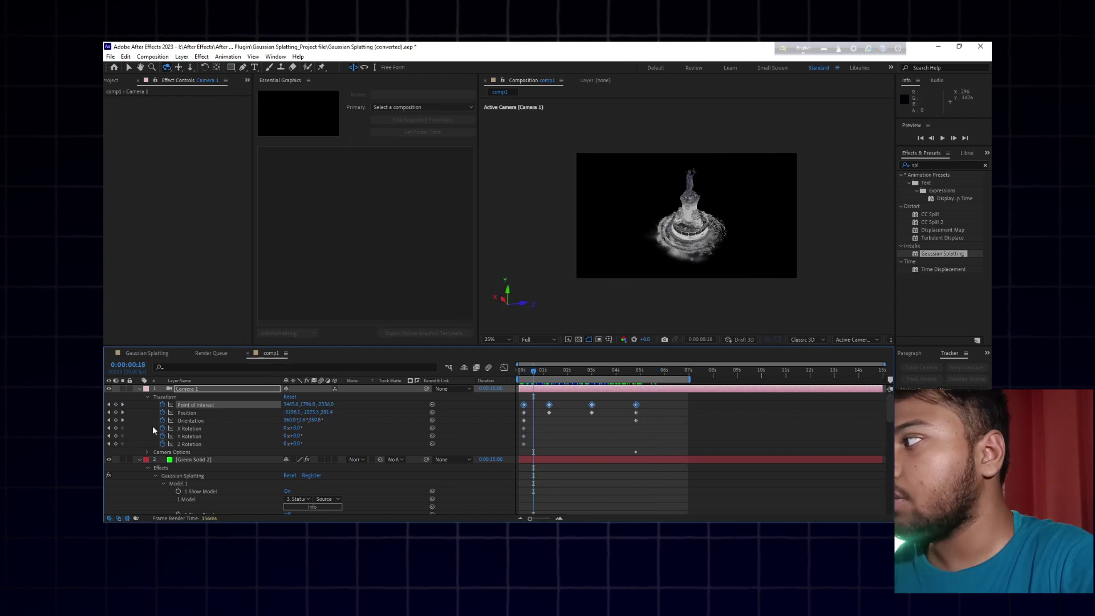
{"action": "left_click_drag", "start_coordinate": [642, 403], "coordinate": [513, 446]}
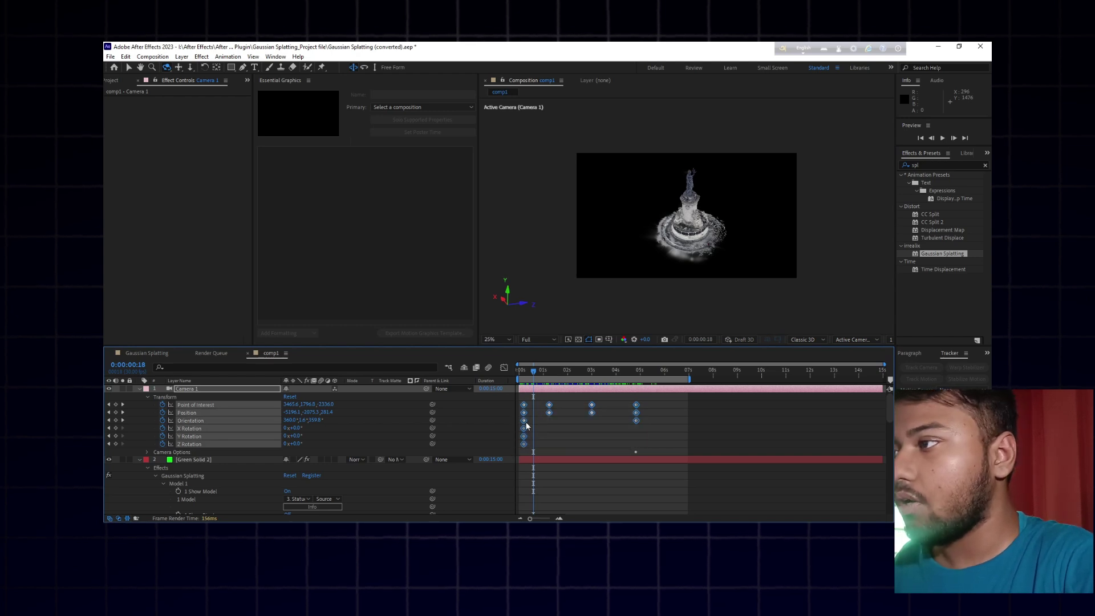
{"action": "left_click_drag", "start_coordinate": [524, 427], "coordinate": [704, 429]}
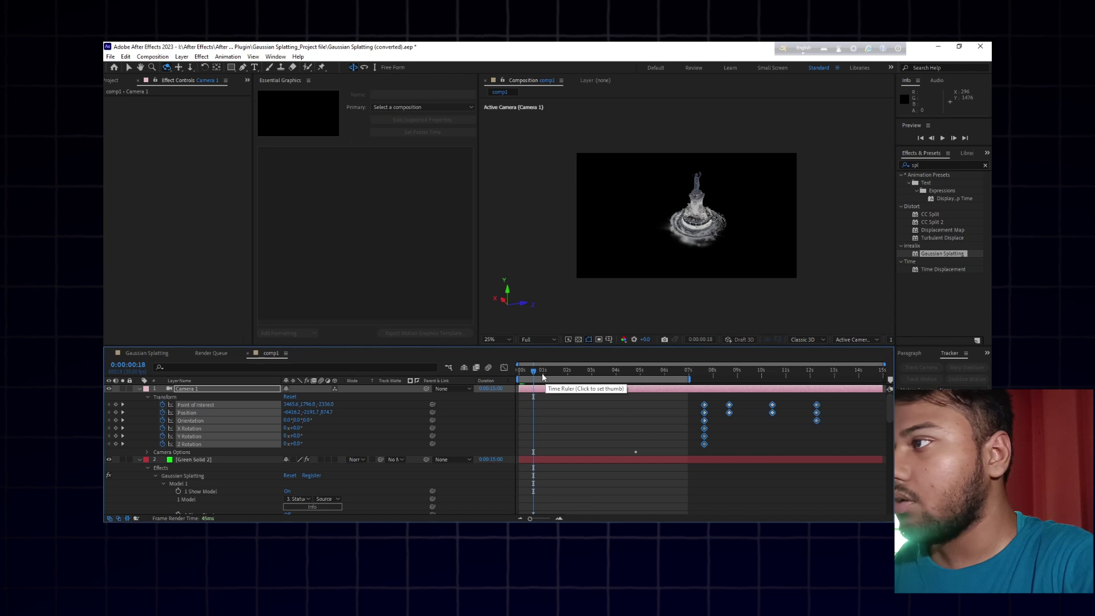
Step: Keyframe all of Camera 1's Transform properties at 0:00:00:21, then dolly toward and orbit around the statue at 0:00:01:24
{"action": "mouse_move", "coordinate": [533, 376]}
{"action": "left_mouse_down"}
{"action": "mouse_move", "coordinate": [523, 377]}
{"action": "mouse_move", "coordinate": [537, 377]}
{"action": "left_mouse_up"}
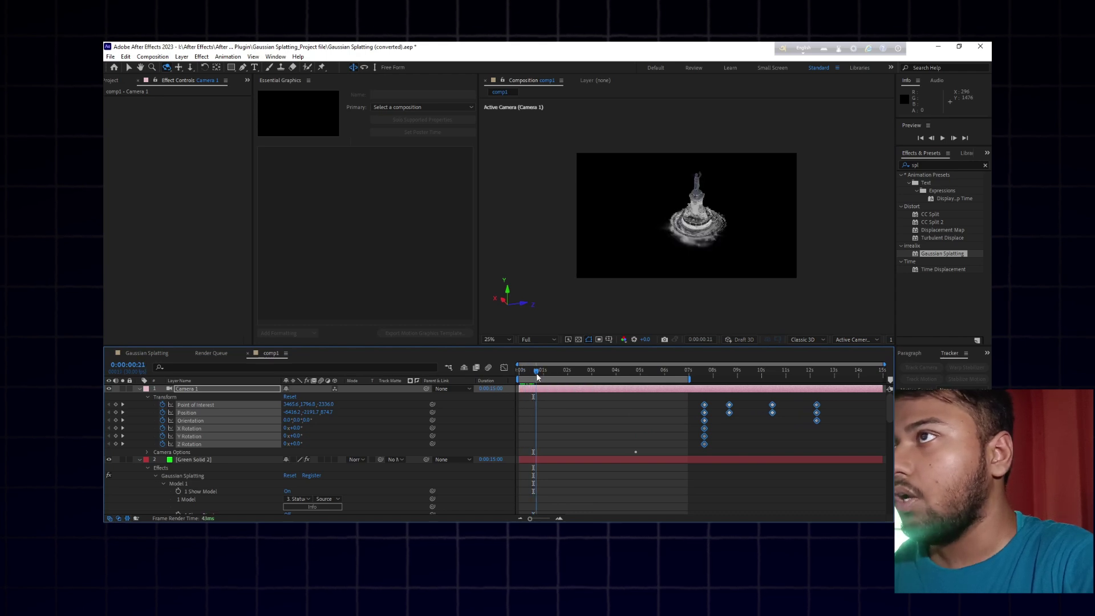
{"action": "left_click", "coordinate": [115, 404]}
{"action": "left_click_drag", "start_coordinate": [549, 377], "coordinate": [563, 374]}
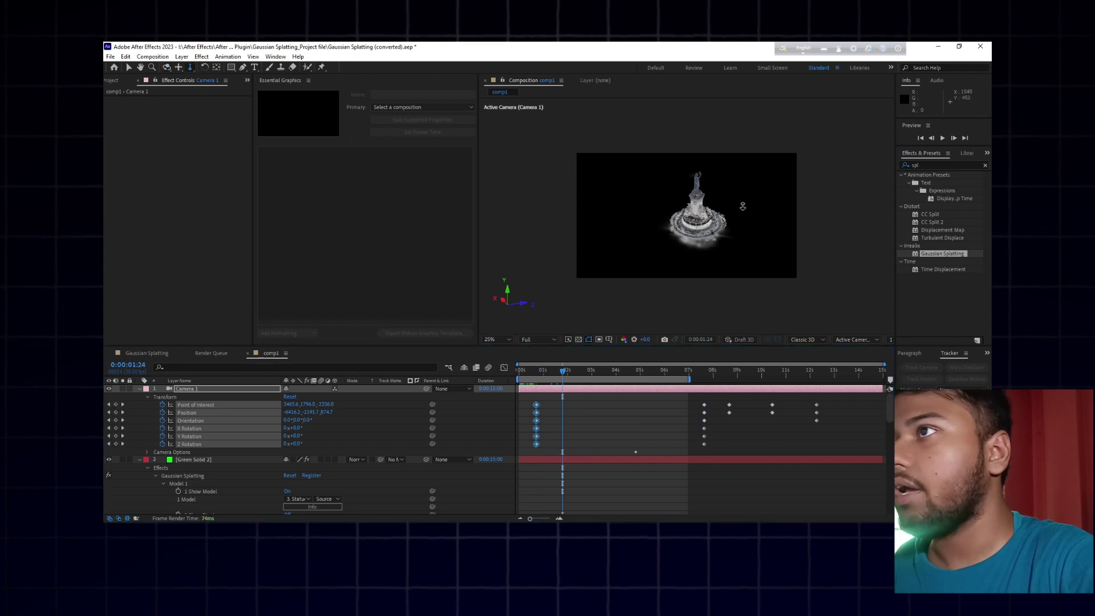
{"action": "left_click_drag", "start_coordinate": [742, 206], "coordinate": [734, 176]}
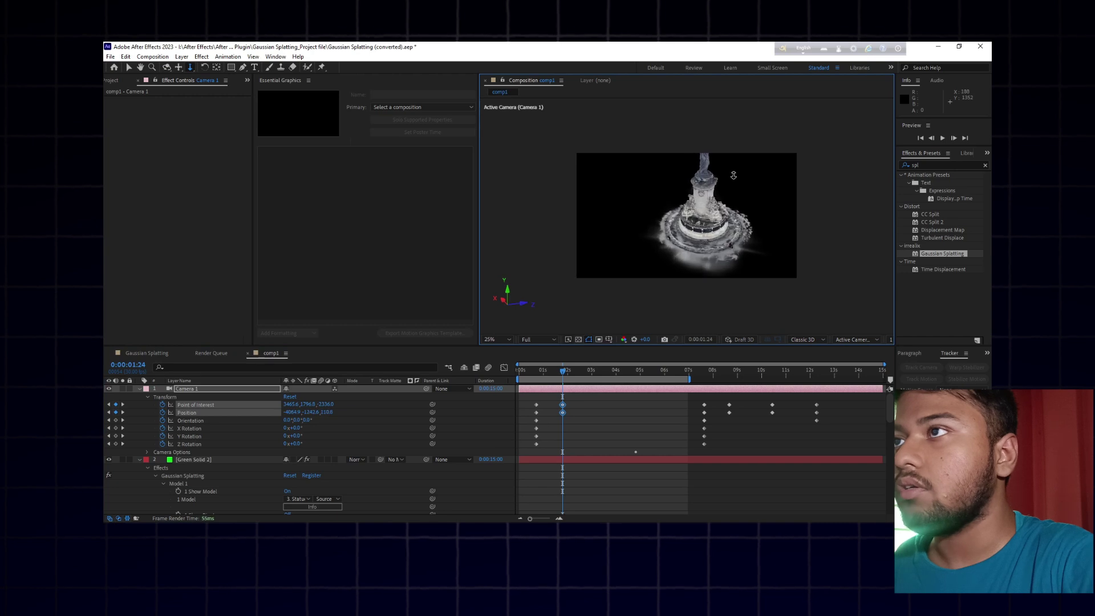
{"action": "left_click", "coordinate": [166, 67]}
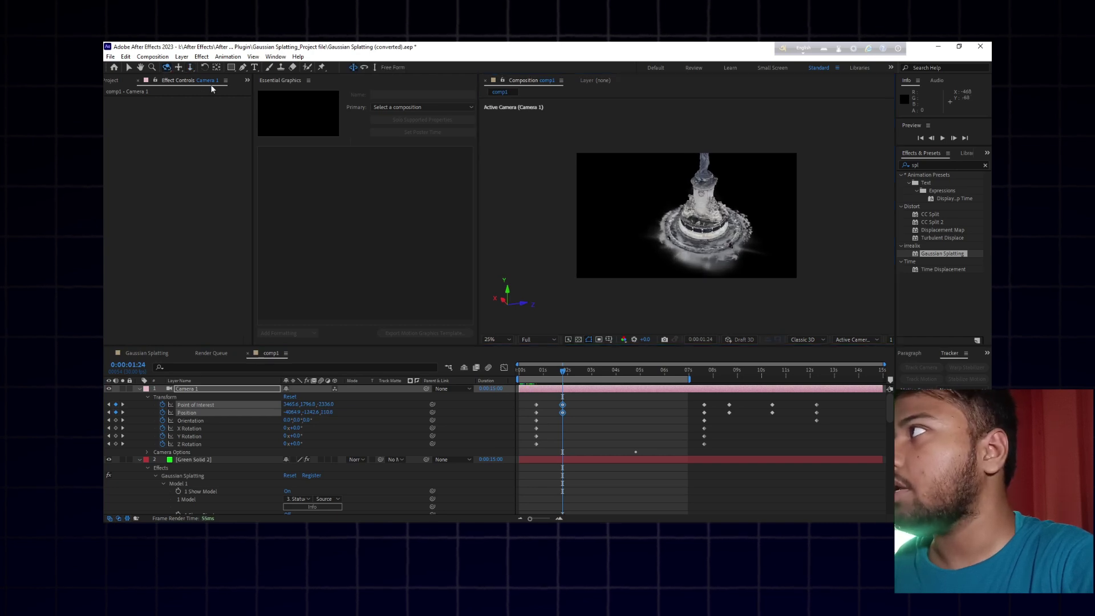
{"action": "mouse_move", "coordinate": [732, 222]}
{"action": "left_mouse_down"}
{"action": "mouse_move", "coordinate": [700, 223]}
{"action": "mouse_move", "coordinate": [714, 222]}
{"action": "left_mouse_up"}
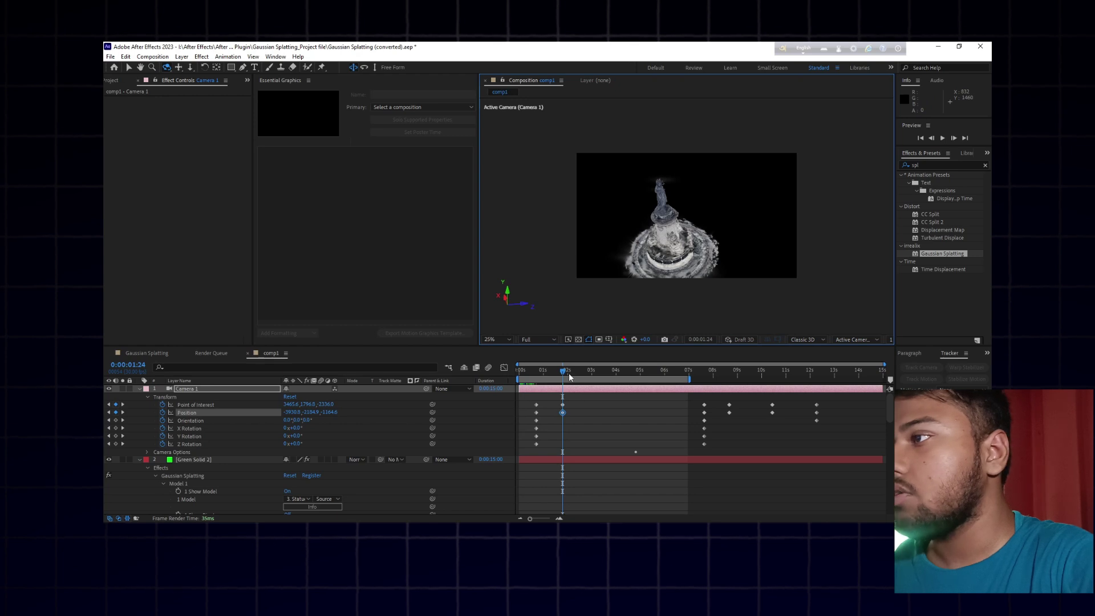
Step: Try to pan and orbit Camera 1 around the statue at 0:00:03:17 to add Point of Interest and Position keyframes
{"action": "left_click_drag", "start_coordinate": [569, 376], "coordinate": [606, 374]}
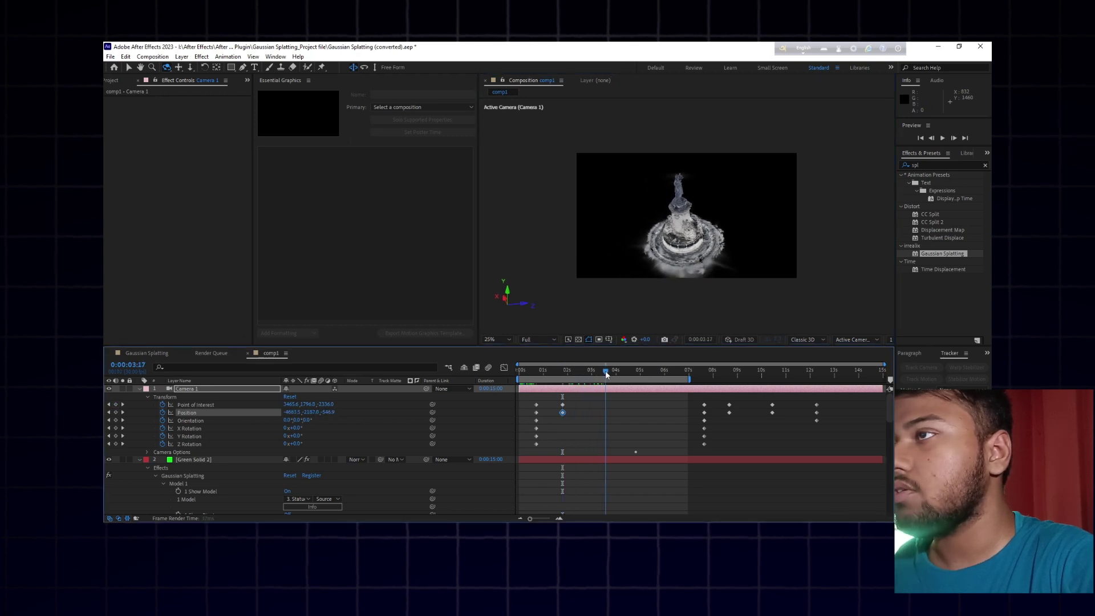
{"action": "left_click", "coordinate": [178, 67]}
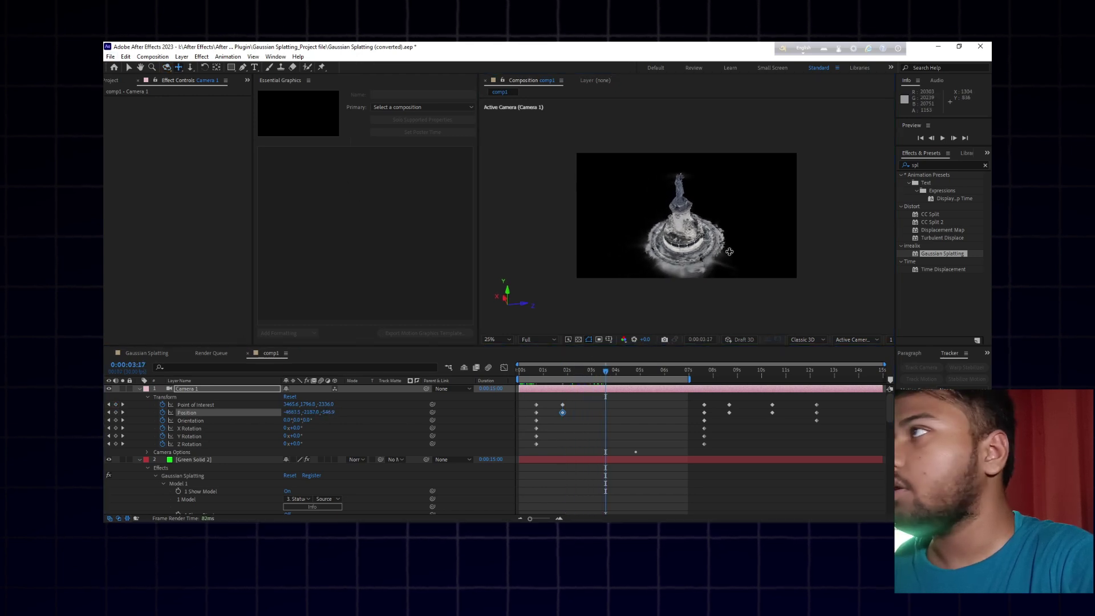
{"action": "mouse_move", "coordinate": [678, 231]}
{"action": "left_mouse_down"}
{"action": "mouse_move", "coordinate": [701, 232]}
{"action": "mouse_move", "coordinate": [692, 232]}
{"action": "left_mouse_up"}
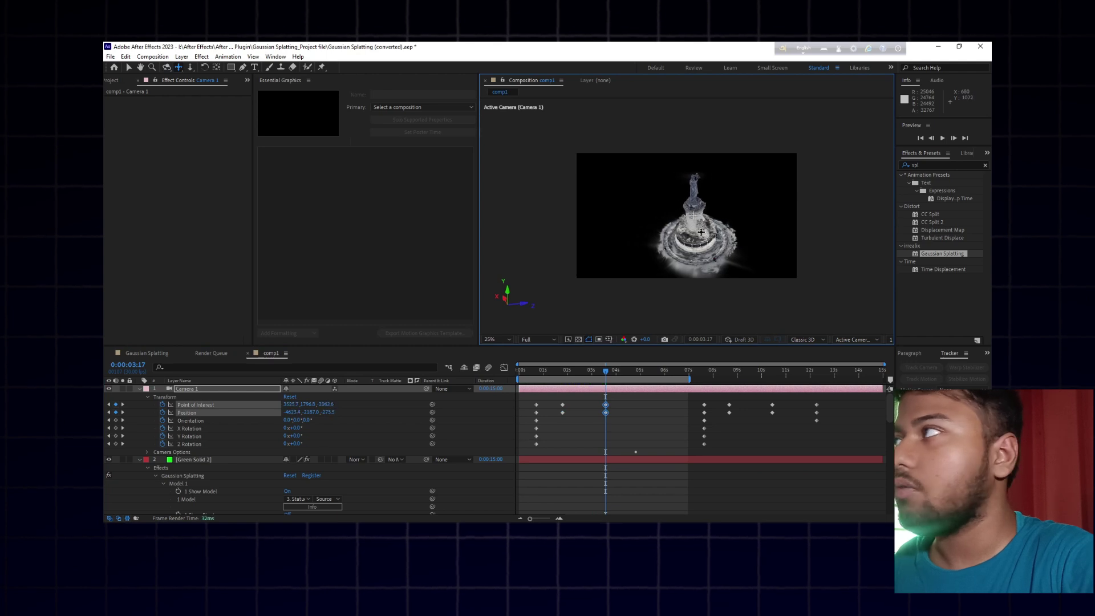
{"action": "left_click", "coordinate": [167, 67]}
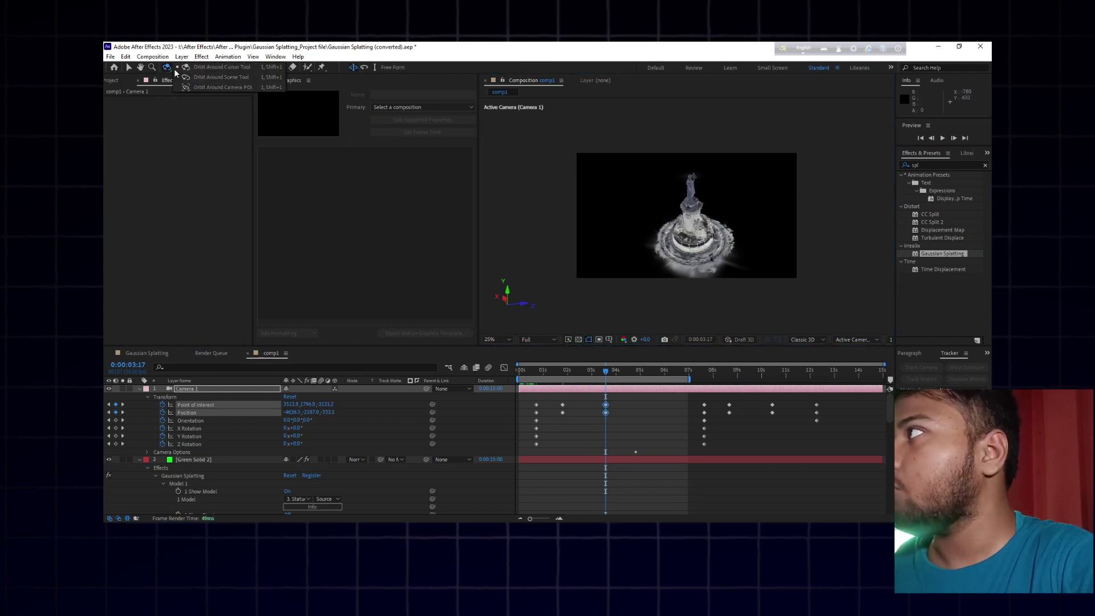
{"action": "left_click_drag", "start_coordinate": [673, 221], "coordinate": [645, 172]}
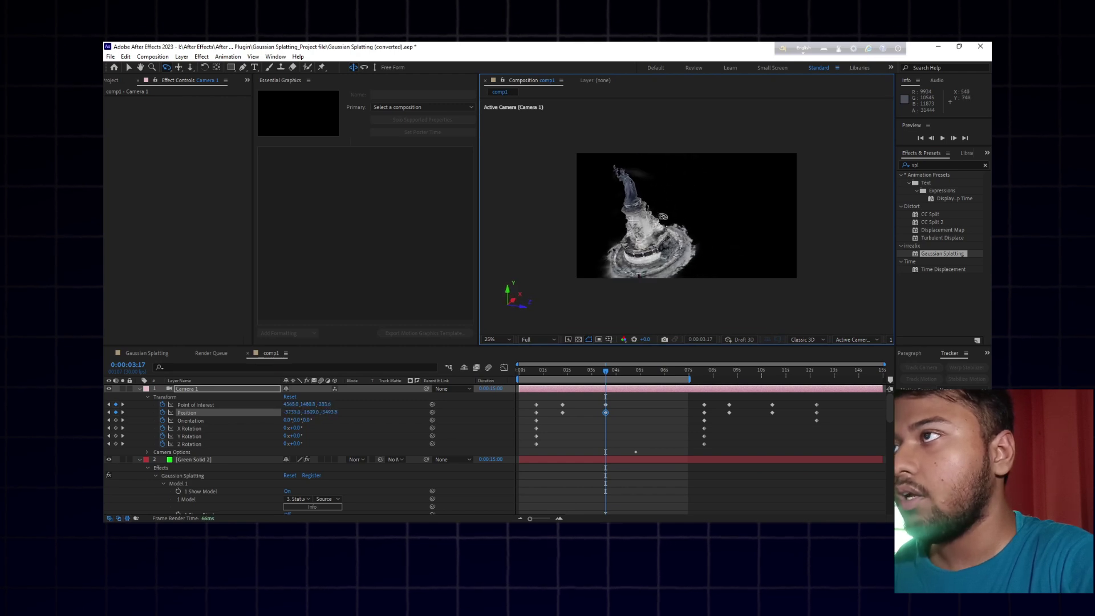
Step: Undo the new camera moves and restore Camera 1's original Transform keyframes to the start of the timeline
{"action": "left_click_drag", "start_coordinate": [606, 365], "coordinate": [605, 394]}
{"action": "key", "text": "ctrl+z"}
{"action": "key", "text": "ctrl+z"}
{"action": "key", "text": "ctrl+z"}
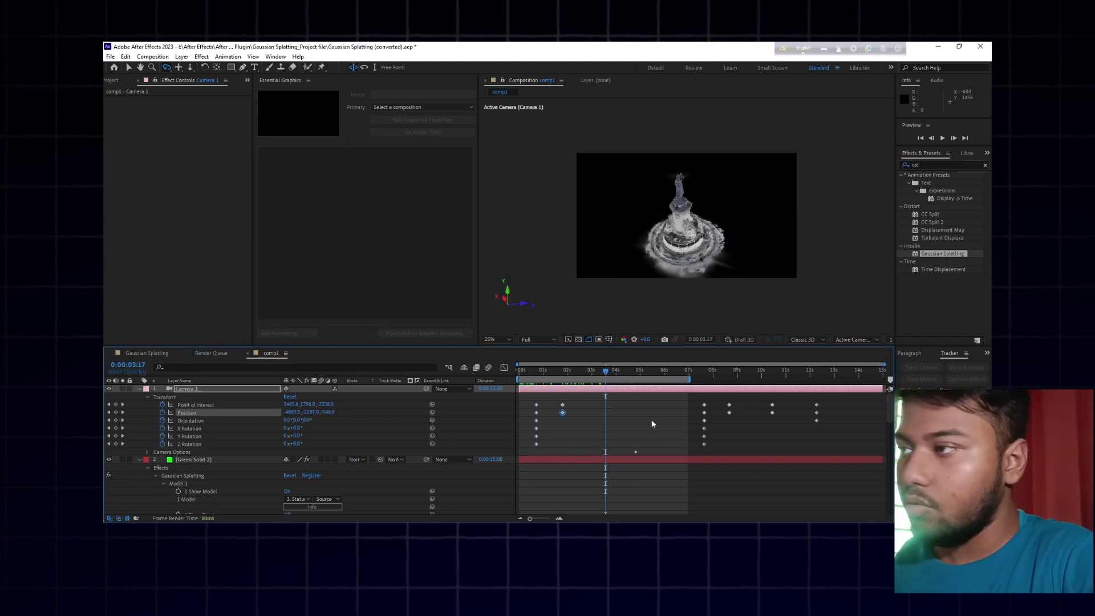
{"action": "key", "text": "ctrl+z"}
{"action": "key", "text": "ctrl+z"}
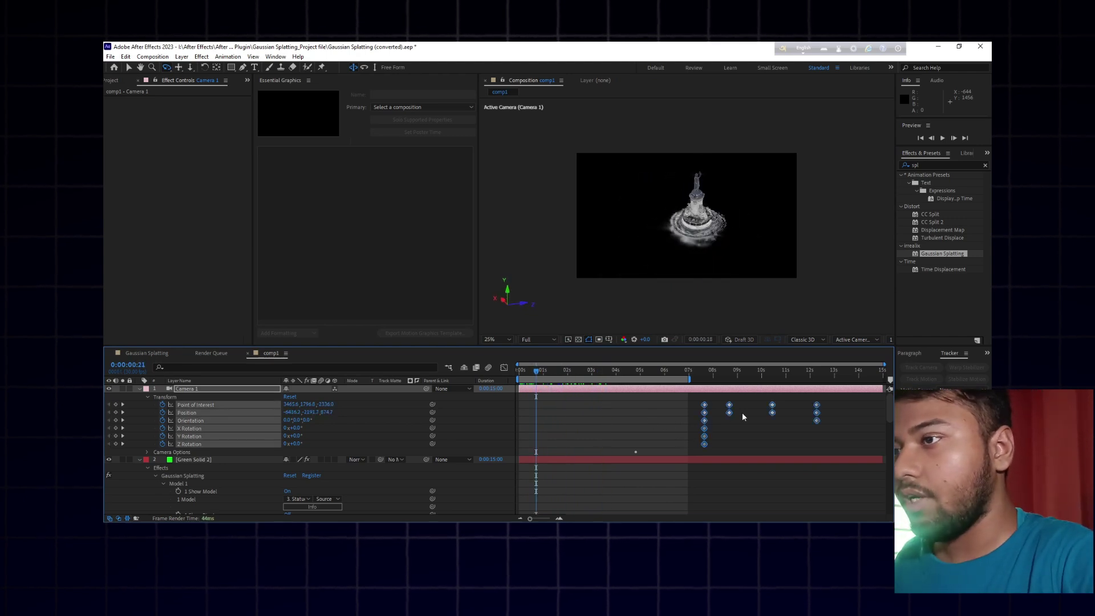
Step: Apply Easy Ease to all of Camera 1's Transform keyframes
{"action": "left_click", "coordinate": [504, 368]}
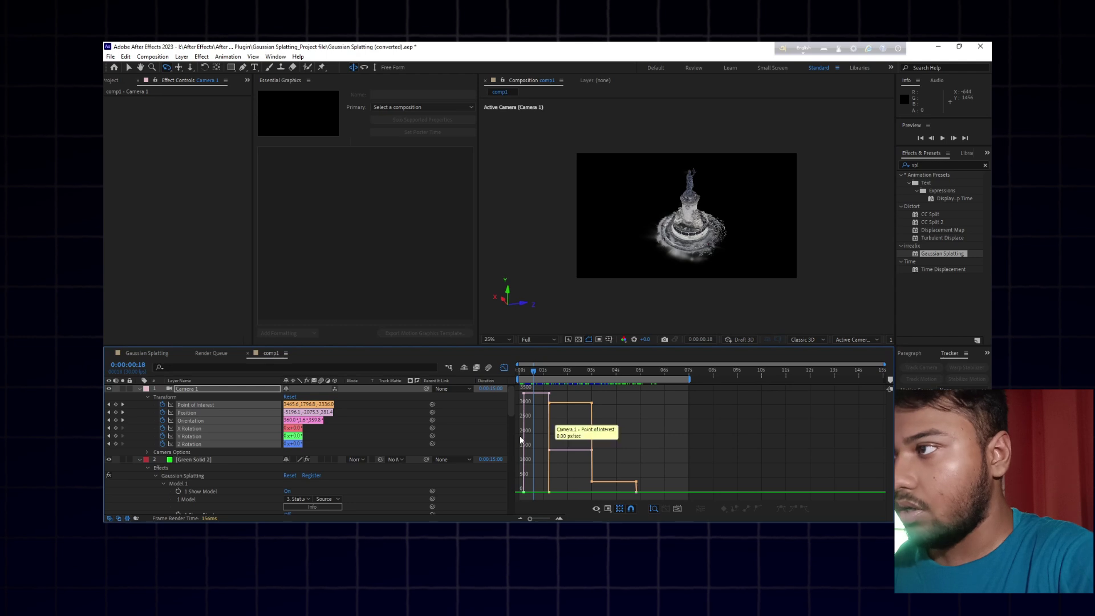
{"action": "left_click", "coordinate": [504, 368]}
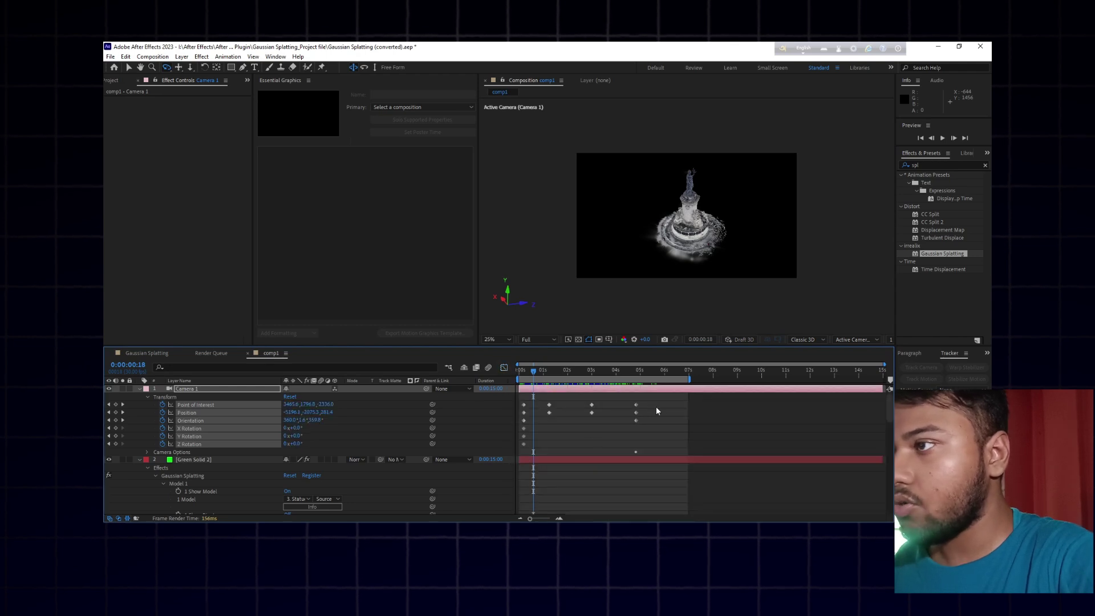
{"action": "left_click_drag", "start_coordinate": [642, 404], "coordinate": [520, 456]}
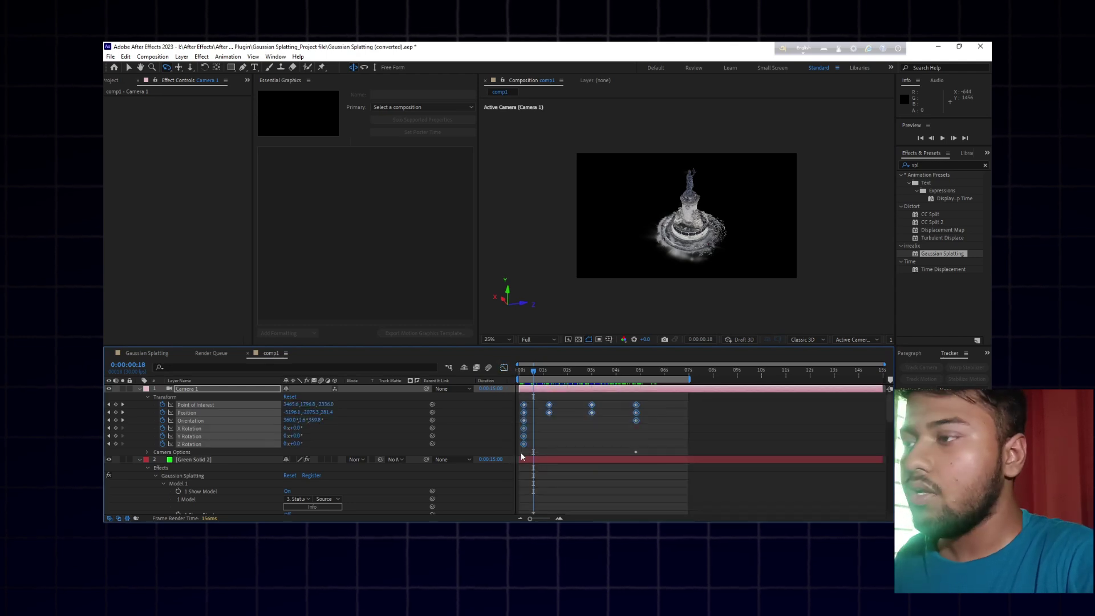
{"action": "key", "text": "F9"}
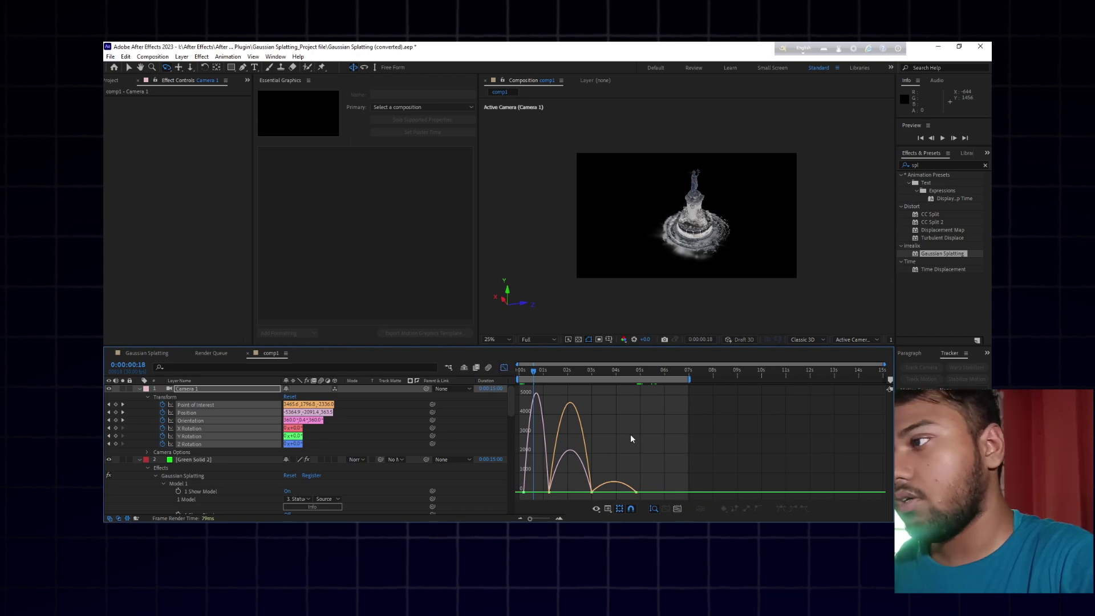
Step: Lengthen the speed graph handles of Camera 1's eased keyframes so the speed peaks sharply midway between them
{"action": "left_click_drag", "start_coordinate": [630, 434], "coordinate": [415, 508]}
{"action": "left_click", "coordinate": [610, 510]}
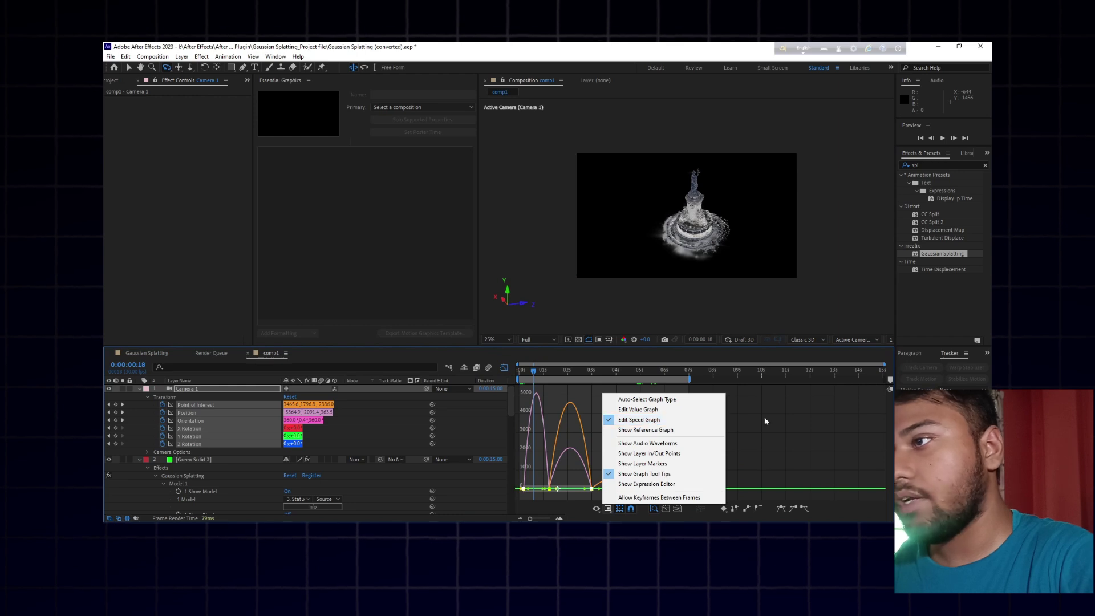
{"action": "key", "text": "Escape"}
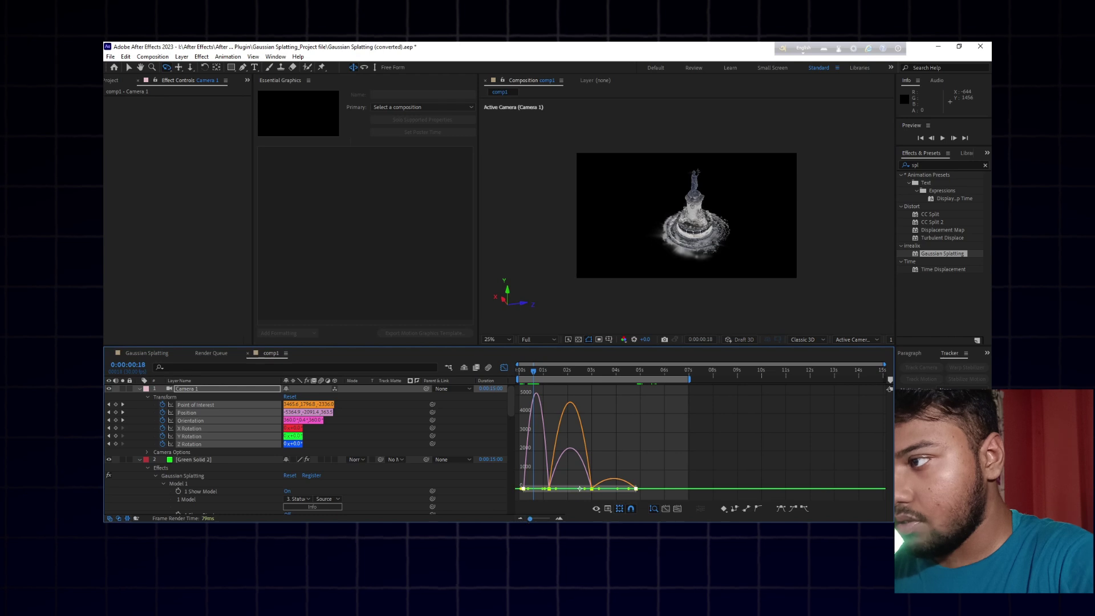
{"action": "left_click", "coordinate": [559, 518]}
{"action": "left_click", "coordinate": [559, 518]}
{"action": "left_click", "coordinate": [559, 519]}
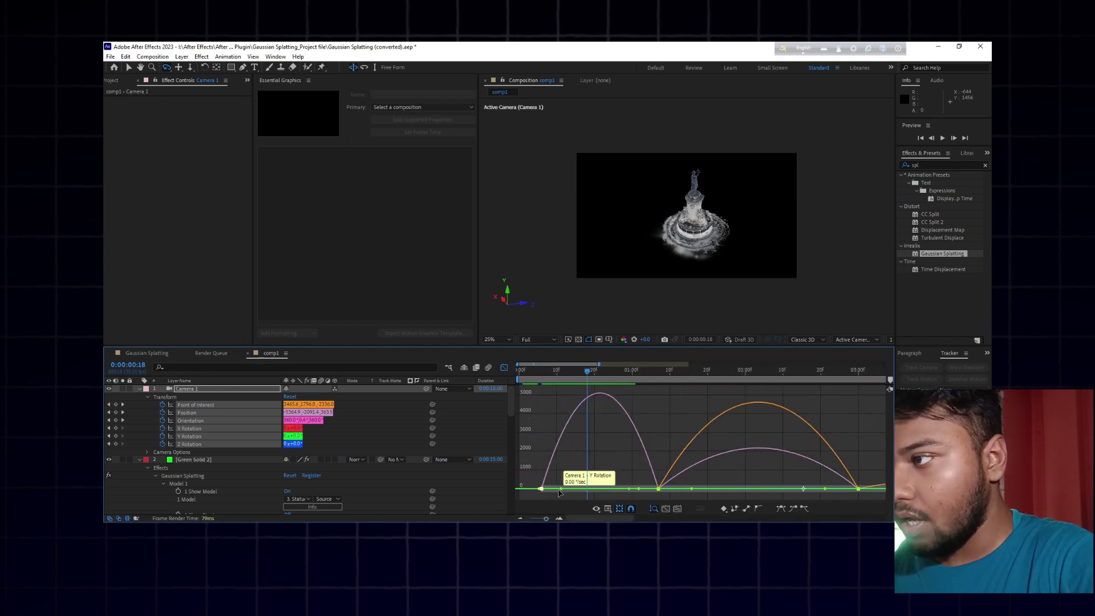
{"action": "left_click_drag", "start_coordinate": [558, 488], "coordinate": [621, 489]}
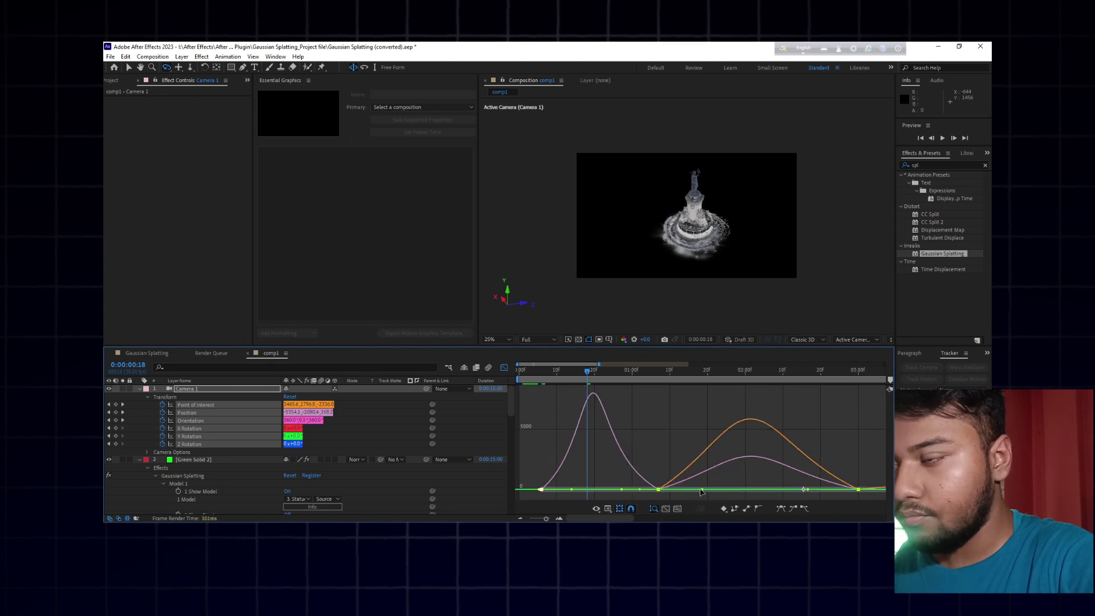
{"action": "left_click_drag", "start_coordinate": [701, 491], "coordinate": [714, 489]}
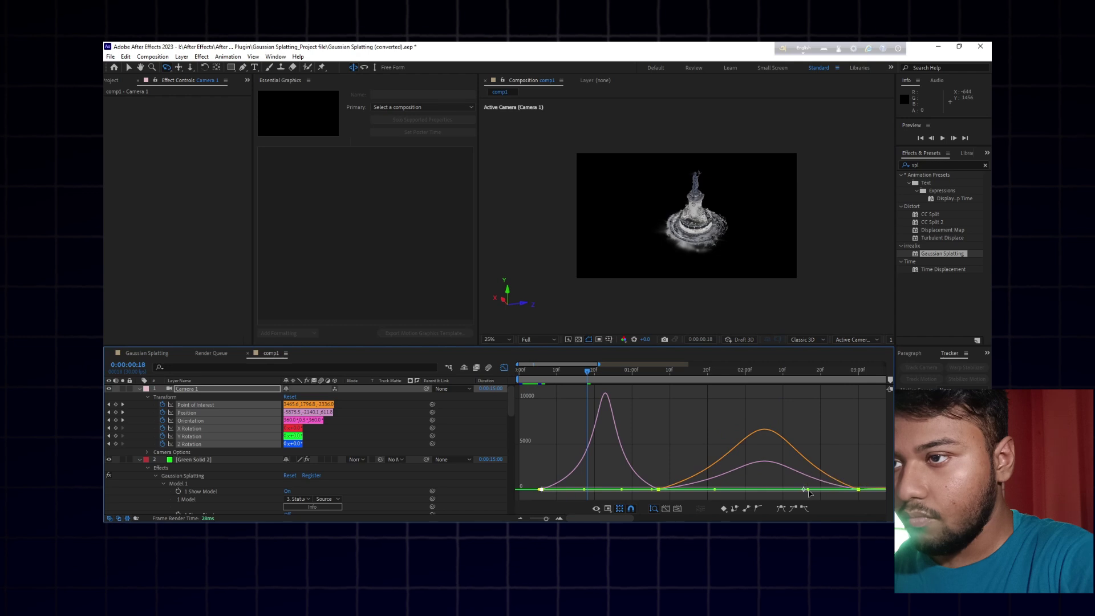
{"action": "left_click_drag", "start_coordinate": [801, 491], "coordinate": [802, 491]}
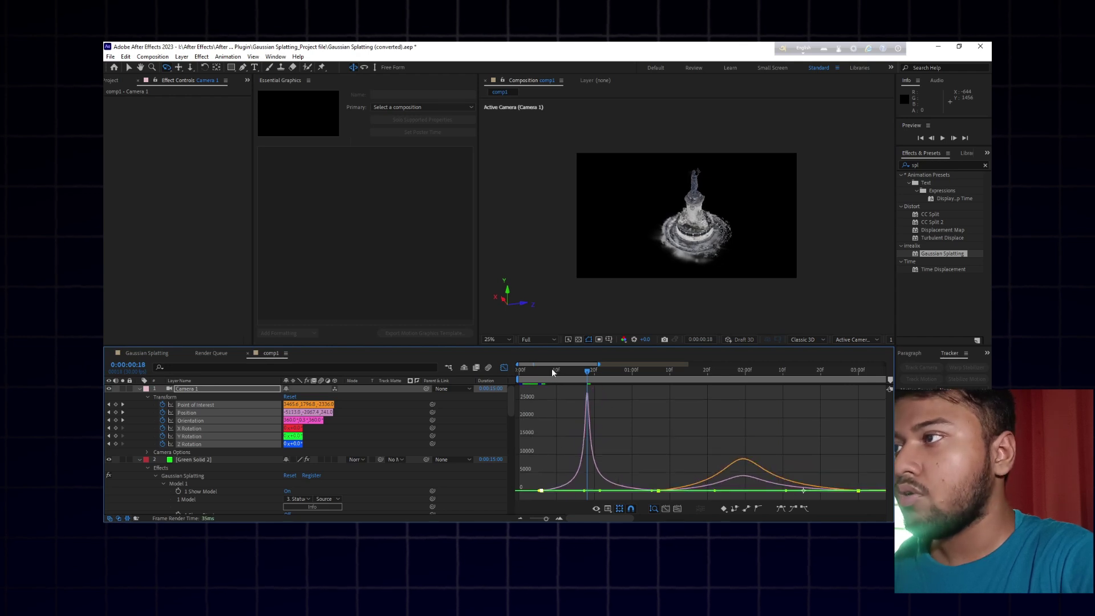
Step: Preview the eased camera movement over the first second, leave the graph view and return to 0:00:00:00
{"action": "left_click_drag", "start_coordinate": [552, 374], "coordinate": [598, 388]}
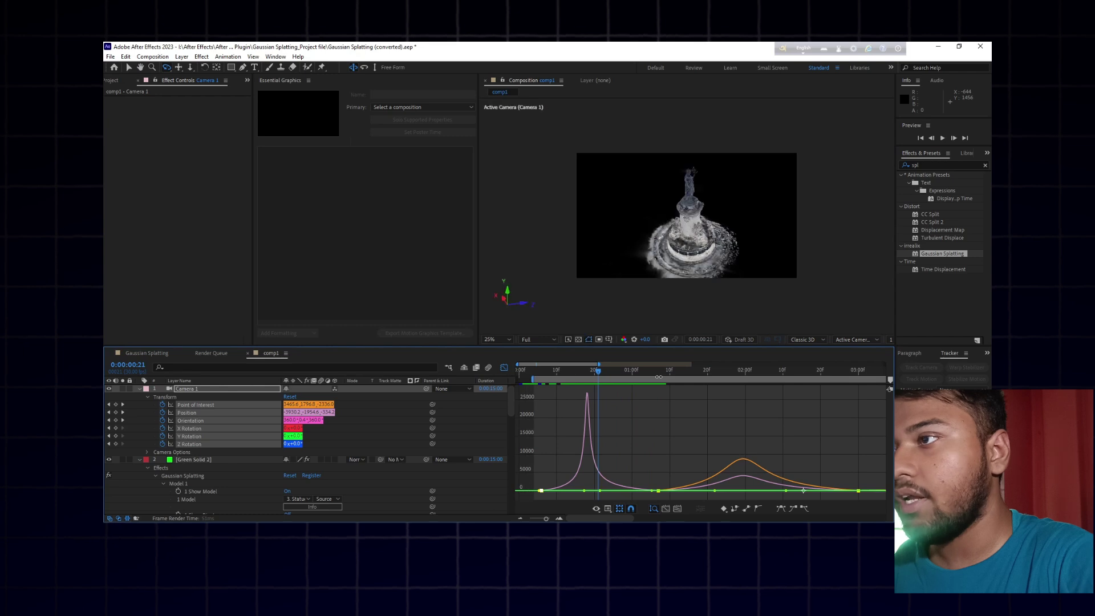
{"action": "left_click_drag", "start_coordinate": [664, 373], "coordinate": [526, 397]}
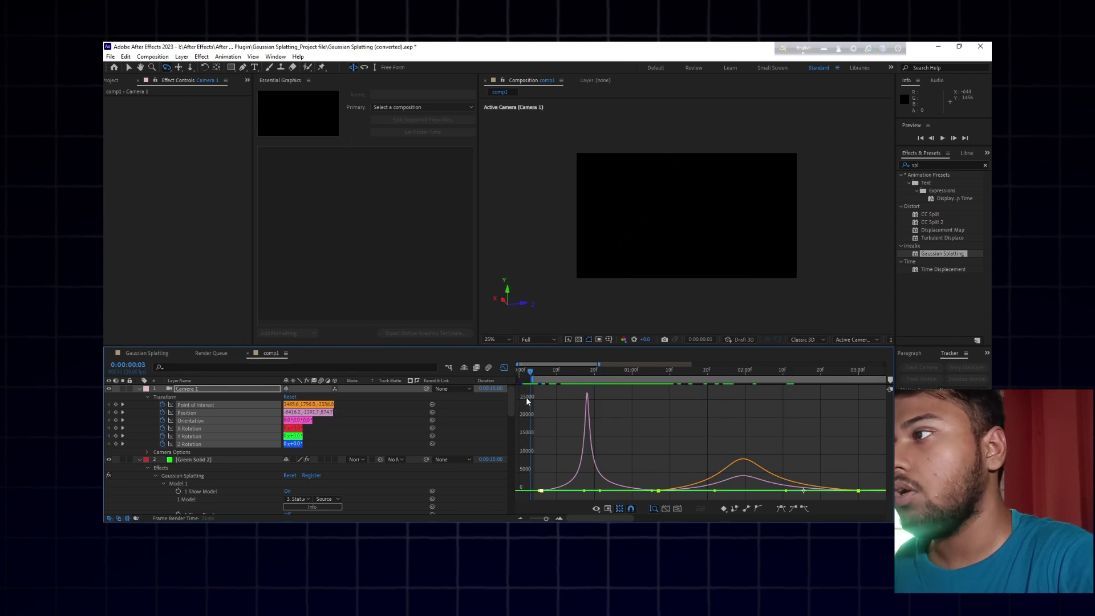
{"action": "left_click", "coordinate": [503, 368]}
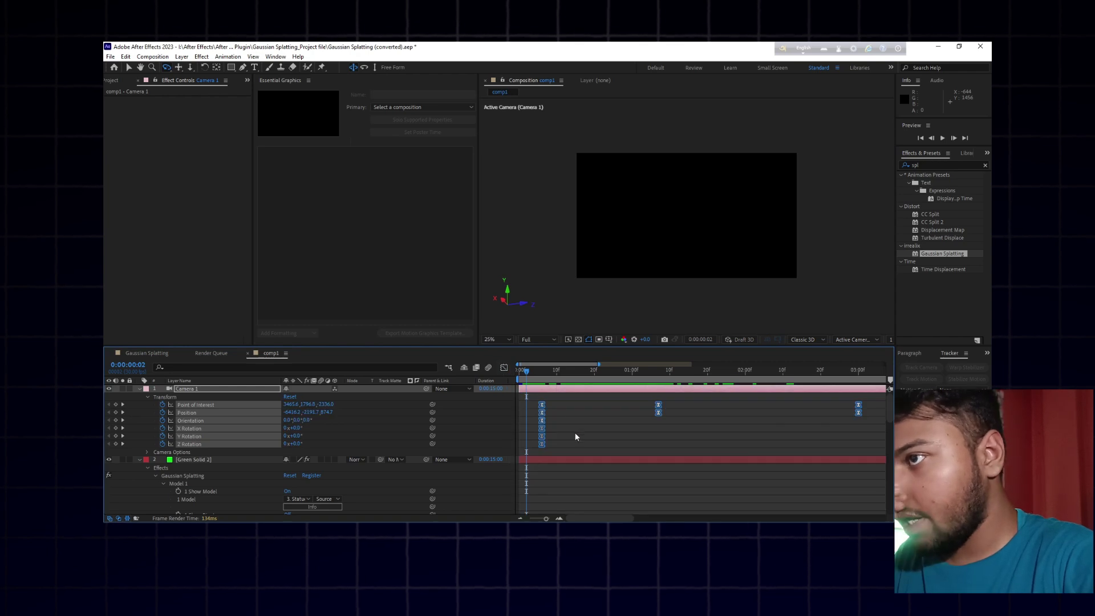
{"action": "left_click_drag", "start_coordinate": [556, 378], "coordinate": [628, 382]}
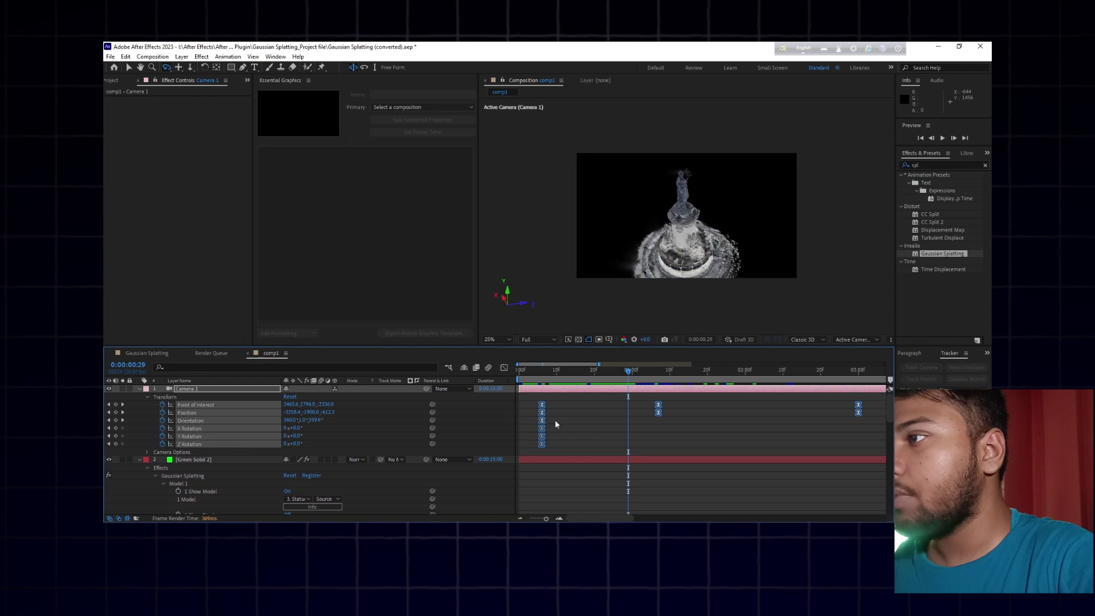
{"action": "left_click_drag", "start_coordinate": [530, 378], "coordinate": [519, 377]}
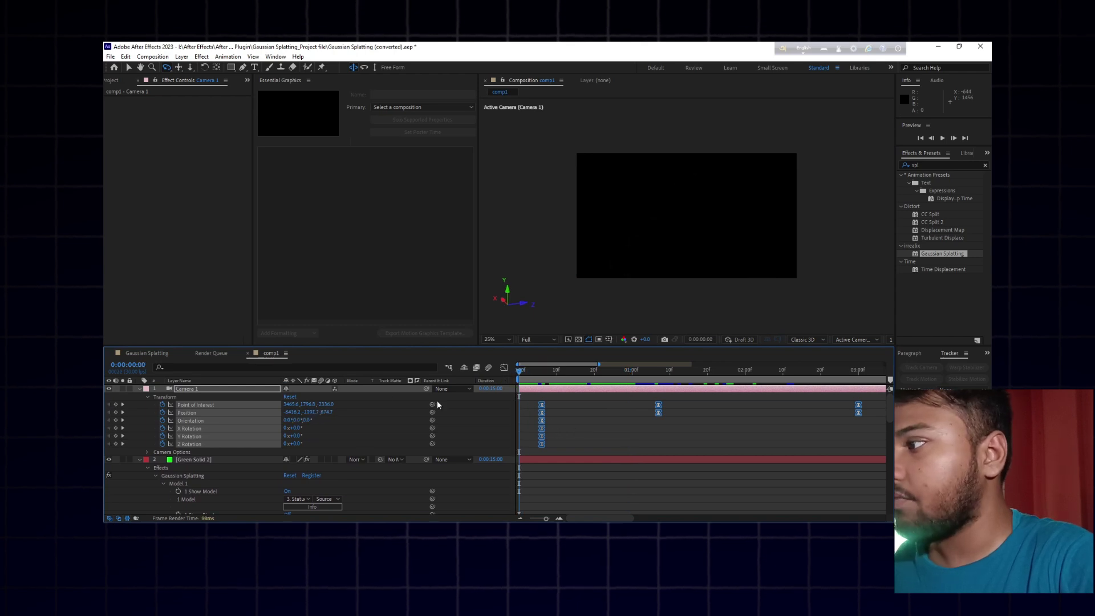
Step: Shift all of Green Solid 2's 1 Scale Shape Size keyframes later so they start at about 0:00:01:10
{"action": "scroll", "coordinate": [214, 443], "scroll_direction": "down", "scroll_amount": 3}
{"action": "left_click", "coordinate": [211, 435]}
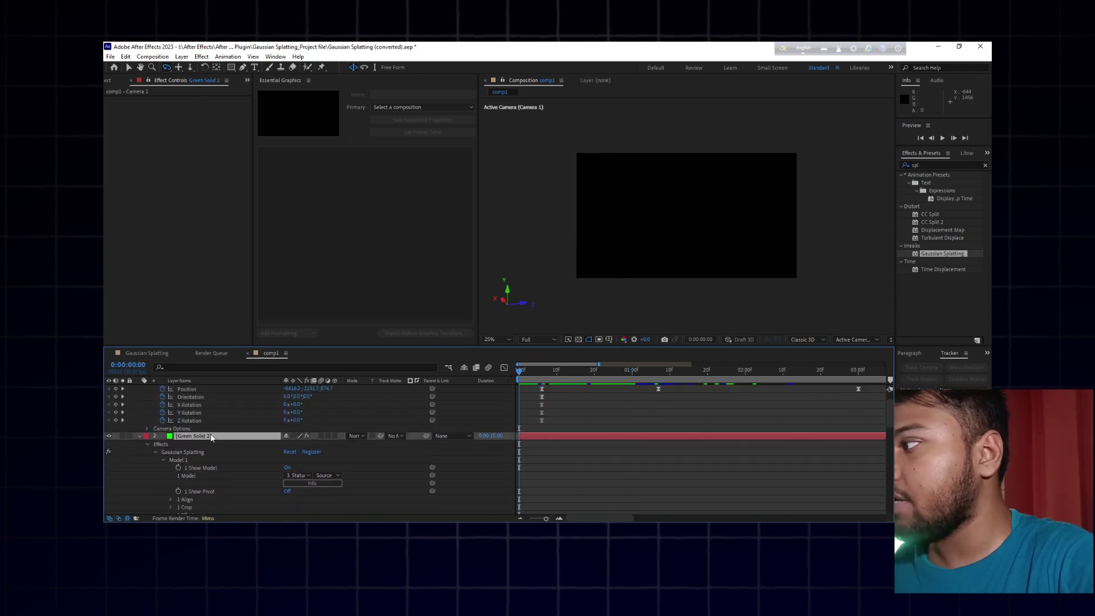
{"action": "scroll", "coordinate": [212, 439], "scroll_direction": "down", "scroll_amount": 5}
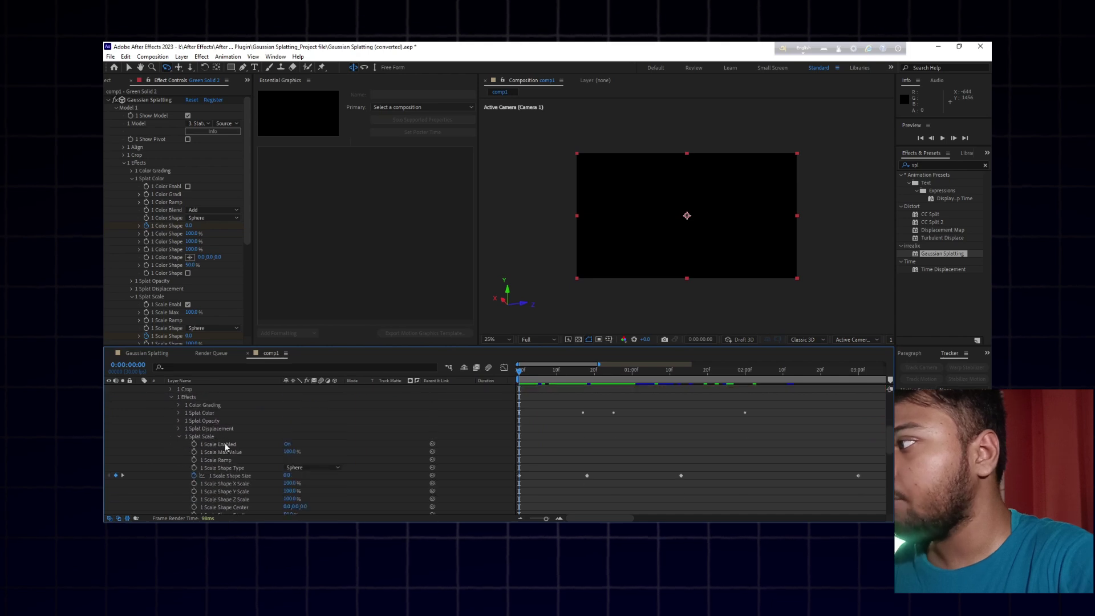
{"action": "scroll", "coordinate": [224, 444], "scroll_direction": "down", "scroll_amount": 3}
{"action": "scroll", "coordinate": [214, 429], "scroll_direction": "up", "scroll_amount": 5}
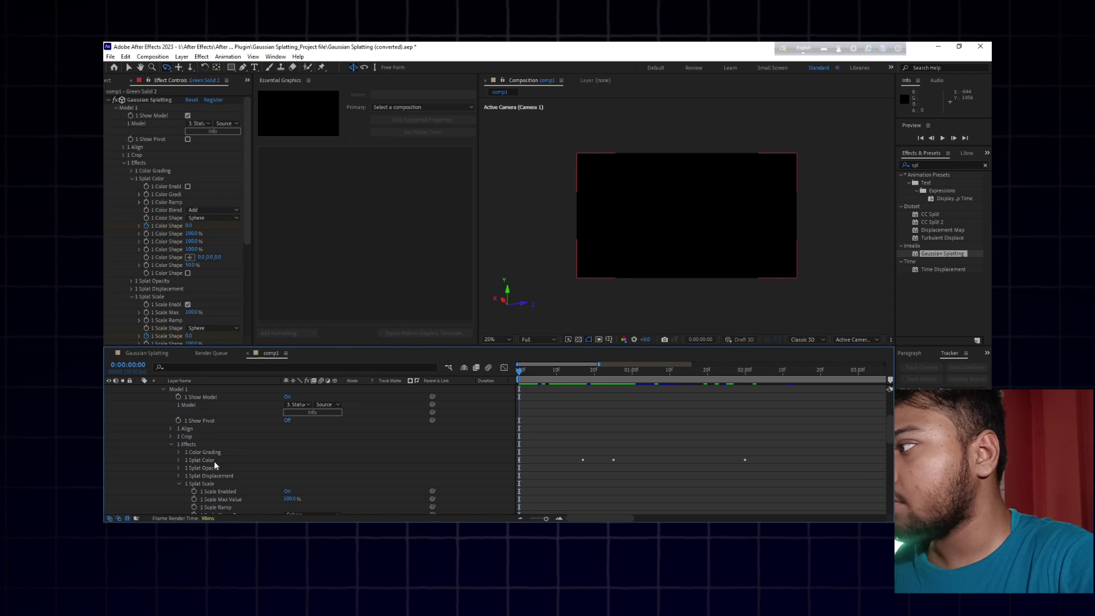
{"action": "scroll", "coordinate": [214, 461], "scroll_direction": "down", "scroll_amount": 3}
{"action": "scroll", "coordinate": [219, 438], "scroll_direction": "down", "scroll_amount": 2}
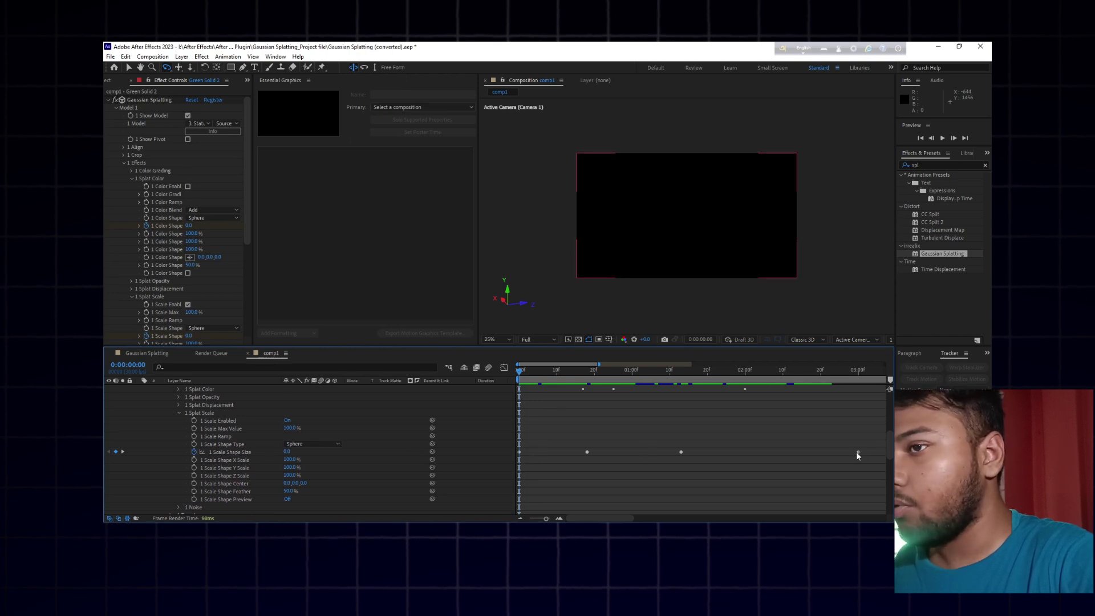
{"action": "left_click_drag", "start_coordinate": [865, 444], "coordinate": [597, 452]}
{"action": "left_click_drag", "start_coordinate": [666, 452], "coordinate": [738, 451]}
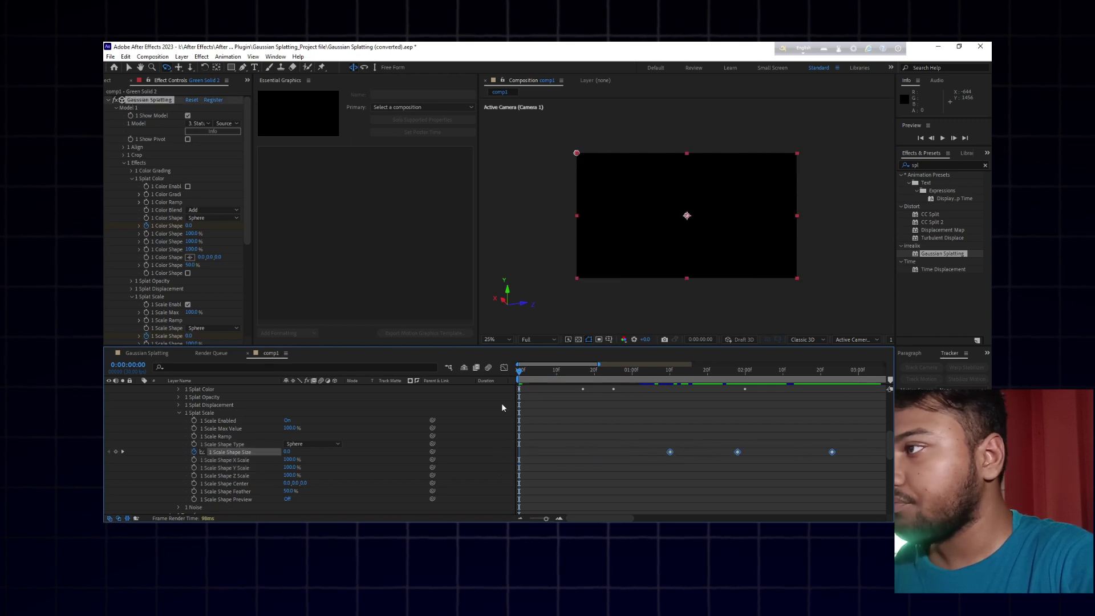
Step: Keyframe 1 Scale Shape Size at 0:00:00:00 and raise it at 0:00:00:08 until the statue is revealed
{"action": "left_click", "coordinate": [116, 452]}
{"action": "left_click", "coordinate": [544, 375]}
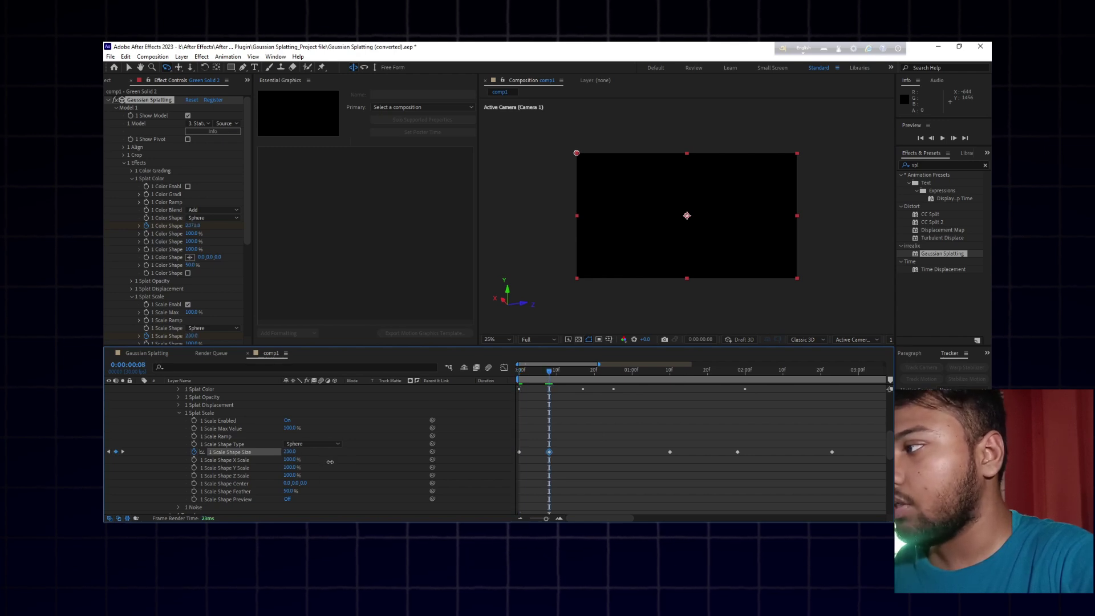
{"action": "left_click_drag", "start_coordinate": [479, 464], "coordinate": [546, 463]}
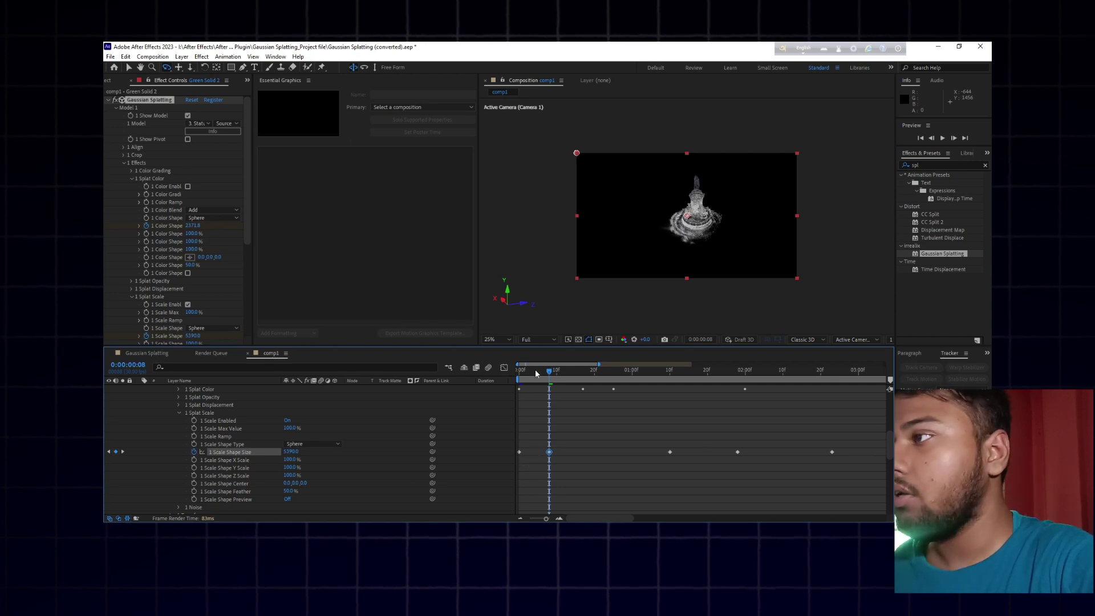
Step: Preview the new splat reveal, then undo the 1 Scale Shape Size keyframe changes back to the original timing
{"action": "left_click", "coordinate": [535, 374]}
{"action": "mouse_move", "coordinate": [542, 379]}
{"action": "left_mouse_down"}
{"action": "mouse_move", "coordinate": [575, 382]}
{"action": "mouse_move", "coordinate": [564, 379]}
{"action": "left_mouse_up"}
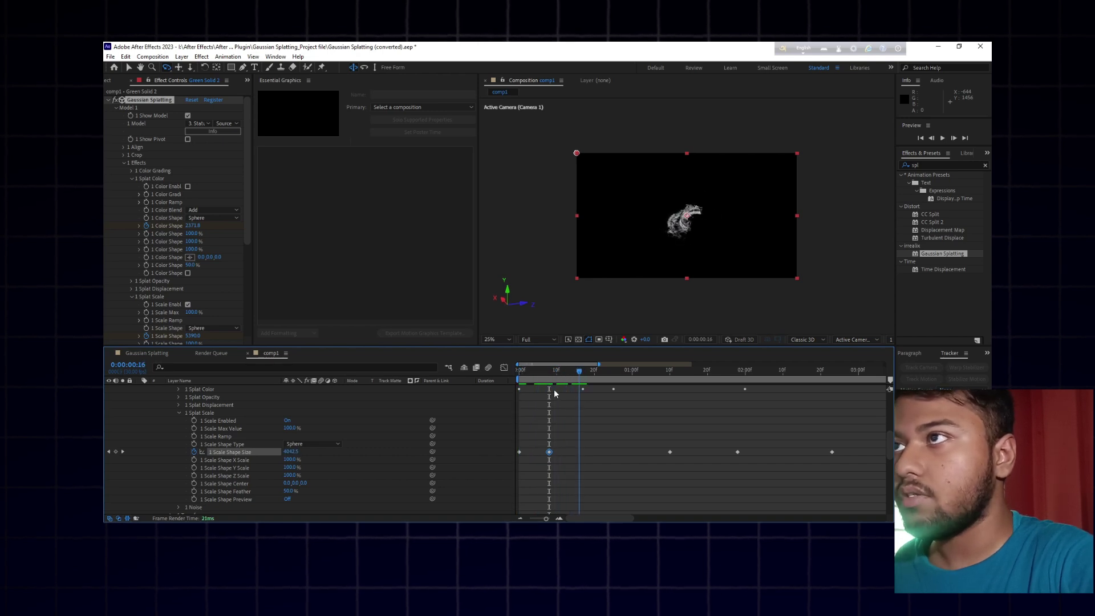
{"action": "left_click", "coordinate": [553, 377]}
{"action": "key", "text": "Home"}
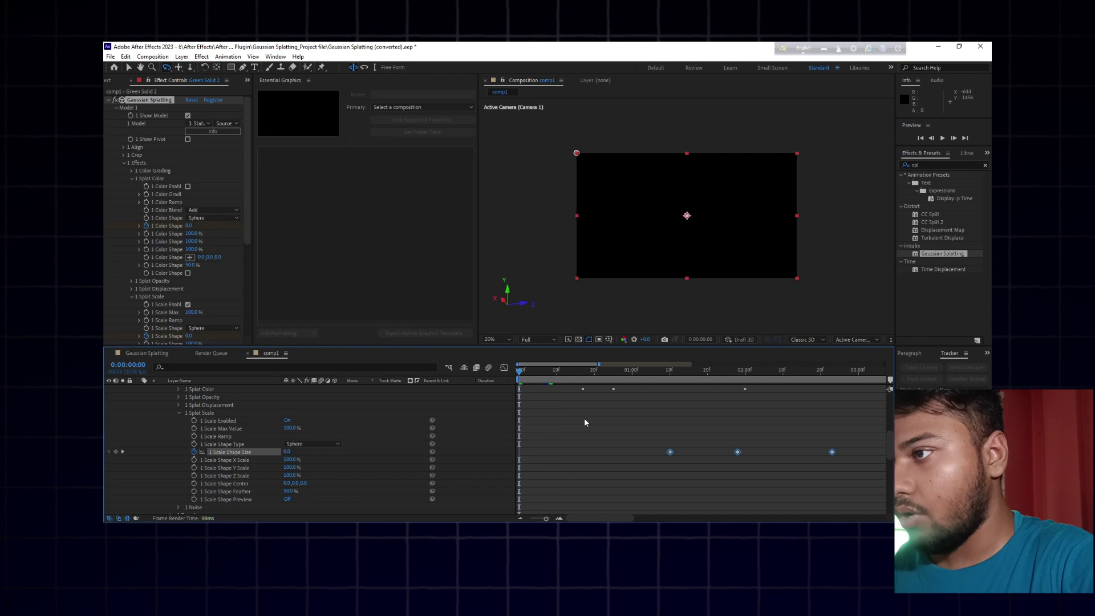
{"action": "key", "text": "ctrl+z"}
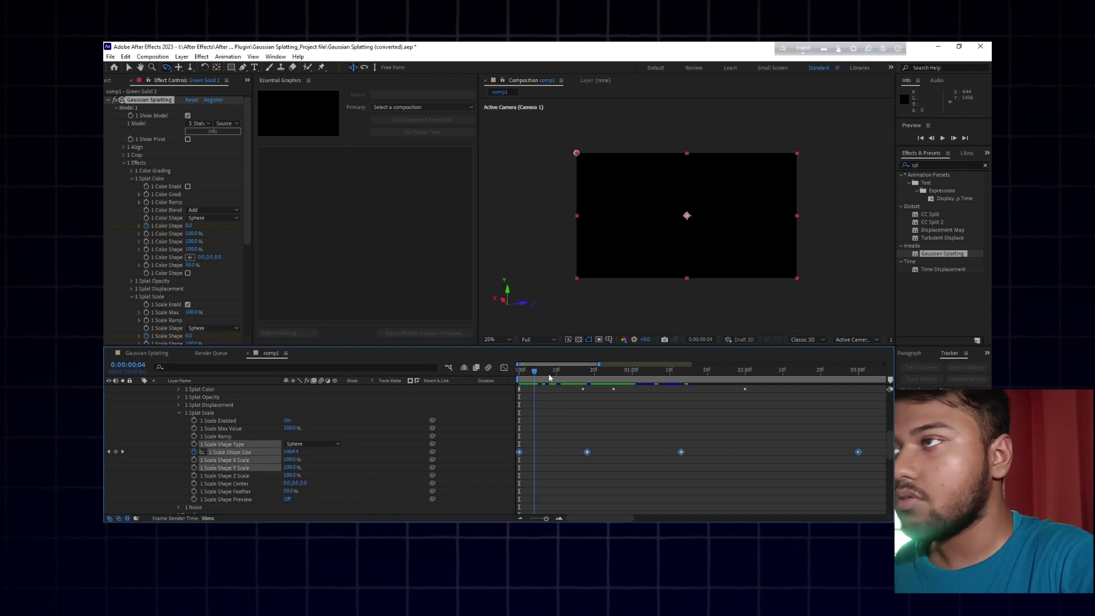
Step: Scrub to 0:00:01:06, expand Model 1's Noise group and examine Green Solid 2's Splat Scale and Noise settings
{"action": "left_click_drag", "start_coordinate": [564, 378], "coordinate": [658, 413]}
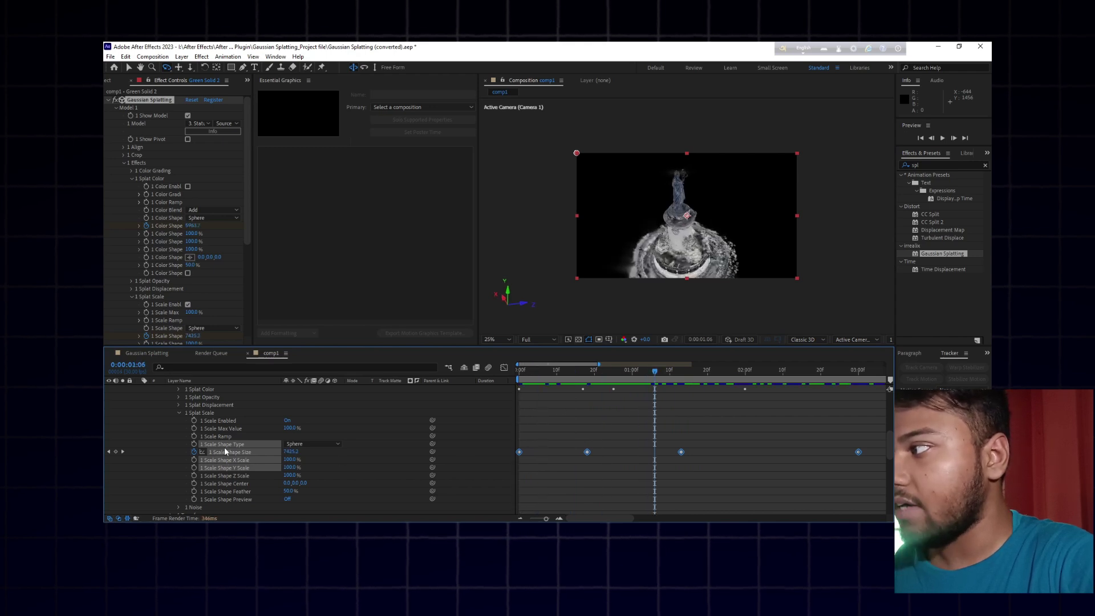
{"action": "scroll", "coordinate": [232, 453], "scroll_direction": "down", "scroll_amount": 5}
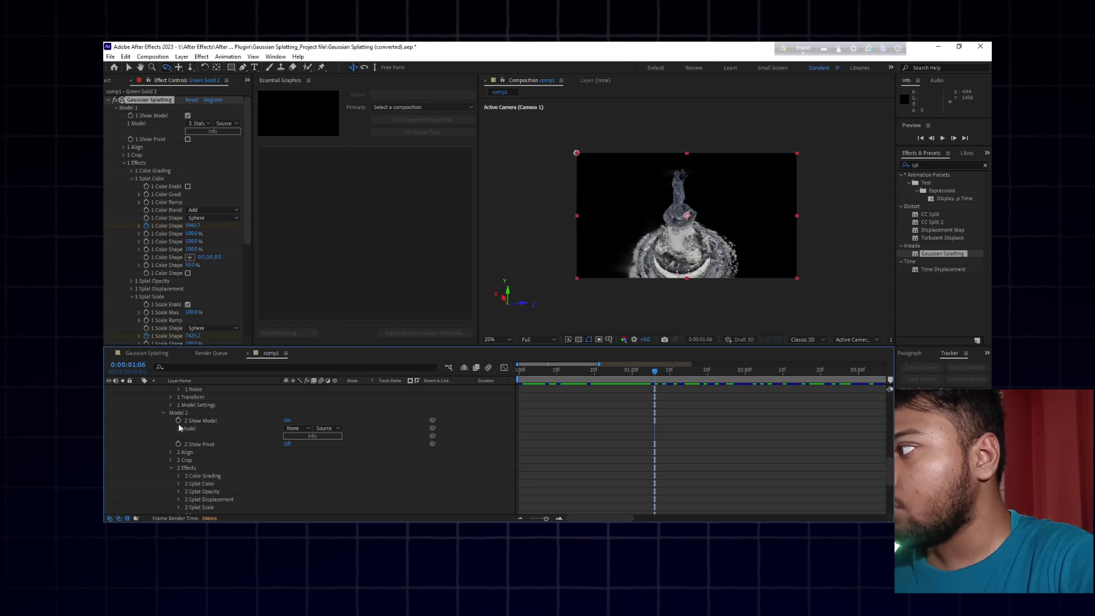
{"action": "scroll", "coordinate": [179, 428], "scroll_direction": "up", "scroll_amount": 2}
{"action": "left_click", "coordinate": [178, 436]}
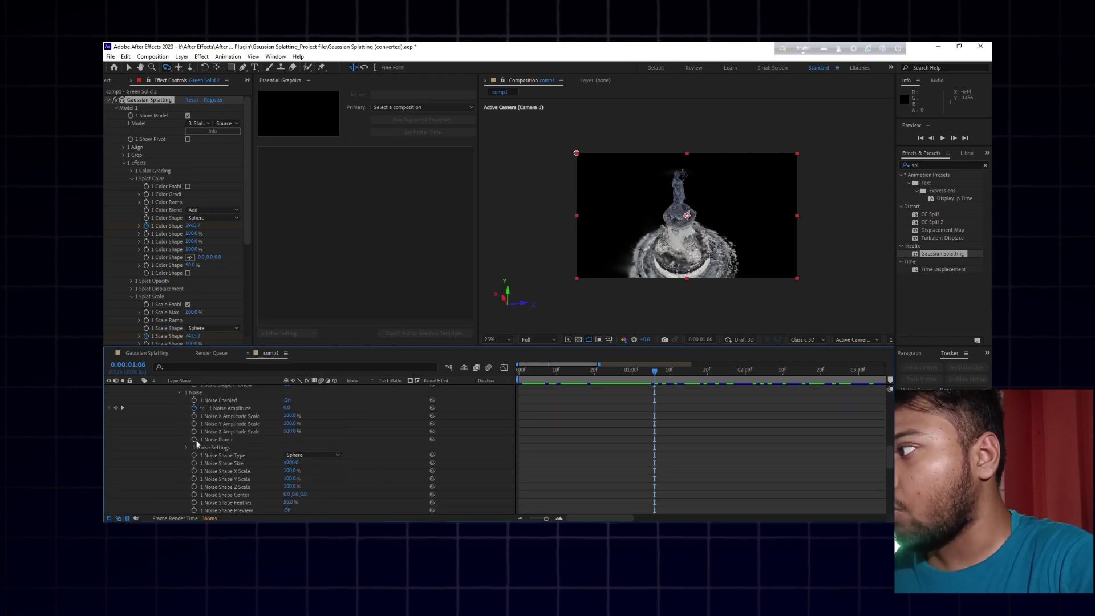
{"action": "scroll", "coordinate": [528, 401], "scroll_direction": "down", "scroll_amount": 1}
{"action": "scroll", "coordinate": [166, 484], "scroll_direction": "up", "scroll_amount": 5}
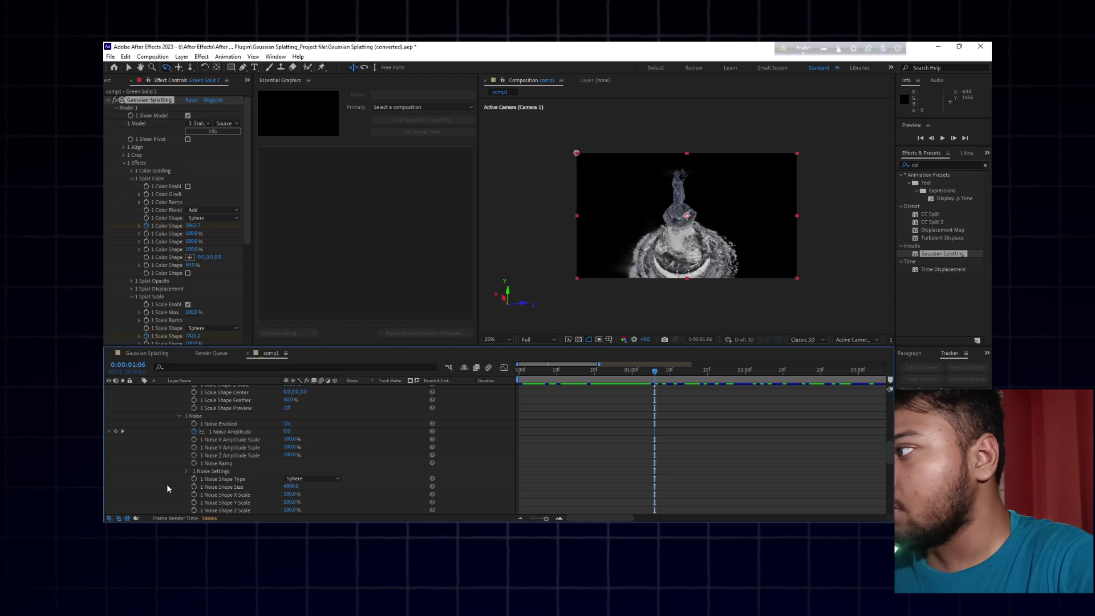
{"action": "left_click_drag", "start_coordinate": [225, 460], "coordinate": [241, 478]}
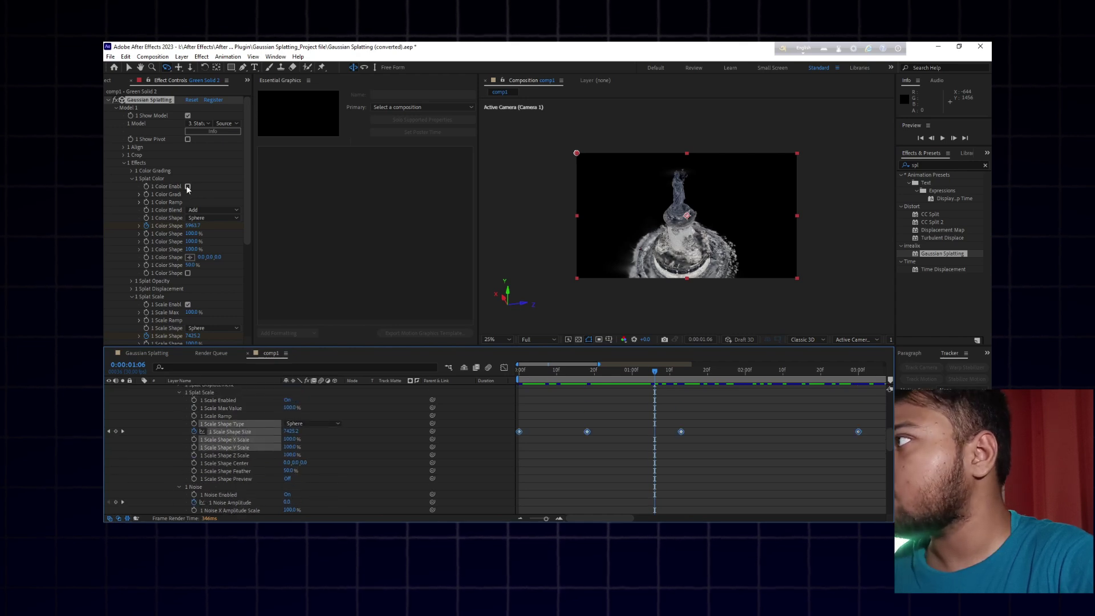
{"action": "scroll", "coordinate": [186, 207], "scroll_direction": "down", "scroll_amount": 2}
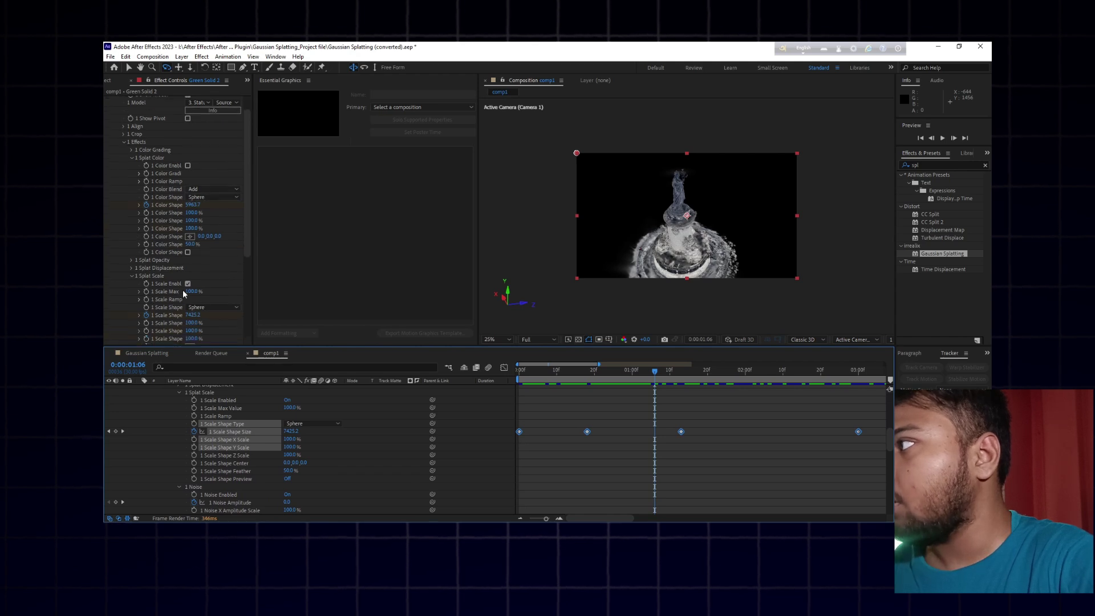
{"action": "scroll", "coordinate": [181, 299], "scroll_direction": "down", "scroll_amount": 5}
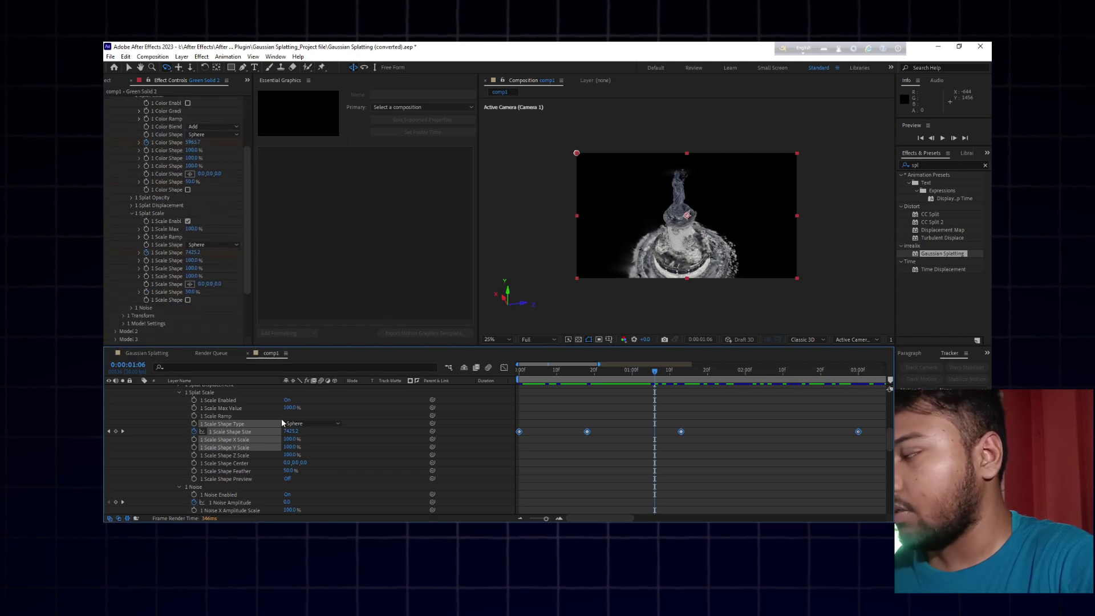
{"action": "scroll", "coordinate": [541, 436], "scroll_direction": "down", "scroll_amount": 4}
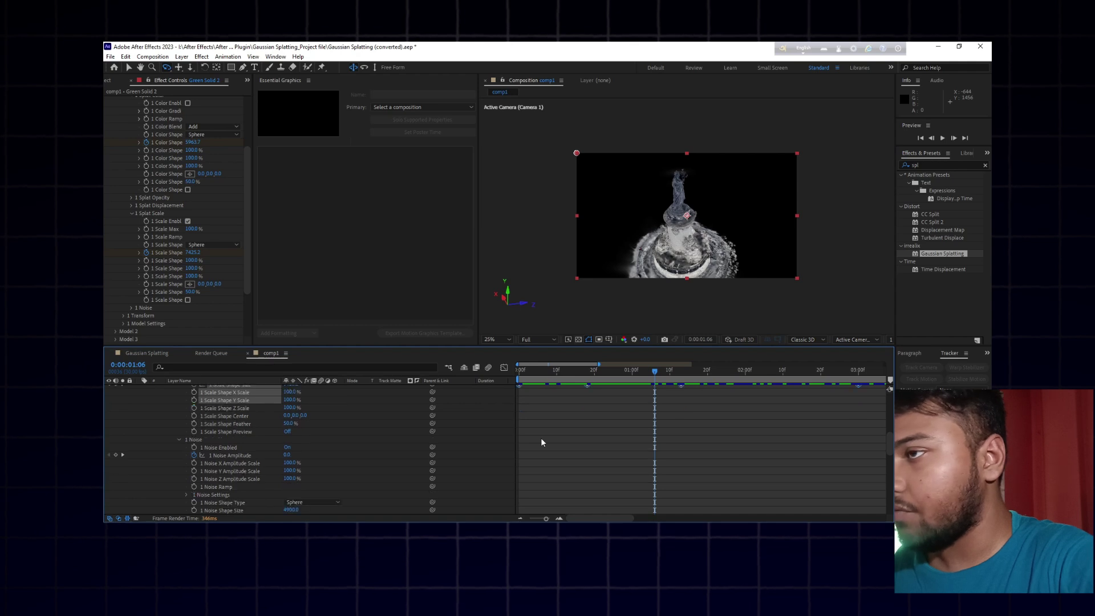
{"action": "scroll", "coordinate": [534, 471], "scroll_direction": "down", "scroll_amount": 6}
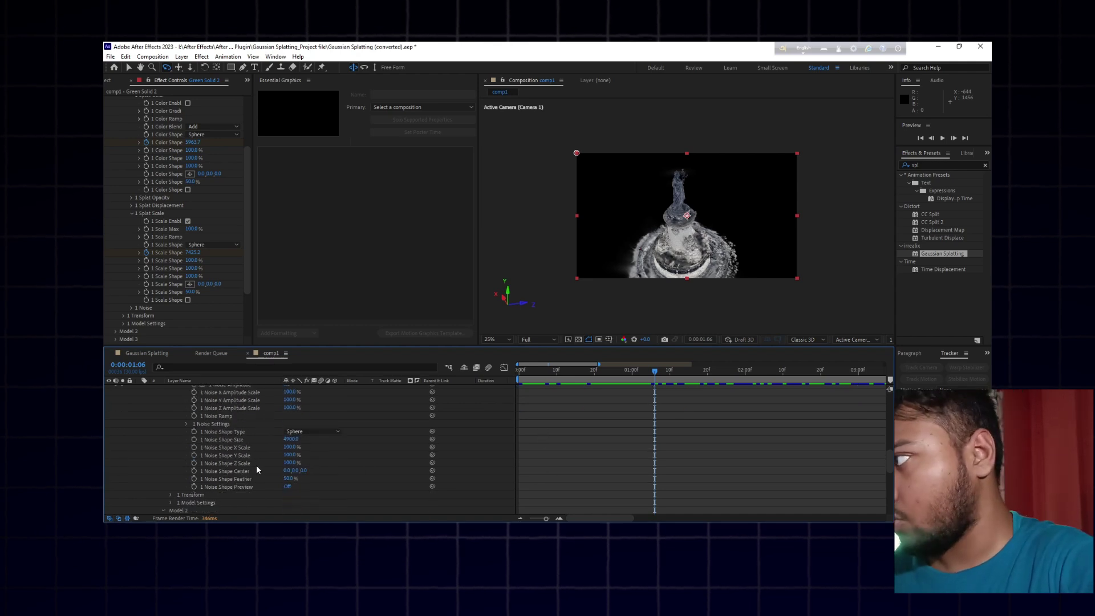
{"action": "scroll", "coordinate": [231, 457], "scroll_direction": "up", "scroll_amount": 6}
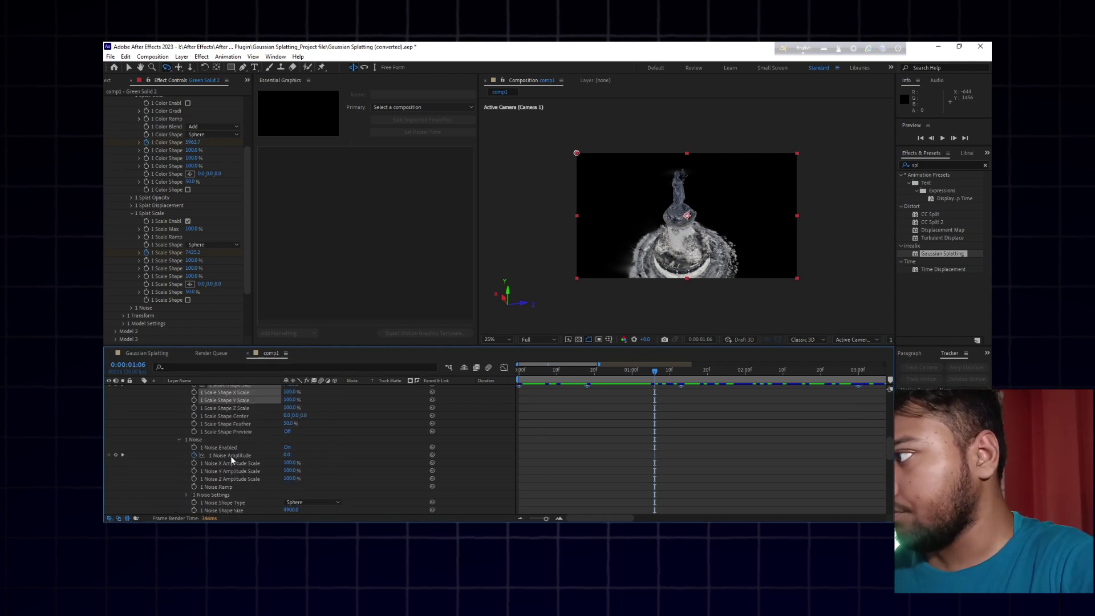
Step: Scrub the splat reveal from the start of the composition to 0:00:00:22
{"action": "left_click", "coordinate": [522, 372]}
{"action": "left_click", "coordinate": [548, 372]}
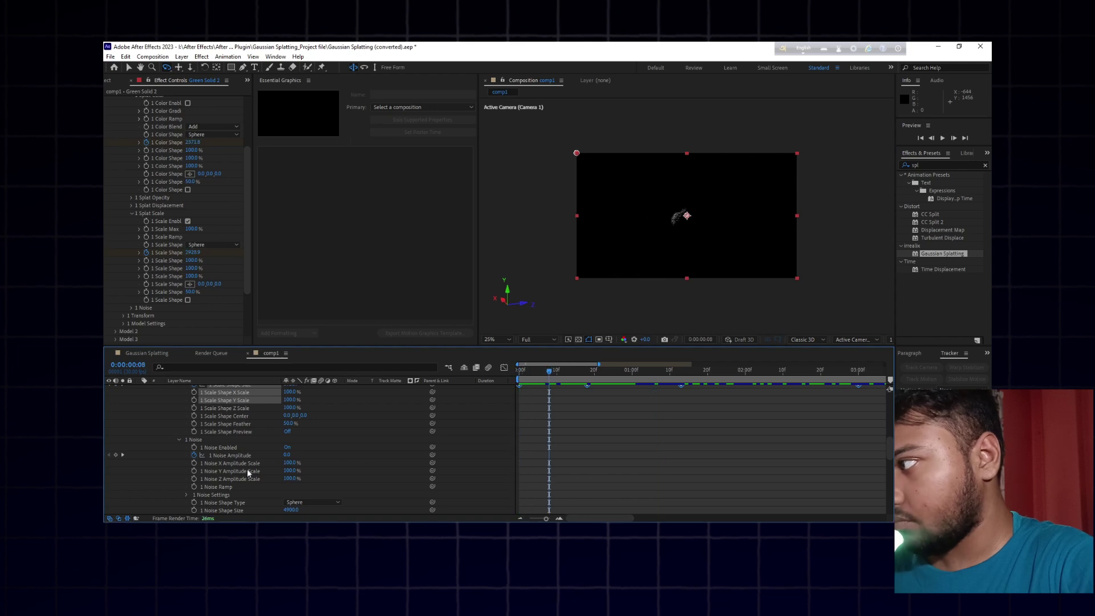
{"action": "left_click", "coordinate": [581, 376]}
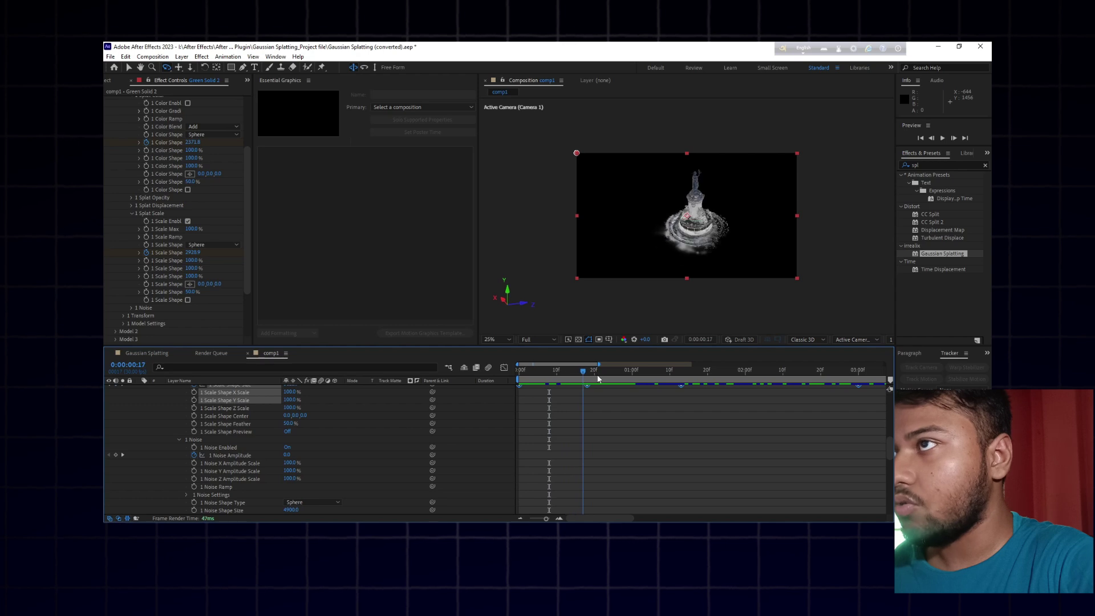
{"action": "left_click", "coordinate": [601, 374]}
{"action": "scroll", "coordinate": [614, 480], "scroll_direction": "up", "scroll_amount": 3}
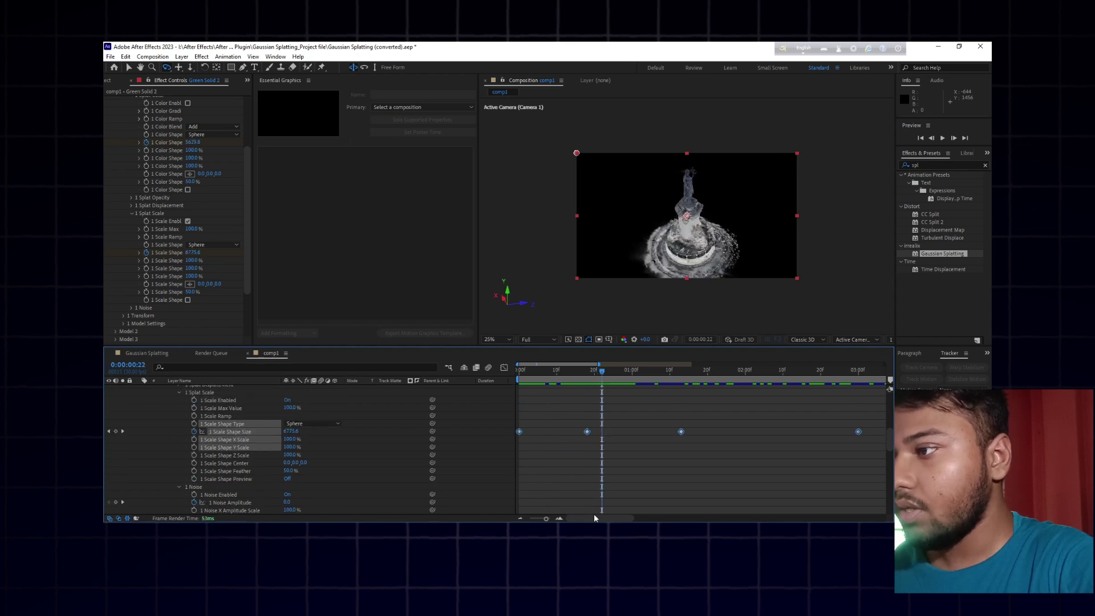
Step: Review the noise effect around the 1 Noise Amplitude keyframes between about 0:00:05:00 and 0:00:06:00, stopping at 0:00:05:07
{"action": "left_click_drag", "start_coordinate": [594, 518], "coordinate": [695, 517]}
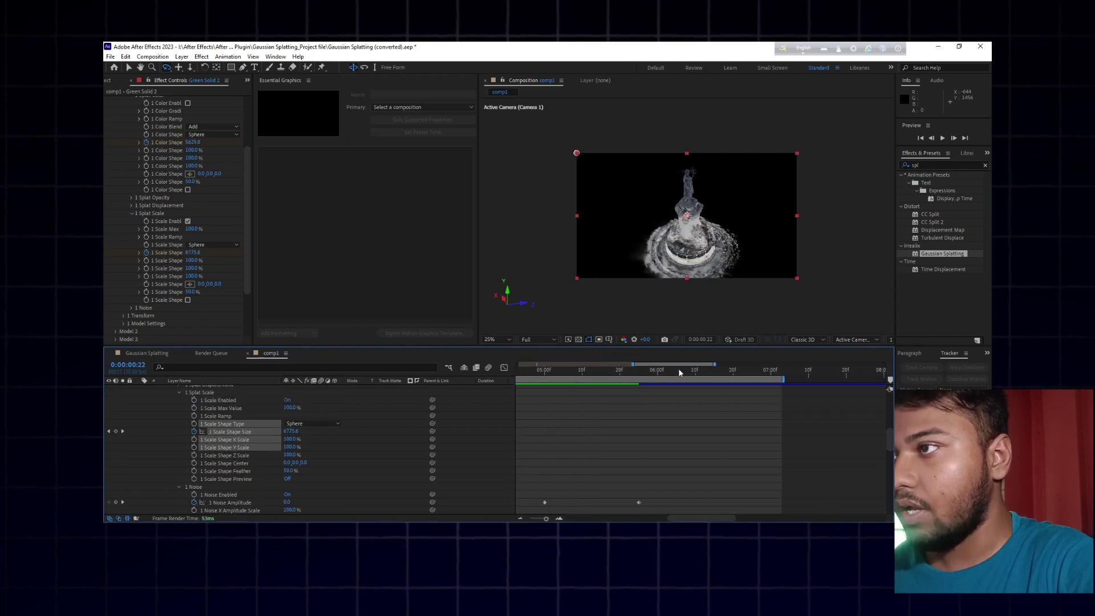
{"action": "left_click_drag", "start_coordinate": [679, 372], "coordinate": [597, 428]}
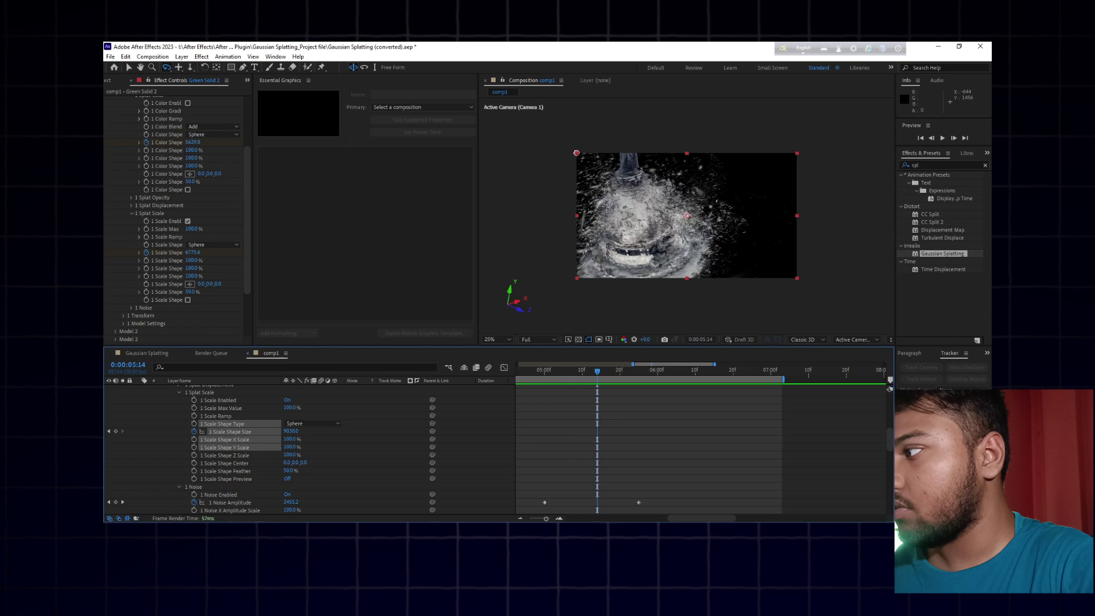
{"action": "left_click", "coordinate": [570, 372]}
{"action": "scroll", "coordinate": [624, 467], "scroll_direction": "down", "scroll_amount": 3}
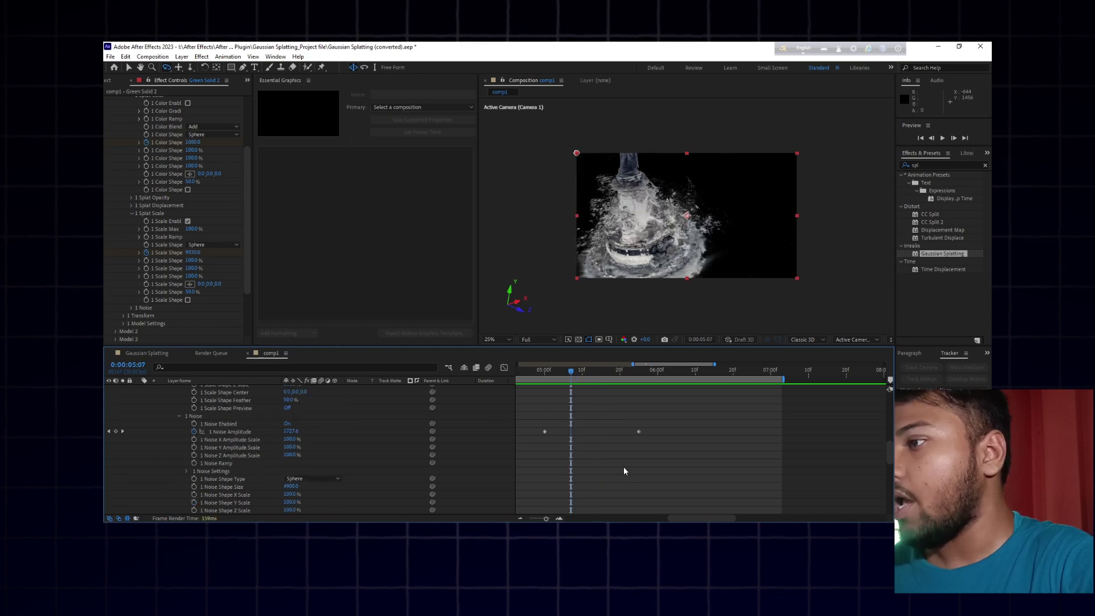
{"action": "left_click_drag", "start_coordinate": [716, 520], "coordinate": [498, 516]}
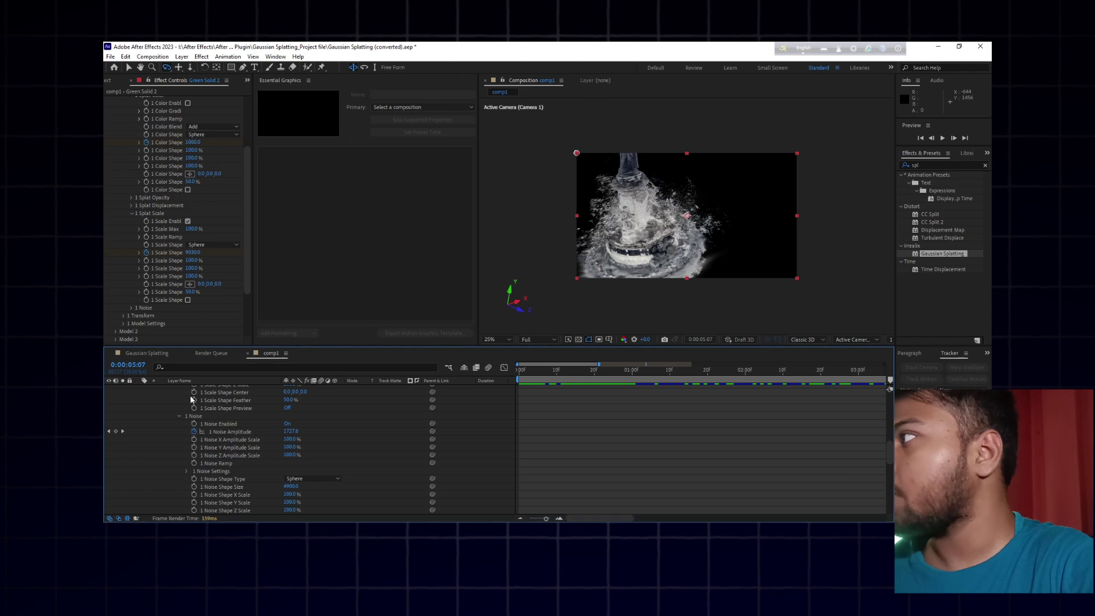
Step: Expand Model 1's Color Grading settings in the Gaussian Splatting effect and enable its Splat Color effect
{"action": "scroll", "coordinate": [161, 250], "scroll_direction": "up", "scroll_amount": 3}
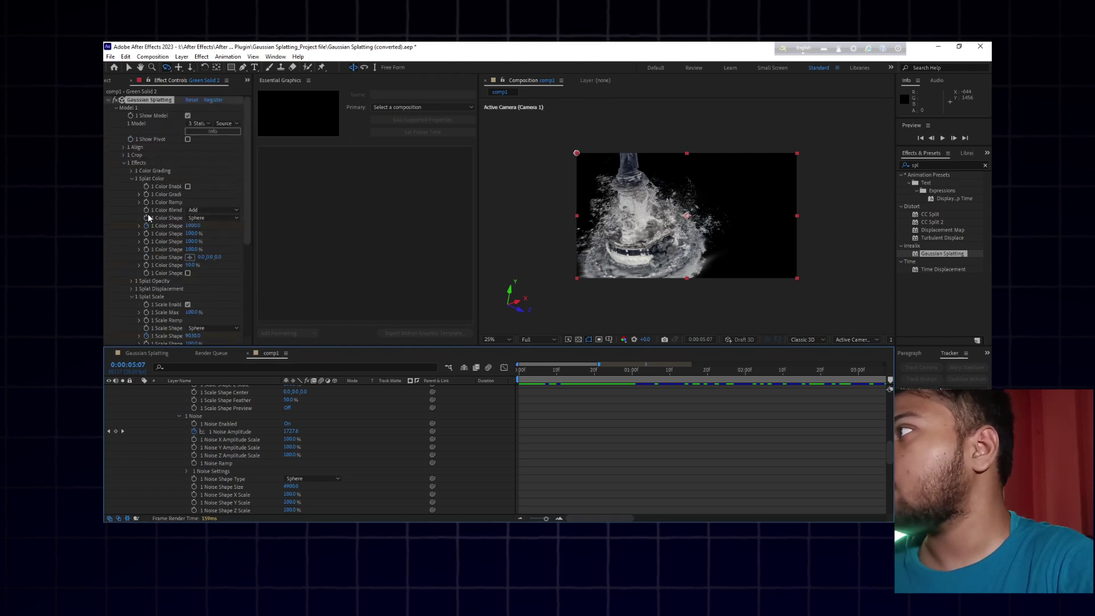
{"action": "left_click", "coordinate": [149, 178]}
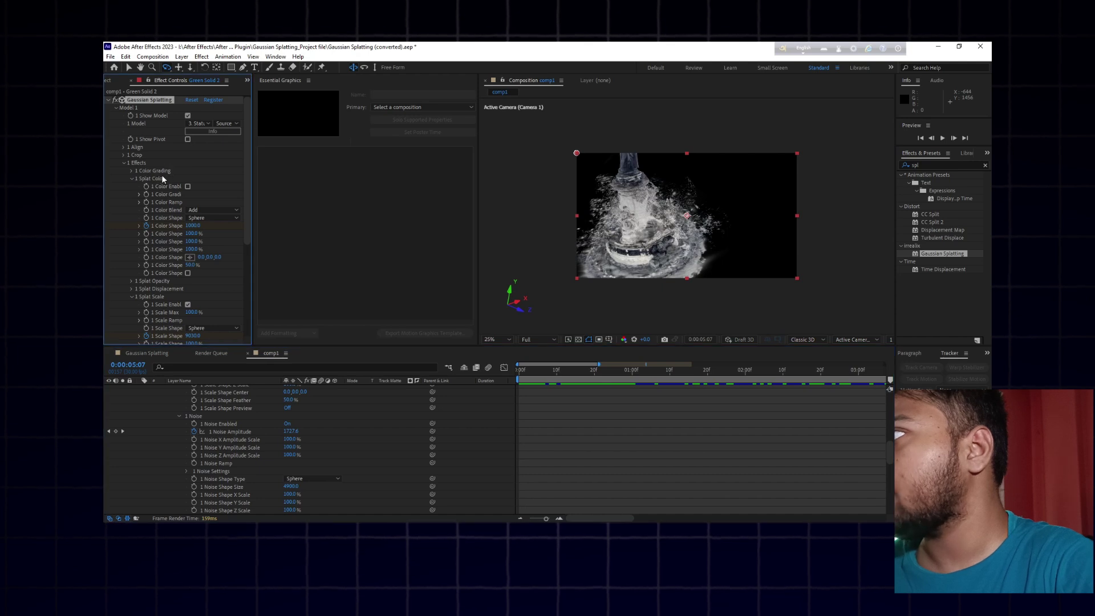
{"action": "left_click", "coordinate": [132, 171]}
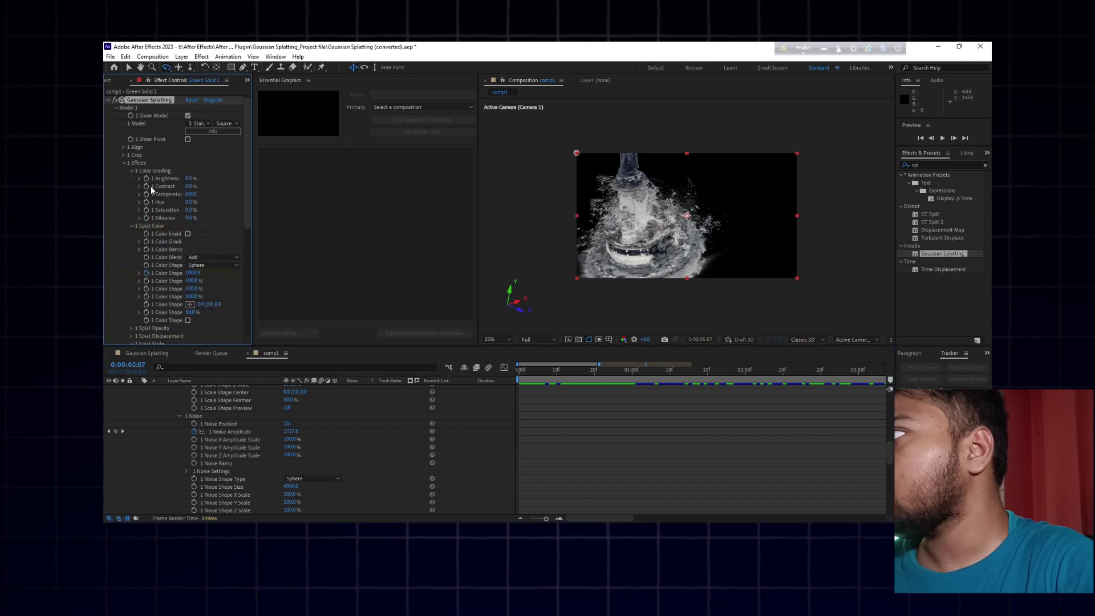
{"action": "left_click", "coordinate": [140, 179]}
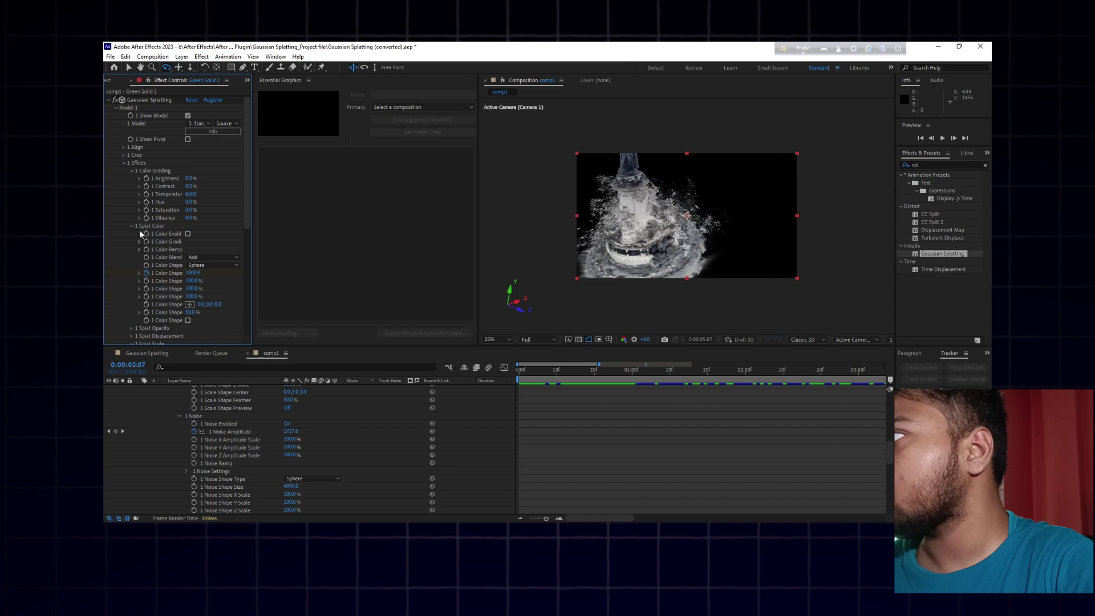
{"action": "scroll", "coordinate": [174, 207], "scroll_direction": "down", "scroll_amount": 2}
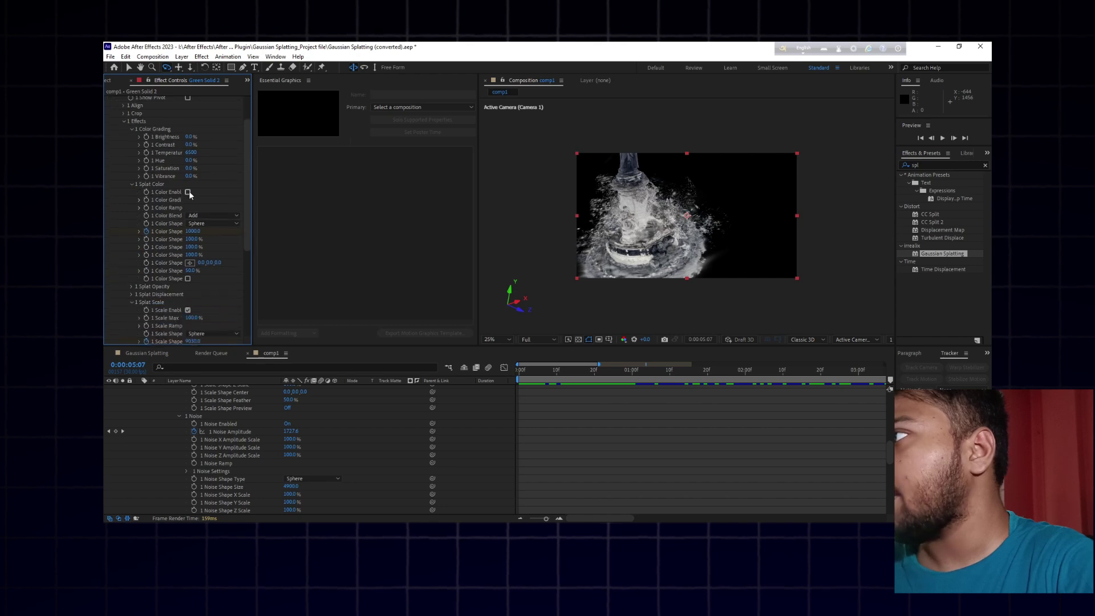
{"action": "left_click", "coordinate": [187, 192]}
Step: Switch to the Selection tool and scrub the splat color reveal from the start to 0:00:01:17
{"action": "left_click", "coordinate": [519, 369]}
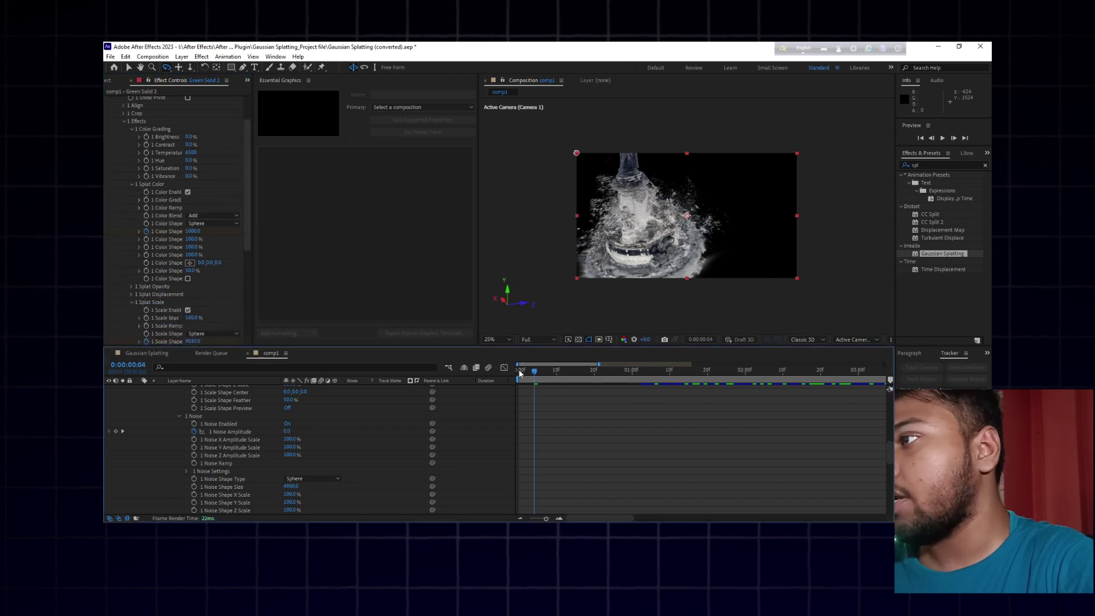
{"action": "left_click_drag", "start_coordinate": [551, 378], "coordinate": [599, 384]}
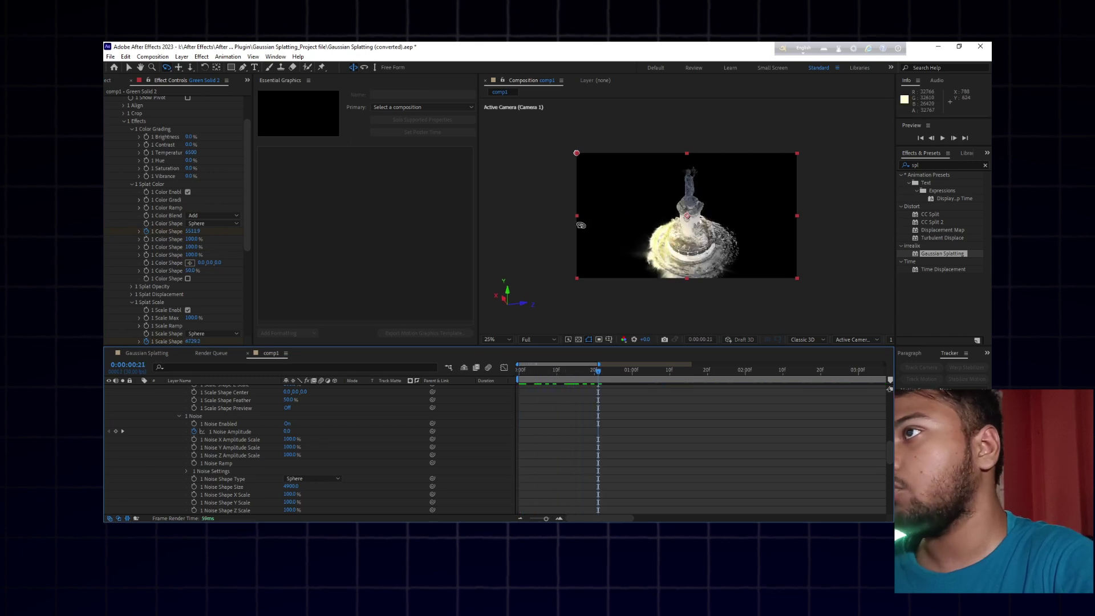
{"action": "left_click", "coordinate": [130, 68]}
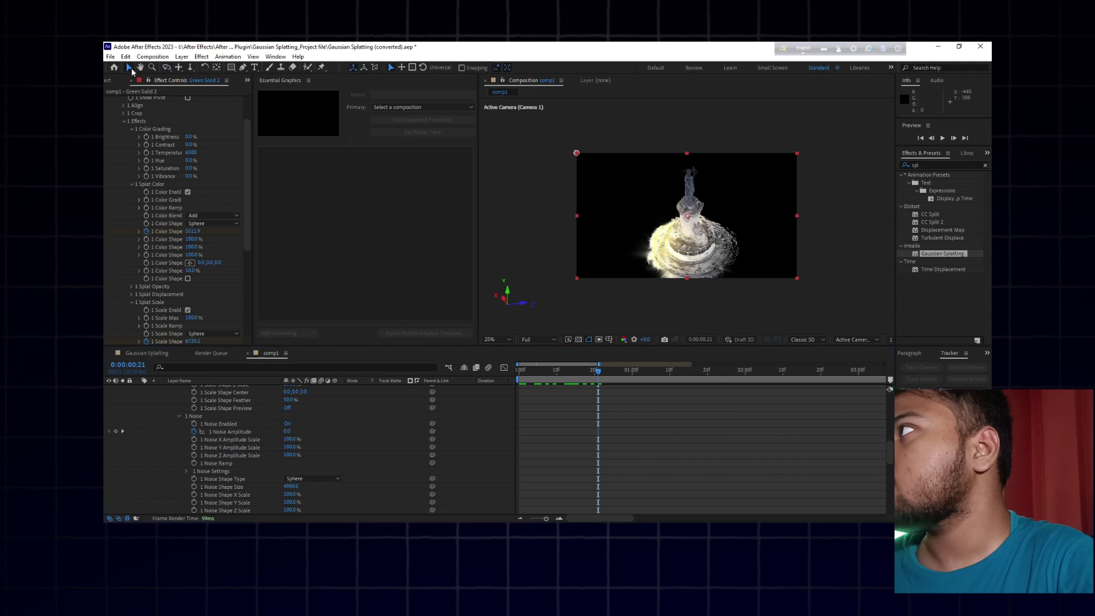
{"action": "left_click", "coordinate": [164, 237]}
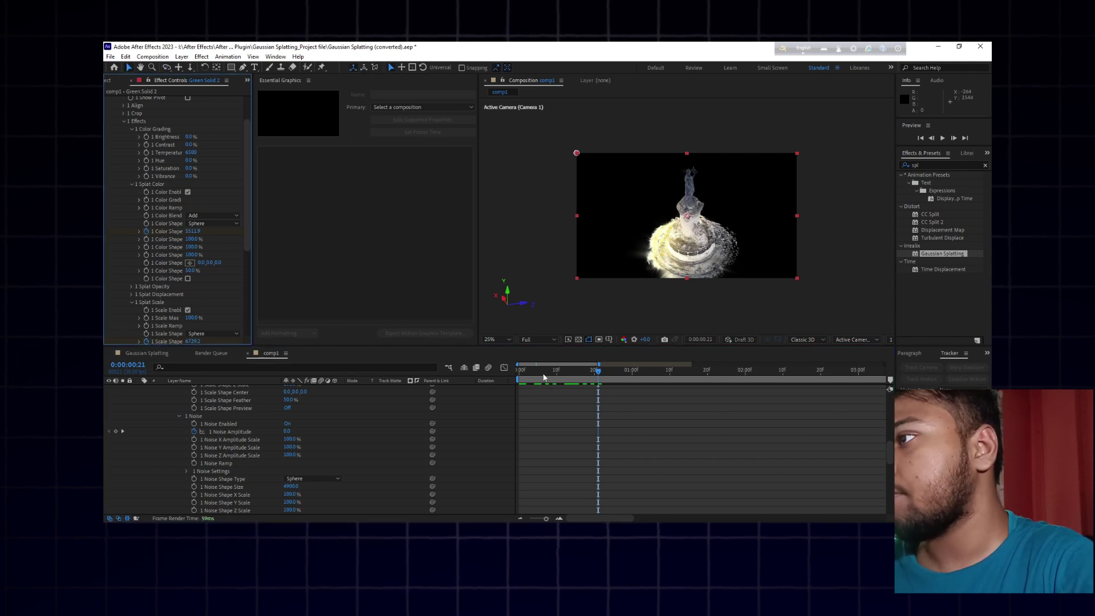
{"action": "left_click_drag", "start_coordinate": [544, 376], "coordinate": [521, 378]}
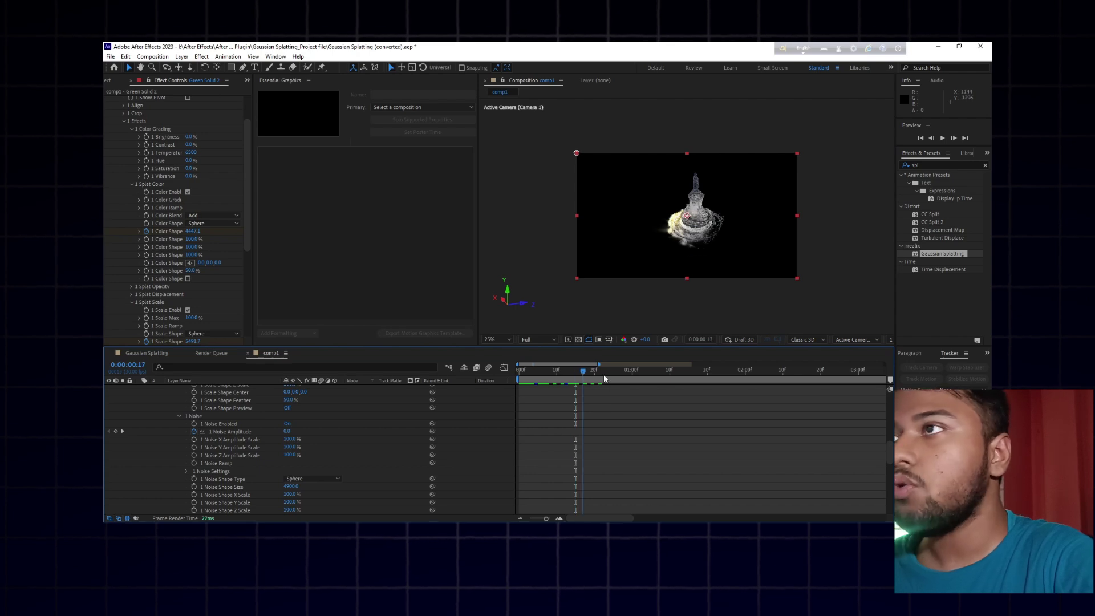
{"action": "left_click_drag", "start_coordinate": [603, 374], "coordinate": [695, 390]}
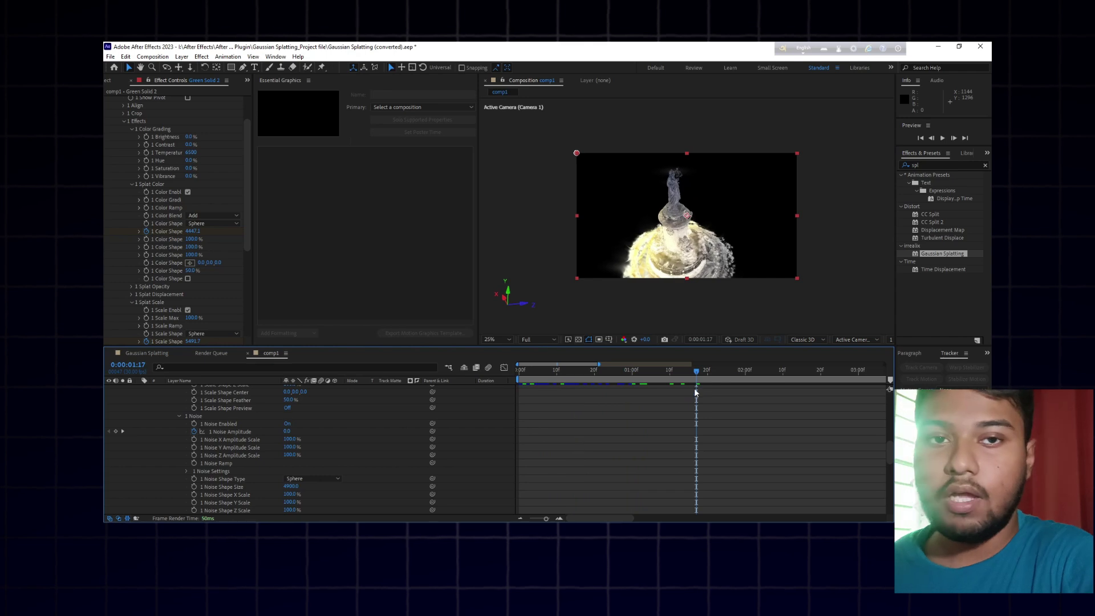